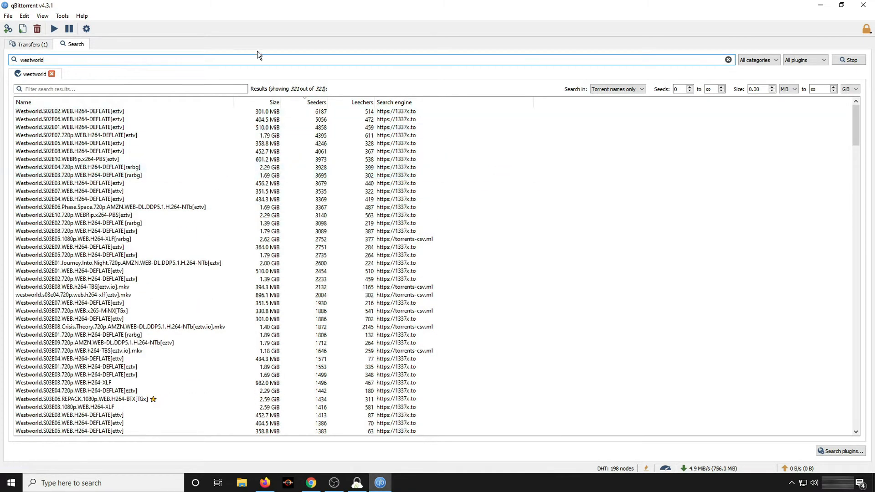
Filter the westworld search results to the episode s01e06.
{"action": "left_click", "coordinate": [63, 90]}
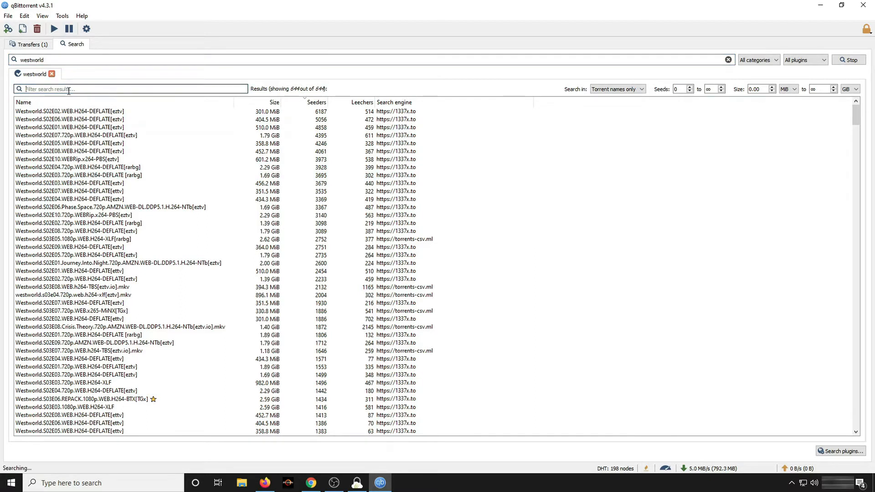
{"action": "type", "text": "s01"}
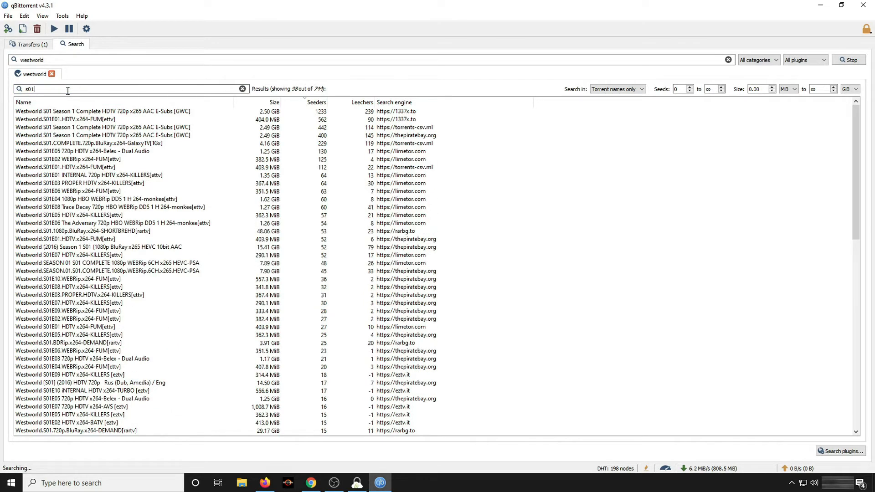
{"action": "type", "text": "e06"}
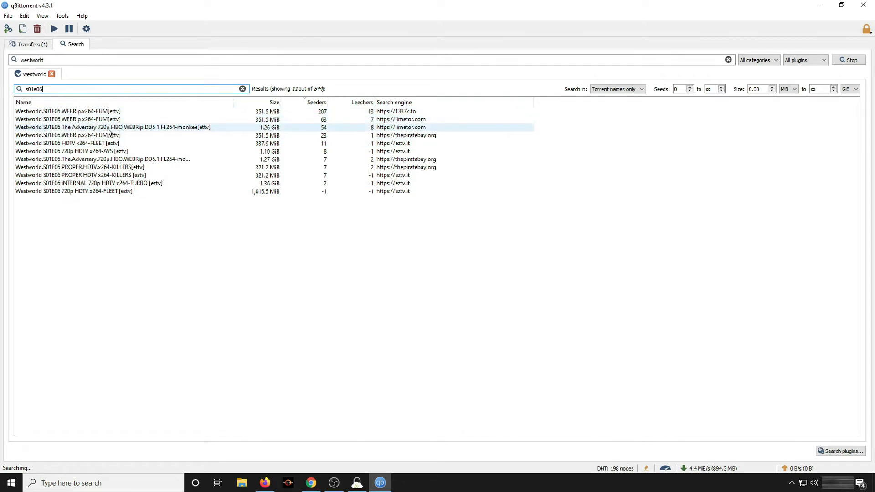
Filter the westworld results by 1080 instead and look through the matching torrents.
{"action": "left_click_drag", "start_coordinate": [64, 90], "coordinate": [5, 89]}
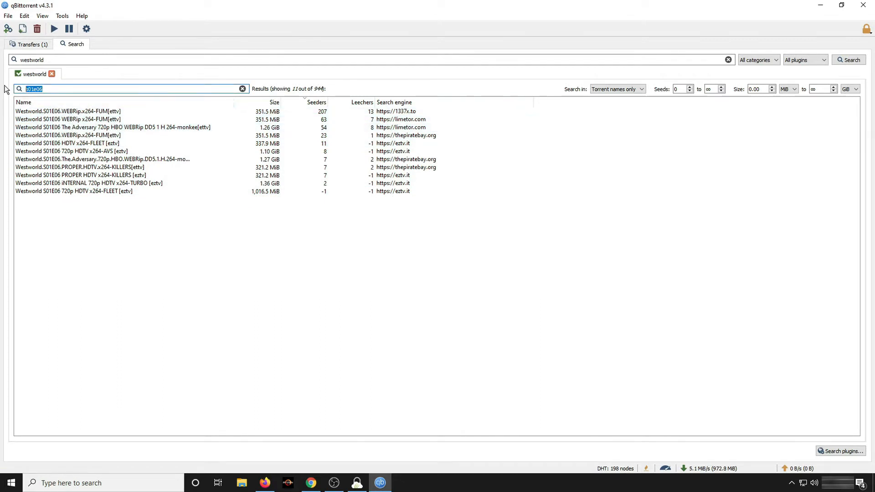
{"action": "type", "text": "1080"}
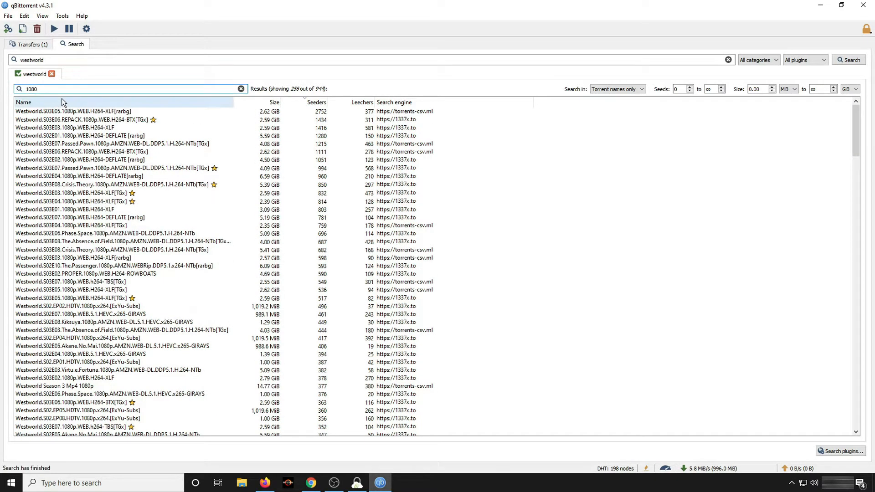
{"action": "scroll", "coordinate": [71, 273], "scroll_direction": "down", "scroll_amount": 15}
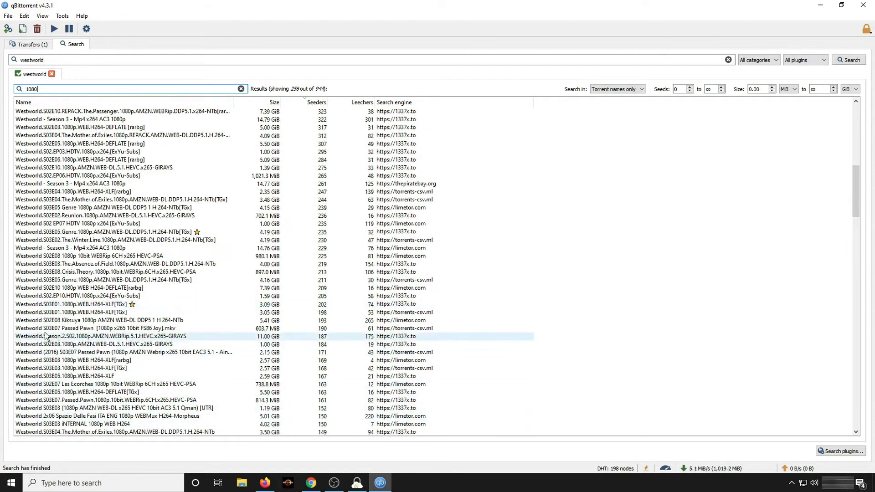
{"action": "scroll", "coordinate": [114, 324], "scroll_direction": "up", "scroll_amount": 16}
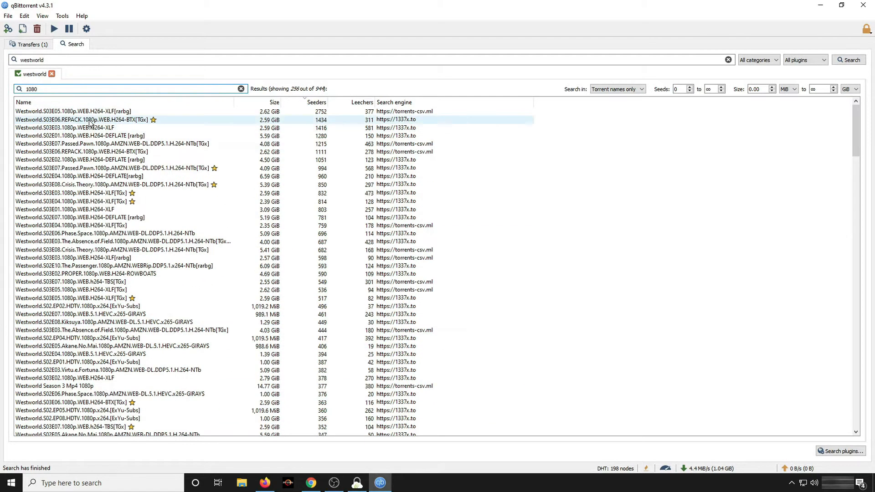
Check the running download in the transfers list, and return to the torrent search.
{"action": "key", "text": "ctrl+f"}
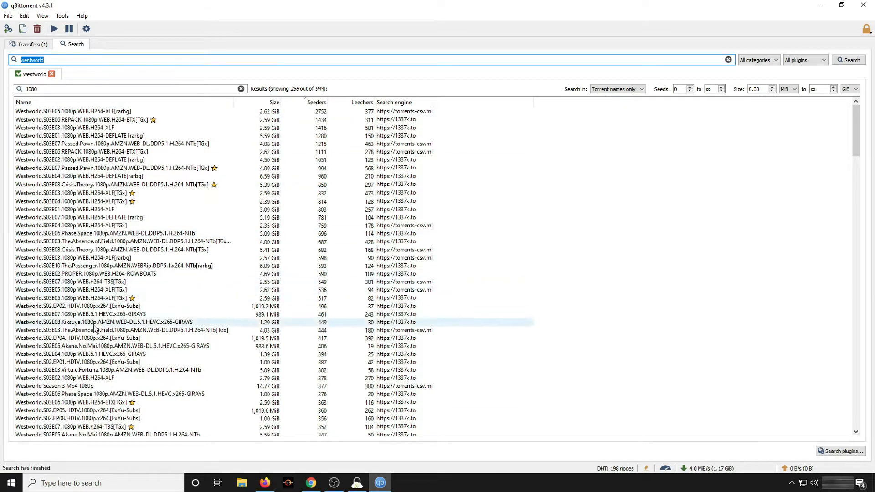
{"action": "left_click", "coordinate": [42, 42]}
{"action": "left_click", "coordinate": [75, 43]}
{"action": "left_click", "coordinate": [28, 45]}
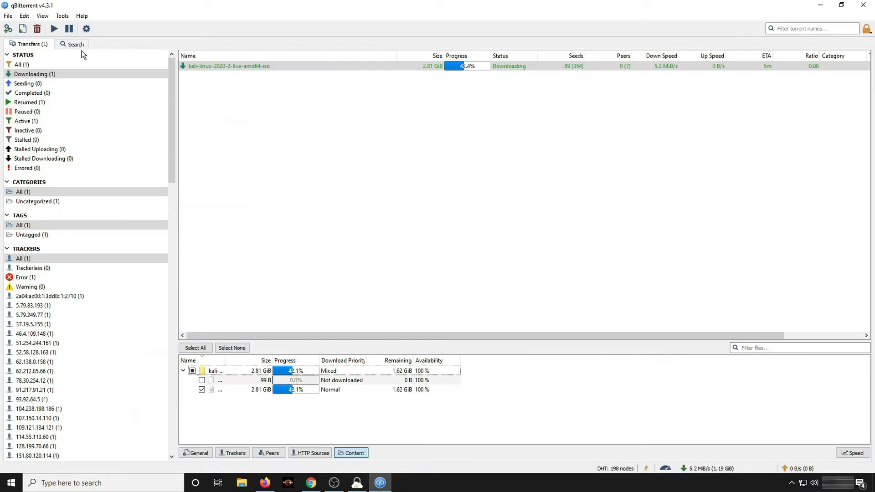
{"action": "left_click", "coordinate": [74, 45]}
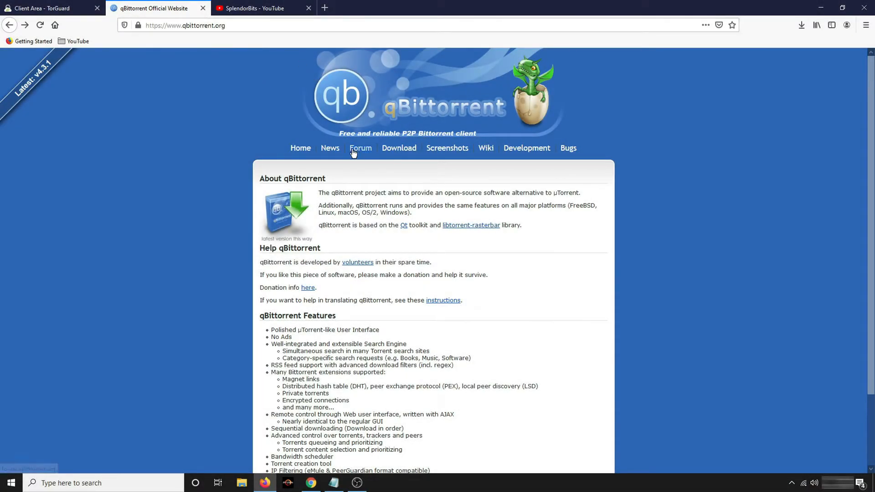
Open the Download page of the qBittorrent website and examine the Windows, macOS and source packages offered.
{"action": "left_click", "coordinate": [394, 151]}
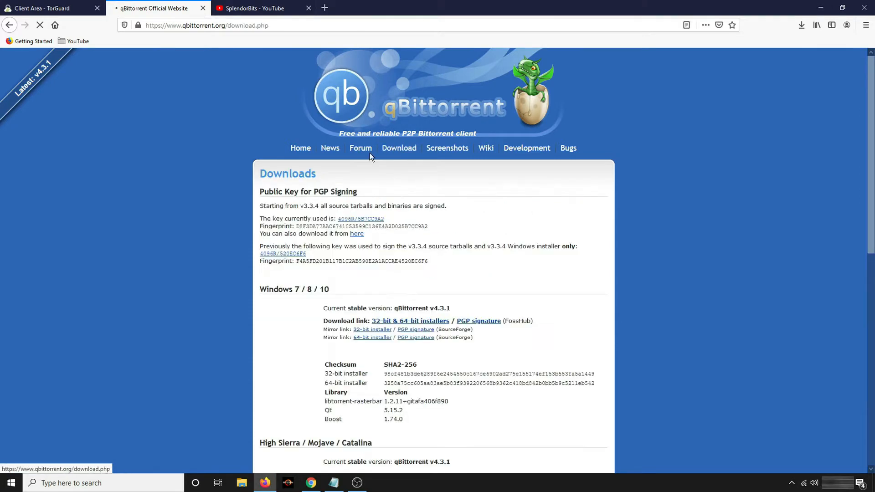
{"action": "scroll", "coordinate": [329, 127], "scroll_direction": "down", "scroll_amount": 3}
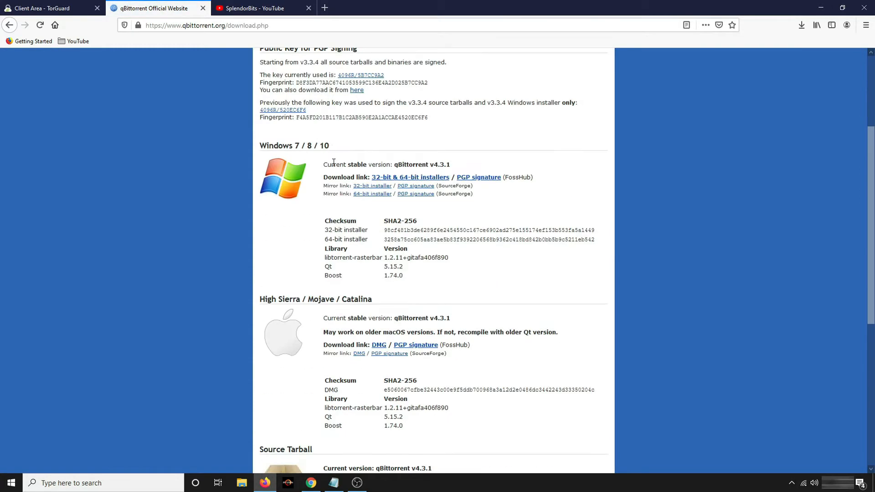
{"action": "scroll", "coordinate": [406, 283], "scroll_direction": "down", "scroll_amount": 3}
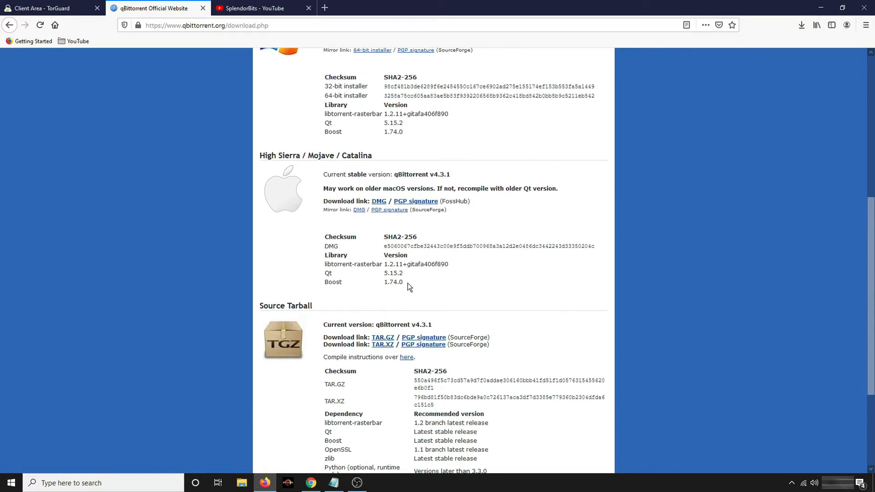
{"action": "scroll", "coordinate": [407, 283], "scroll_direction": "up", "scroll_amount": 6}
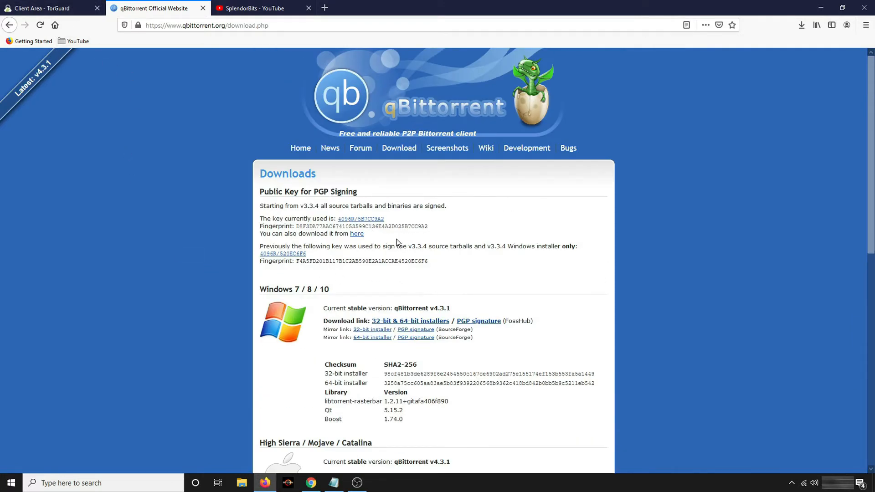
{"action": "scroll", "coordinate": [379, 305], "scroll_direction": "down", "scroll_amount": 1}
{"action": "scroll", "coordinate": [379, 306], "scroll_direction": "down", "scroll_amount": 1}
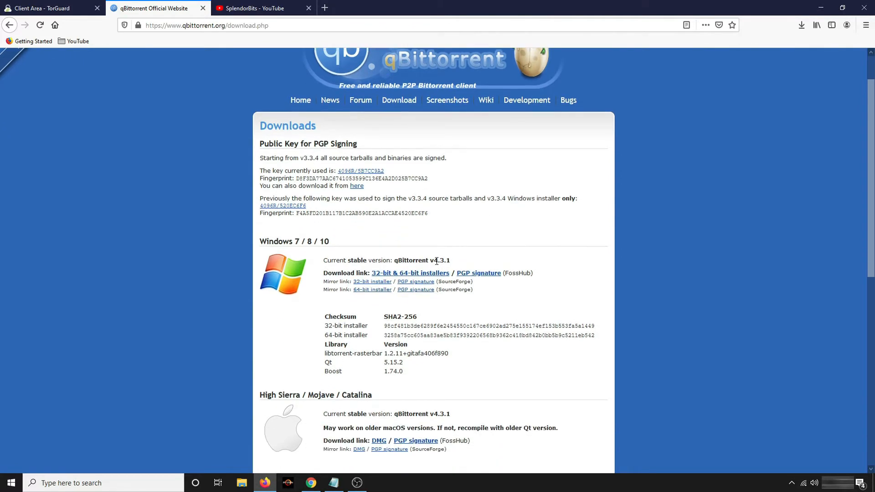
{"action": "scroll", "coordinate": [332, 304], "scroll_direction": "down", "scroll_amount": 6}
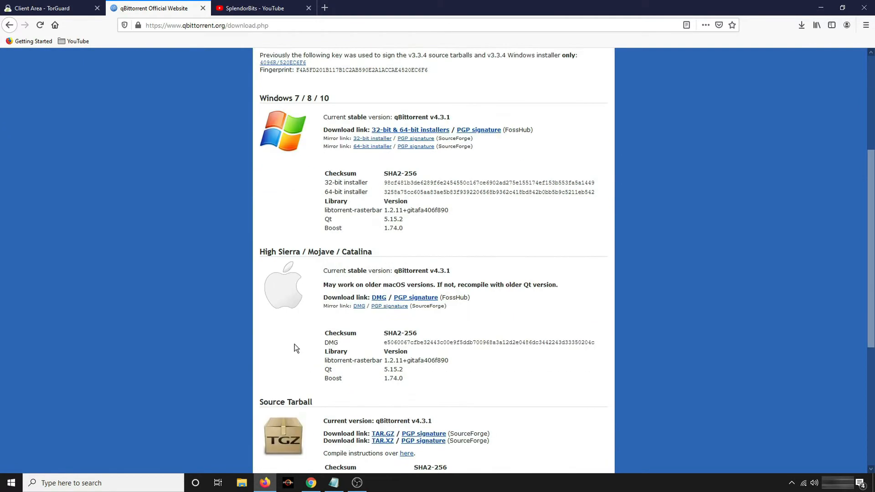
{"action": "scroll", "coordinate": [357, 346], "scroll_direction": "down", "scroll_amount": 4}
{"action": "scroll", "coordinate": [484, 337], "scroll_direction": "up", "scroll_amount": 10}
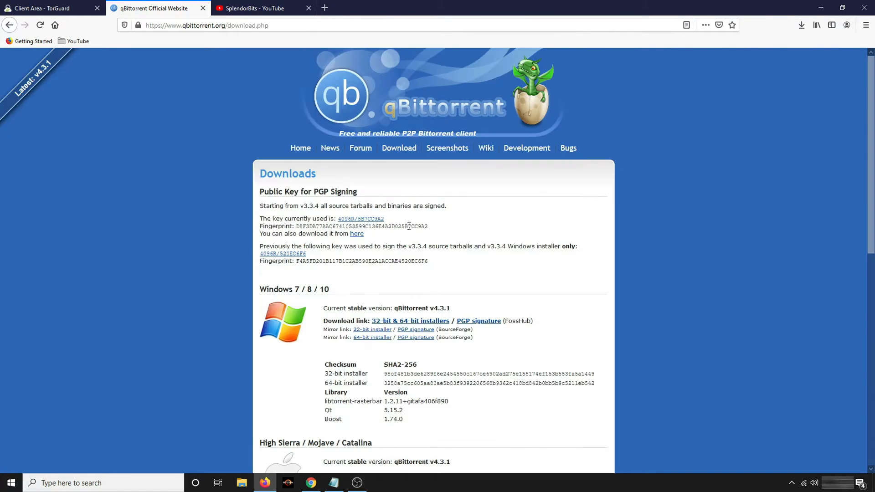
Download the 64-bit Windows installer of qBittorrent v4.3.1 from the SourceForge mirror and save the file.
{"action": "scroll", "coordinate": [362, 255], "scroll_direction": "down", "scroll_amount": 2}
{"action": "left_click", "coordinate": [363, 245]}
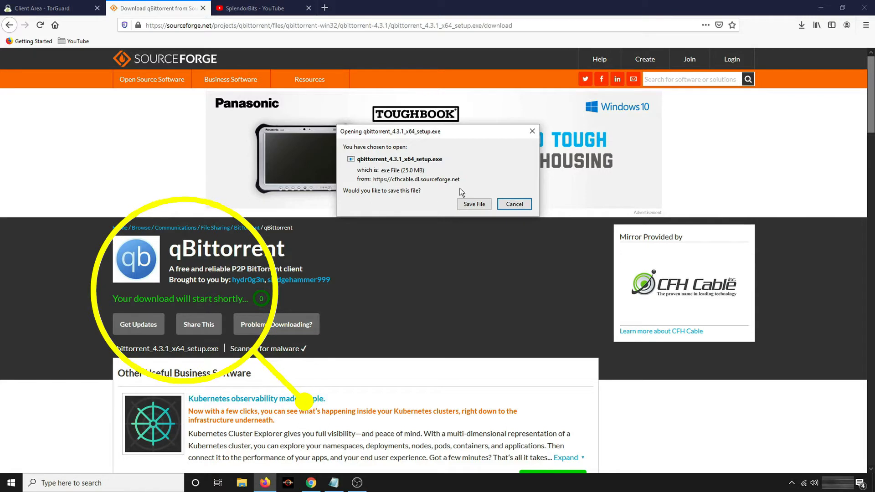
{"action": "left_click", "coordinate": [477, 205]}
Run the downloaded qBittorrent 4.3.1 x64 setup file and allow it past the security warning.
{"action": "left_click", "coordinate": [804, 26]}
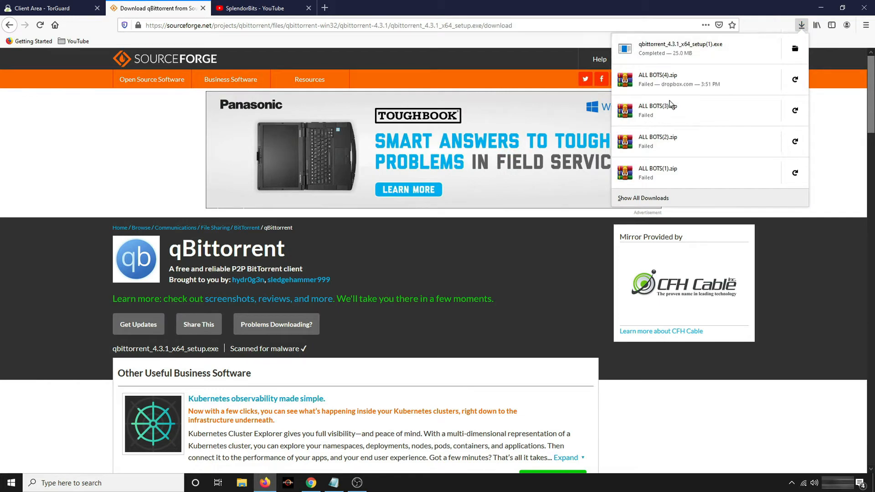
{"action": "left_click", "coordinate": [671, 51]}
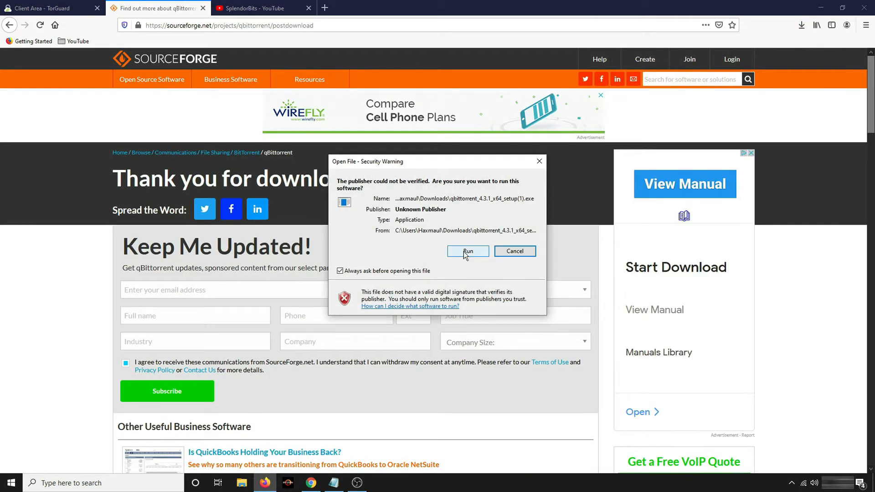
{"action": "left_click", "coordinate": [464, 252]}
{"action": "left_click", "coordinate": [438, 262]}
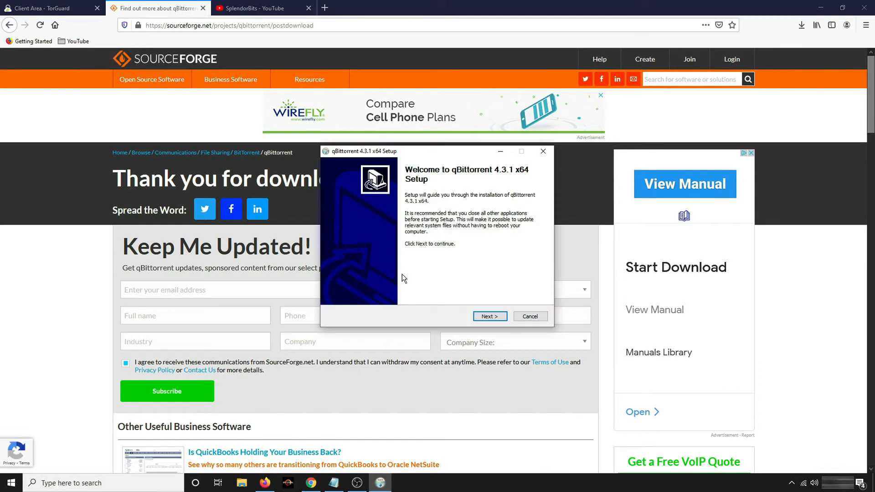
Continue past the setup welcome page, skim the license agreement and accept its terms.
{"action": "left_click", "coordinate": [484, 316]}
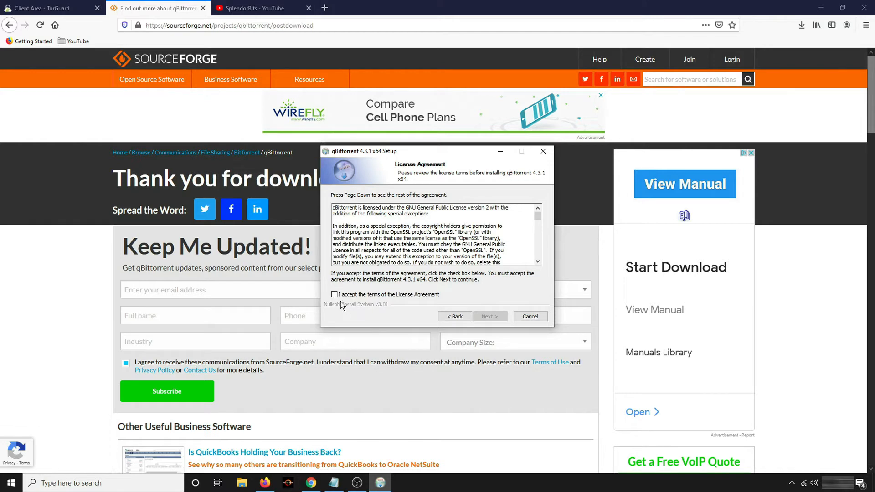
{"action": "scroll", "coordinate": [383, 264], "scroll_direction": "down", "scroll_amount": 10}
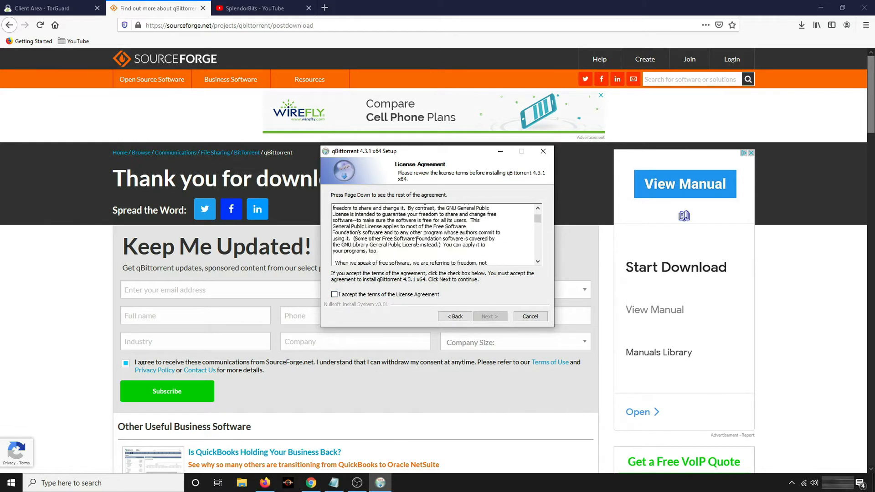
{"action": "scroll", "coordinate": [383, 255], "scroll_direction": "down", "scroll_amount": 10}
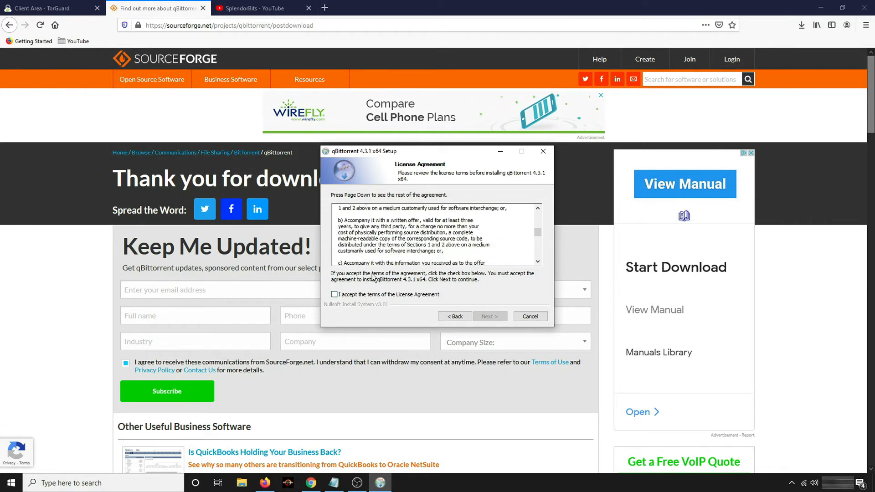
{"action": "scroll", "coordinate": [536, 229], "scroll_direction": "down", "scroll_amount": 10}
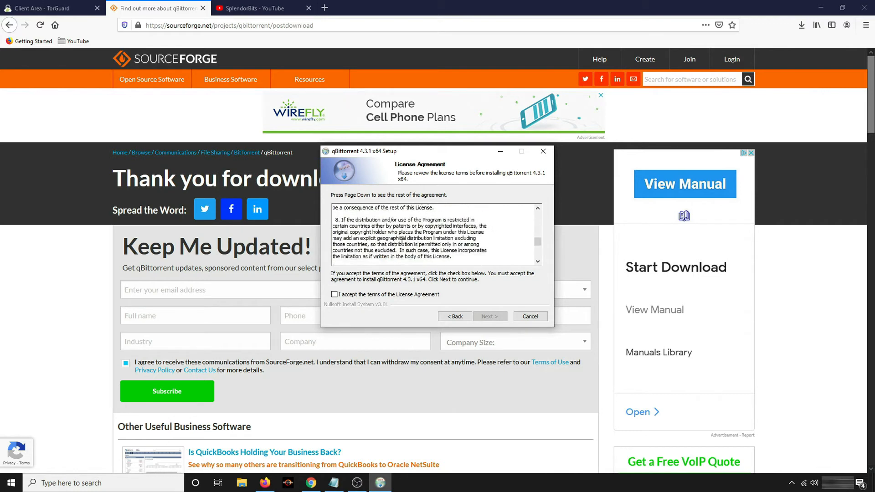
{"action": "scroll", "coordinate": [351, 234], "scroll_direction": "down", "scroll_amount": 6}
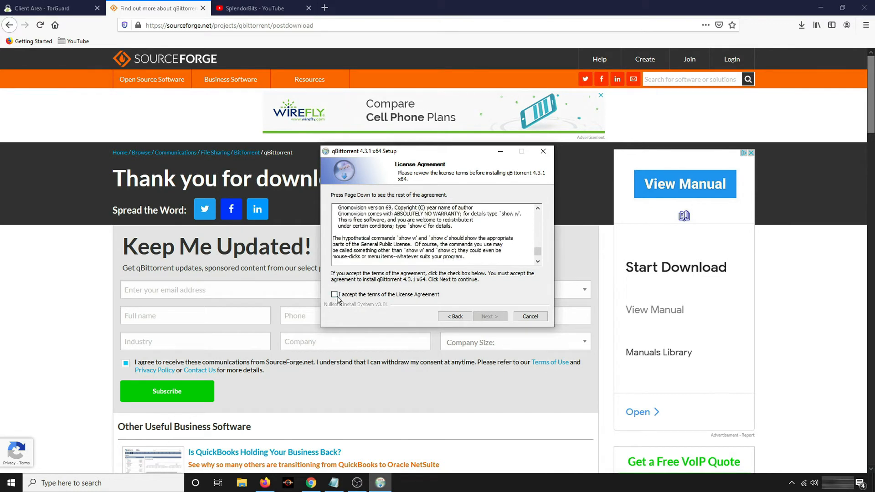
{"action": "left_click", "coordinate": [334, 295]}
{"action": "left_click", "coordinate": [490, 316]}
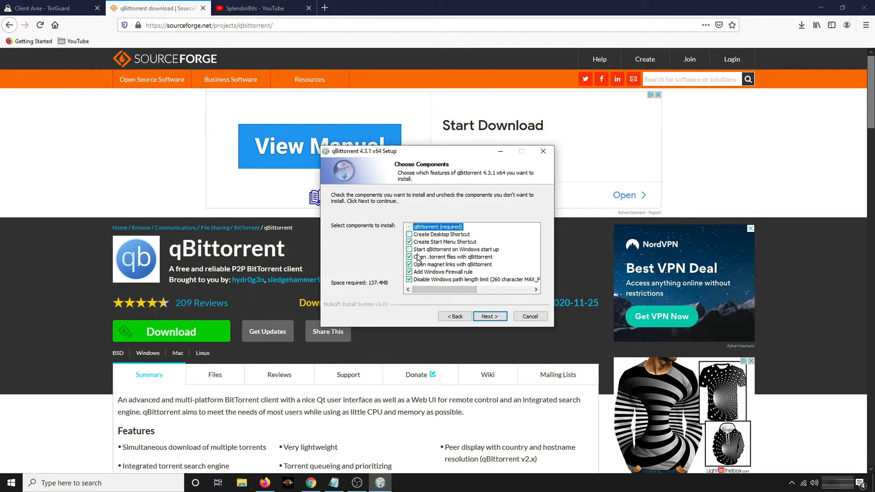
Keep the default components and install qBittorrent into C:\Program Files\qBittorrent.
{"action": "left_click", "coordinate": [496, 316]}
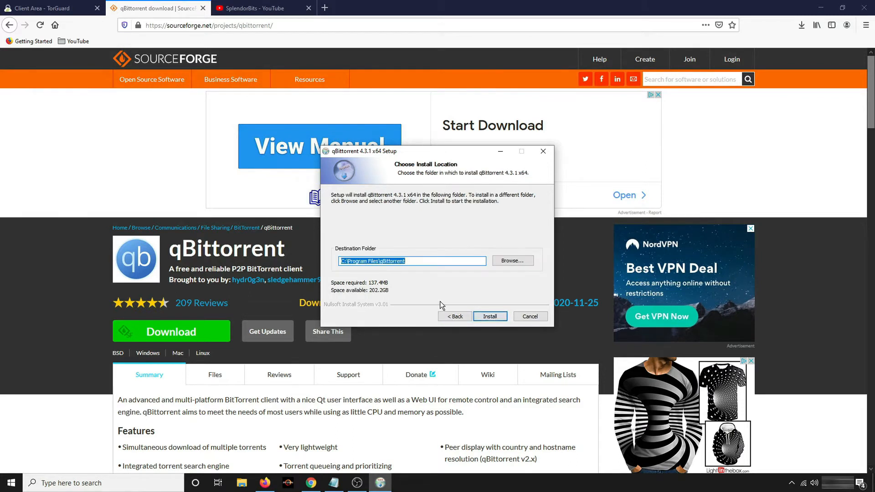
{"action": "left_click", "coordinate": [499, 316]}
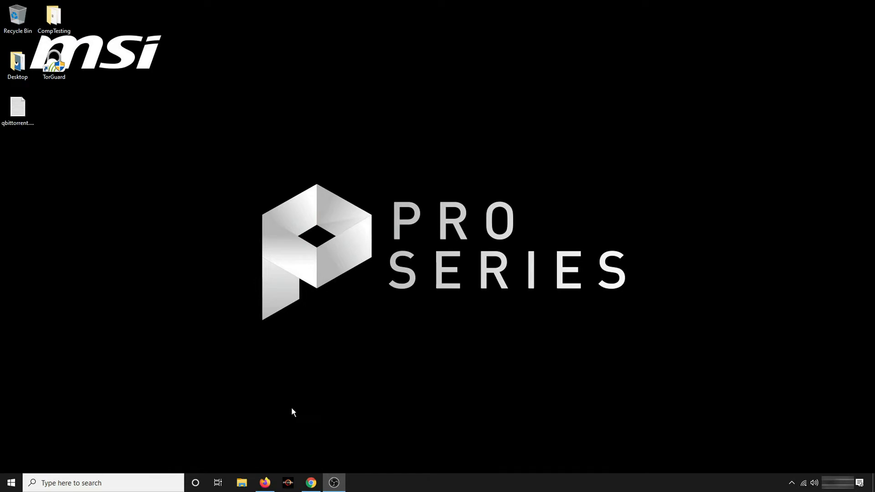
Find and open the TorGuard VPN app from a system search for "tor", and move its window aside.
{"action": "left_click", "coordinate": [93, 484]}
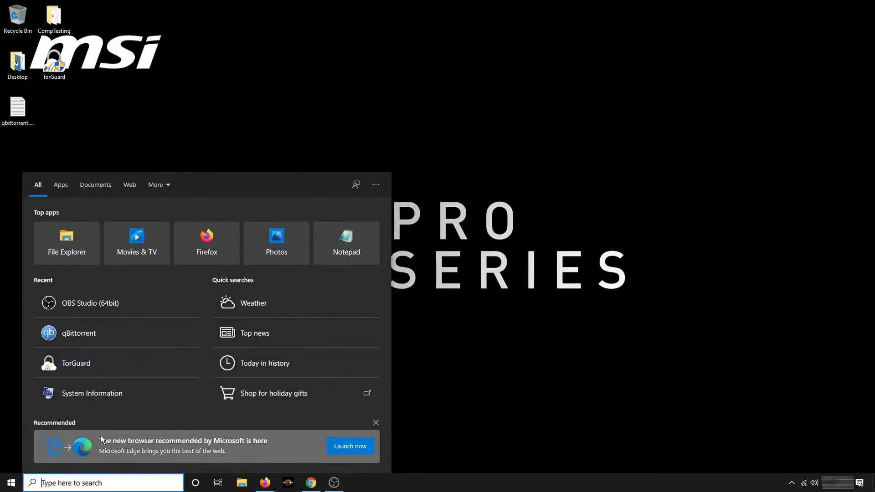
{"action": "type", "text": "tor"}
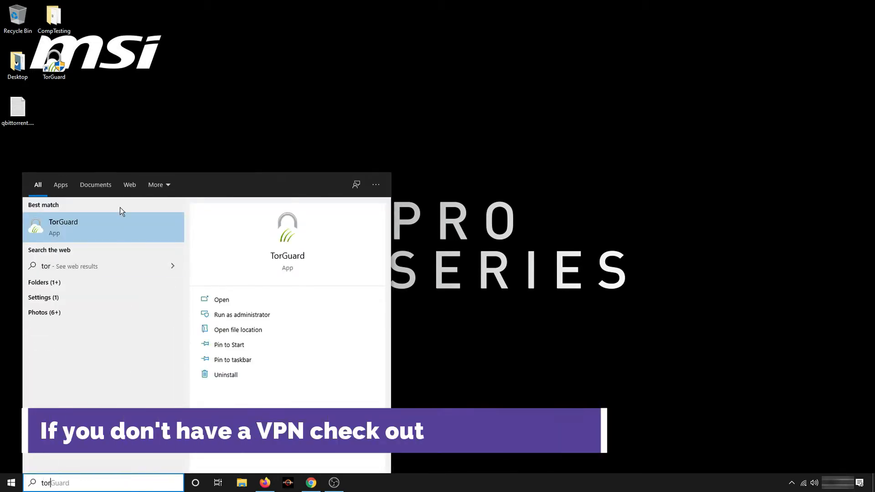
{"action": "left_click", "coordinate": [78, 231]}
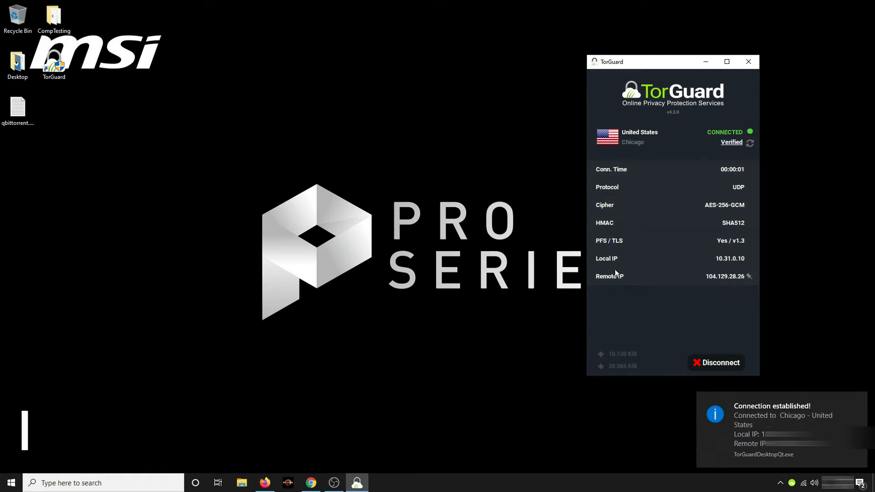
{"action": "left_click_drag", "start_coordinate": [671, 65], "coordinate": [773, 72]}
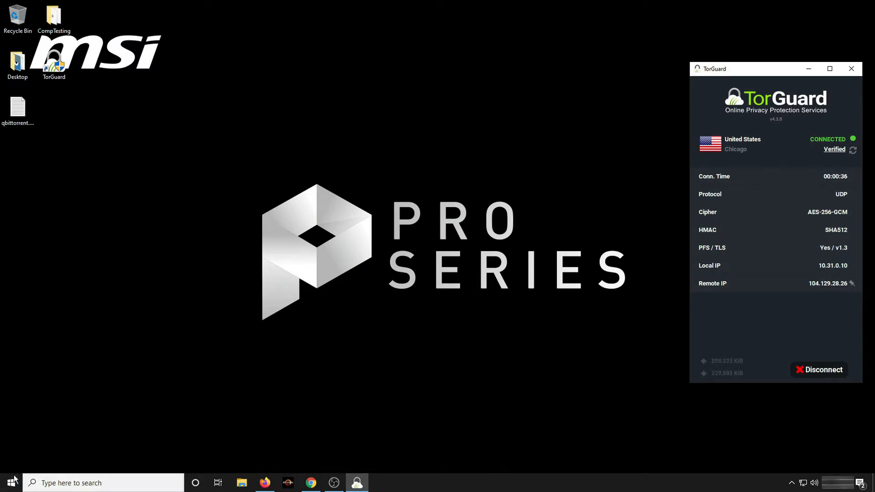
Search the system for qBittorrent, launch it, and open its options.
{"action": "left_click", "coordinate": [15, 476]}
{"action": "left_click", "coordinate": [12, 482]}
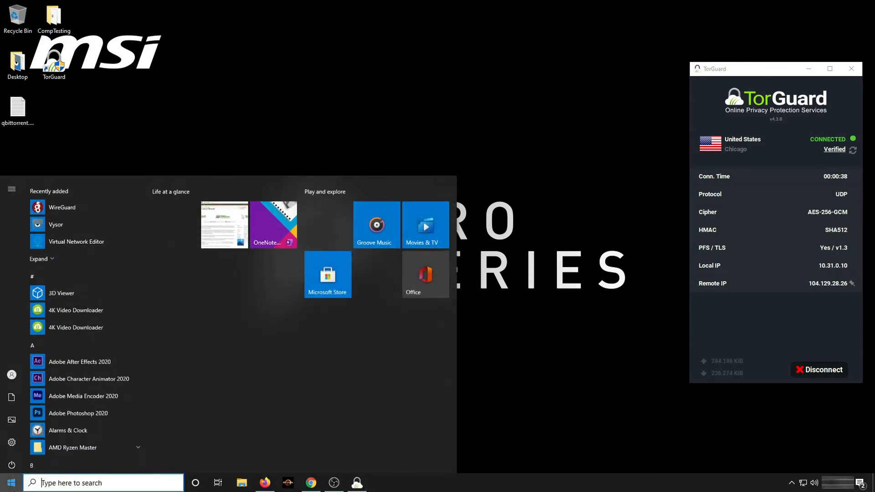
{"action": "type", "text": "qb"}
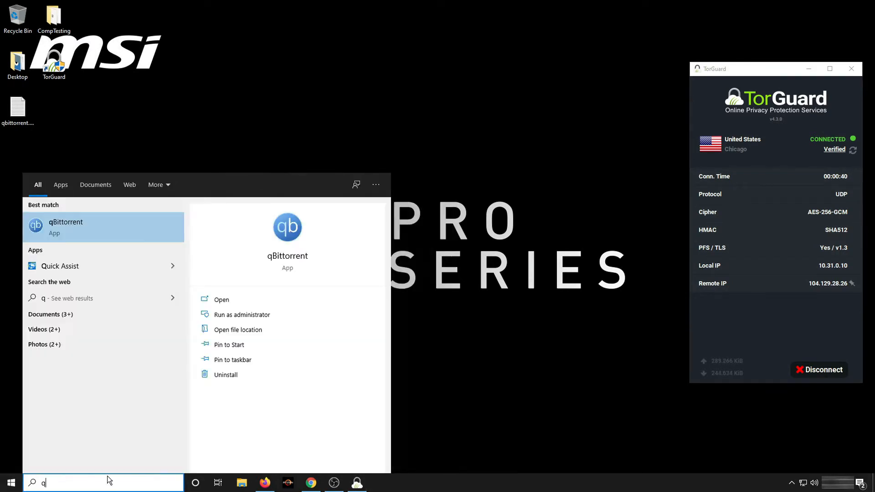
{"action": "left_click", "coordinate": [58, 223]}
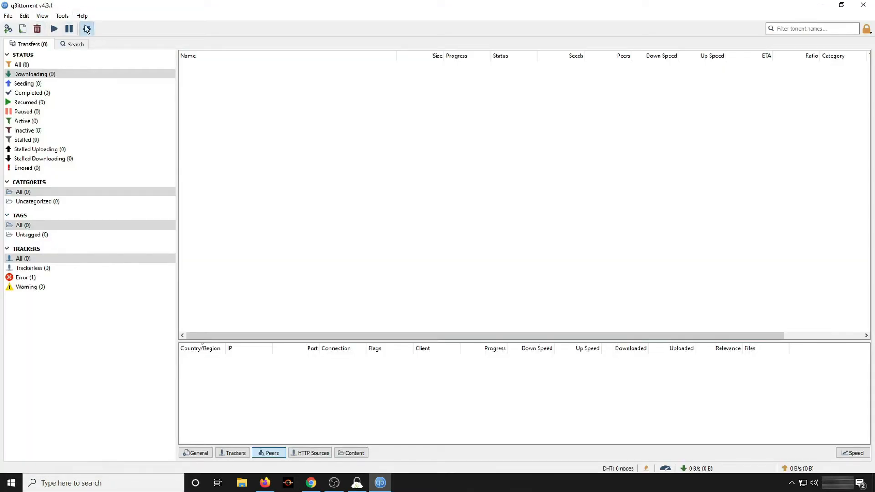
{"action": "left_click", "coordinate": [86, 29]}
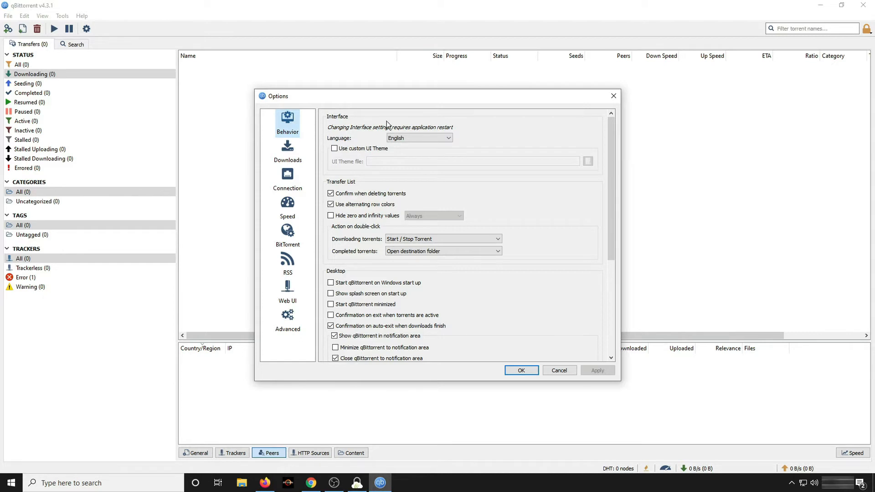
Examine the Behavior options, including the transfer list, desktop, file association, power management and log file settings.
{"action": "scroll", "coordinate": [368, 209], "scroll_direction": "down", "scroll_amount": 1}
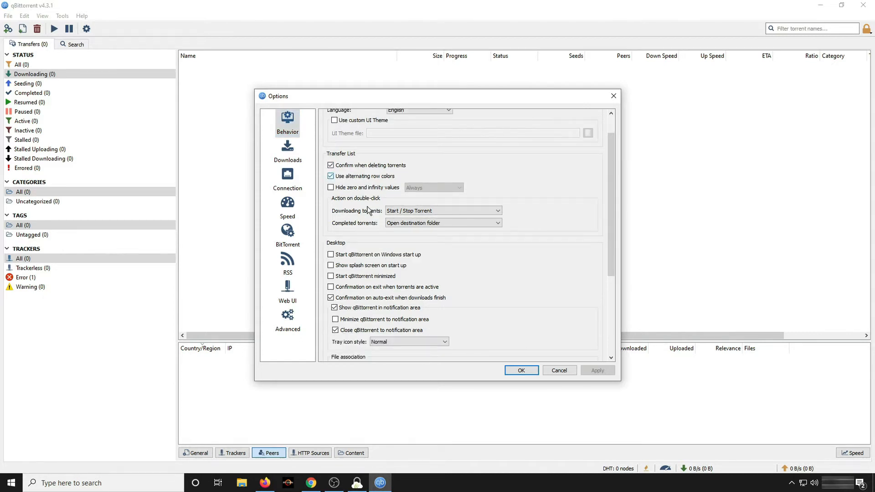
{"action": "scroll", "coordinate": [369, 210], "scroll_direction": "down", "scroll_amount": 2}
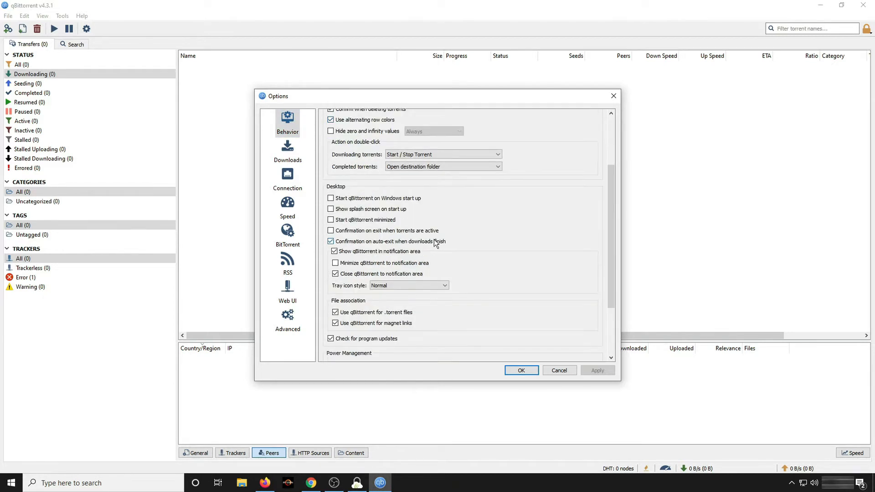
{"action": "scroll", "coordinate": [472, 269], "scroll_direction": "down", "scroll_amount": 1}
{"action": "scroll", "coordinate": [380, 248], "scroll_direction": "up", "scroll_amount": 4}
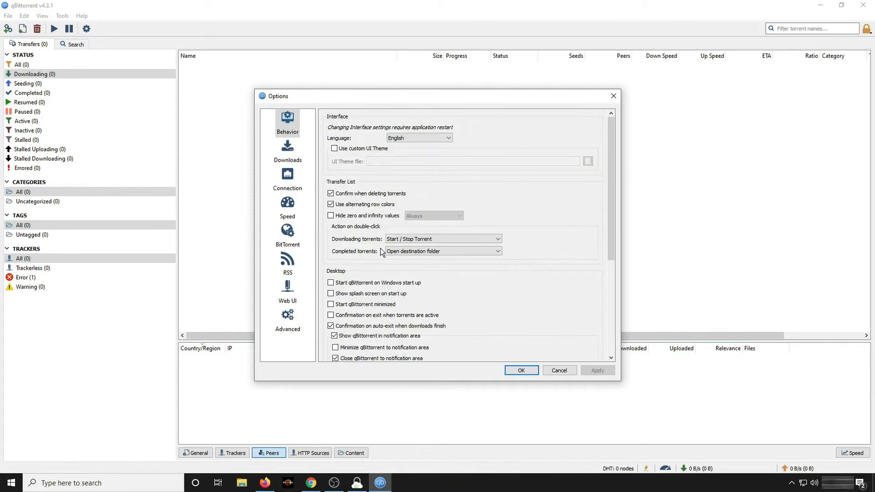
{"action": "scroll", "coordinate": [380, 248], "scroll_direction": "down", "scroll_amount": 1}
{"action": "scroll", "coordinate": [380, 247], "scroll_direction": "down", "scroll_amount": 5}
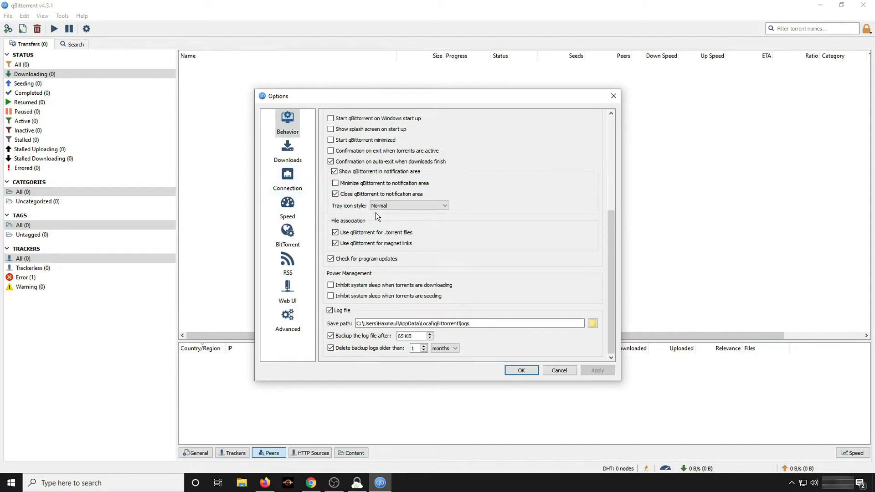
{"action": "scroll", "coordinate": [322, 197], "scroll_direction": "up", "scroll_amount": 2}
In the download options, set the default save path to the Torrents folder inside Downloads and review the remaining settings.
{"action": "left_click", "coordinate": [288, 150]}
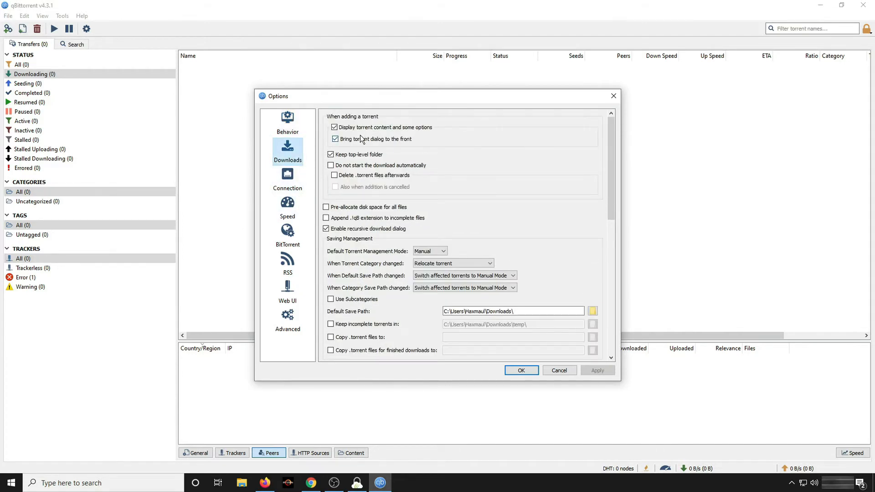
{"action": "scroll", "coordinate": [347, 260], "scroll_direction": "down", "scroll_amount": 1}
{"action": "scroll", "coordinate": [346, 259], "scroll_direction": "down", "scroll_amount": 1}
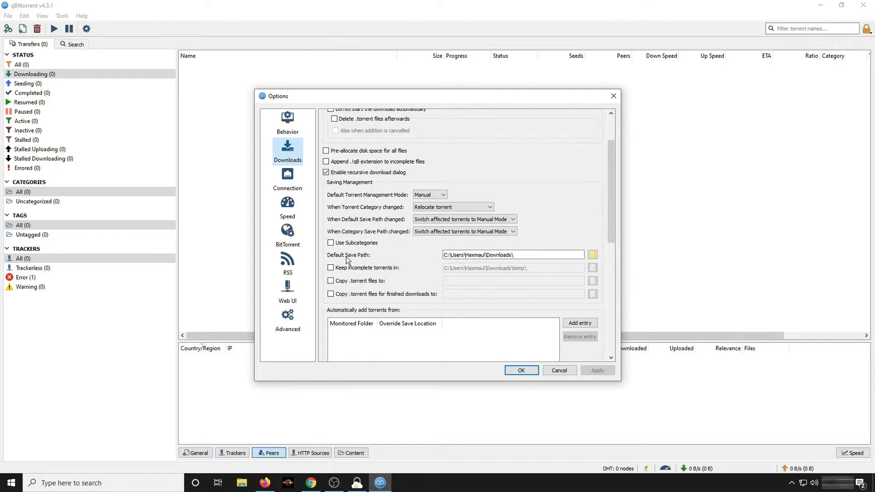
{"action": "scroll", "coordinate": [347, 259], "scroll_direction": "down", "scroll_amount": 3}
{"action": "scroll", "coordinate": [346, 257], "scroll_direction": "down", "scroll_amount": 1}
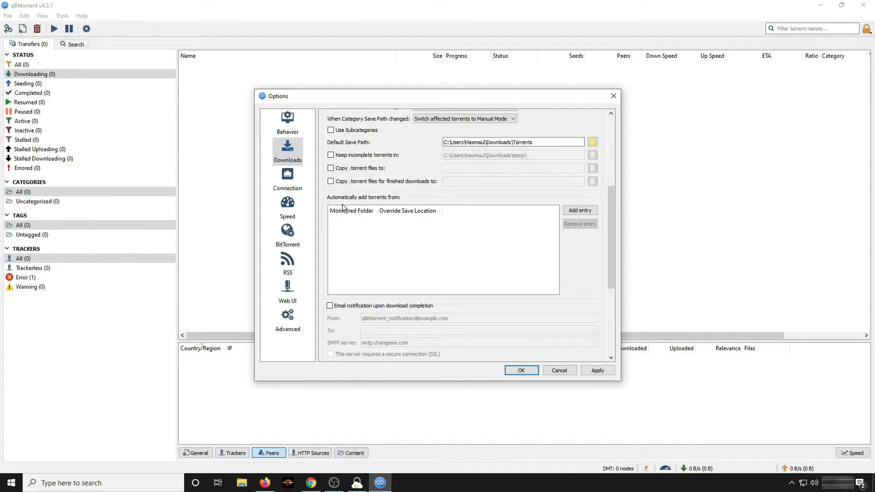
{"action": "scroll", "coordinate": [344, 180], "scroll_direction": "down", "scroll_amount": 6}
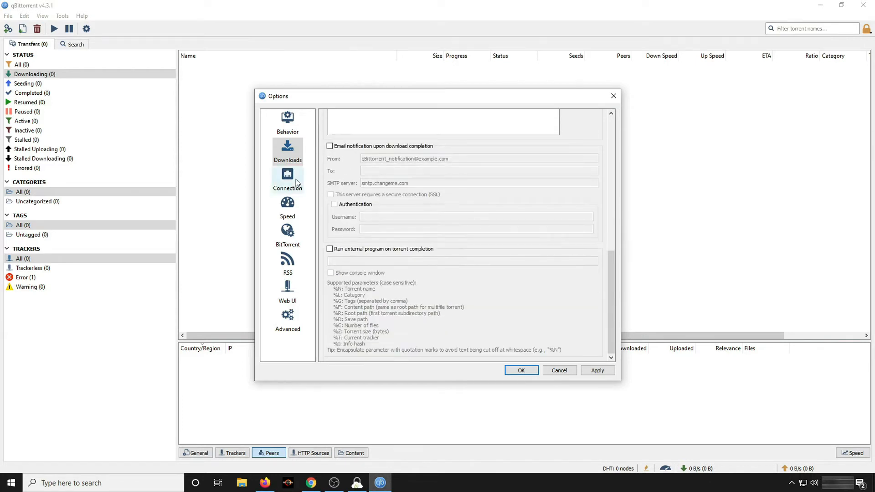
{"action": "scroll", "coordinate": [395, 252], "scroll_direction": "up", "scroll_amount": 2}
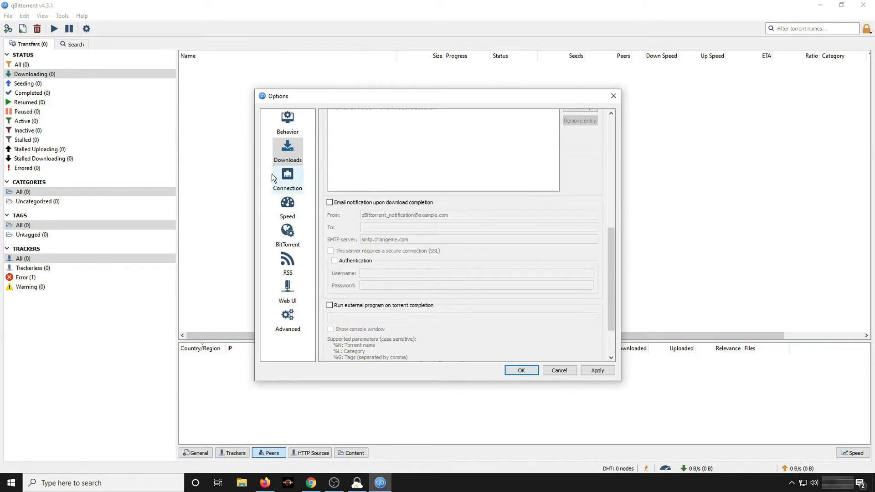
In the connection options, choose TCP and μTP as the peer connection protocol and SOCKS5 as the proxy type.
{"action": "left_click", "coordinate": [295, 182]}
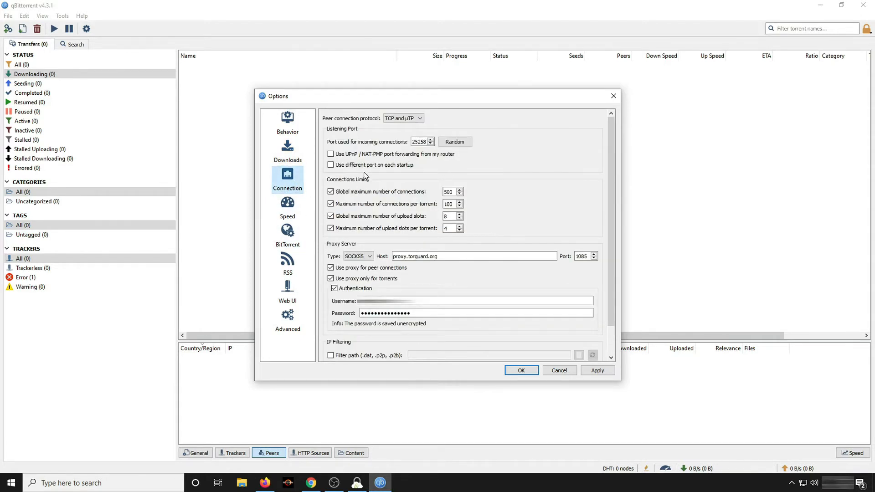
{"action": "left_click", "coordinate": [416, 118]}
{"action": "left_click", "coordinate": [393, 126]}
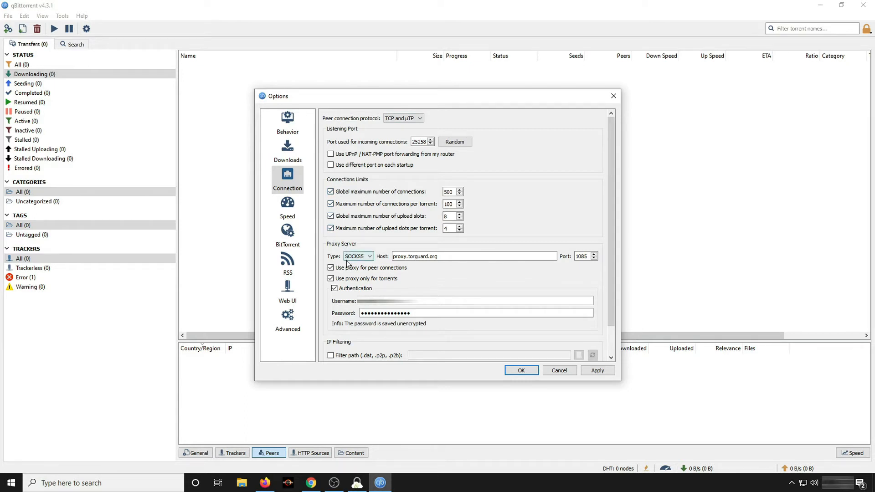
{"action": "scroll", "coordinate": [348, 264], "scroll_direction": "down", "scroll_amount": 1}
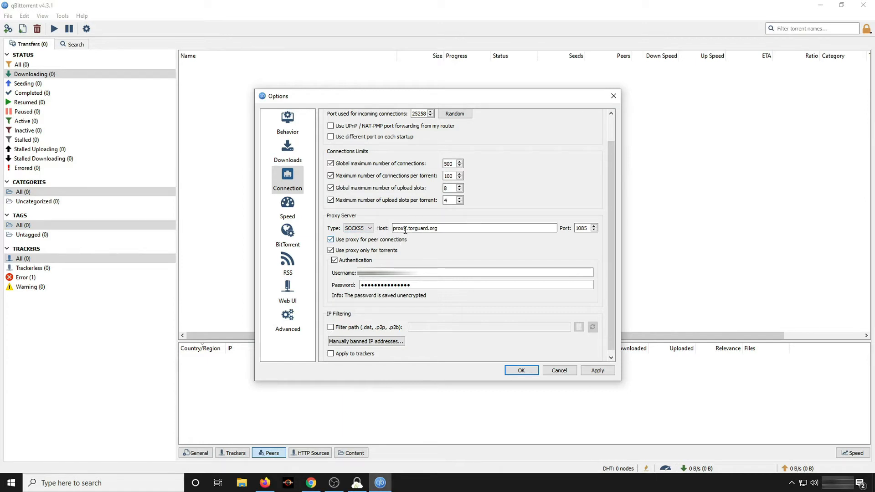
{"action": "left_click", "coordinate": [361, 228]}
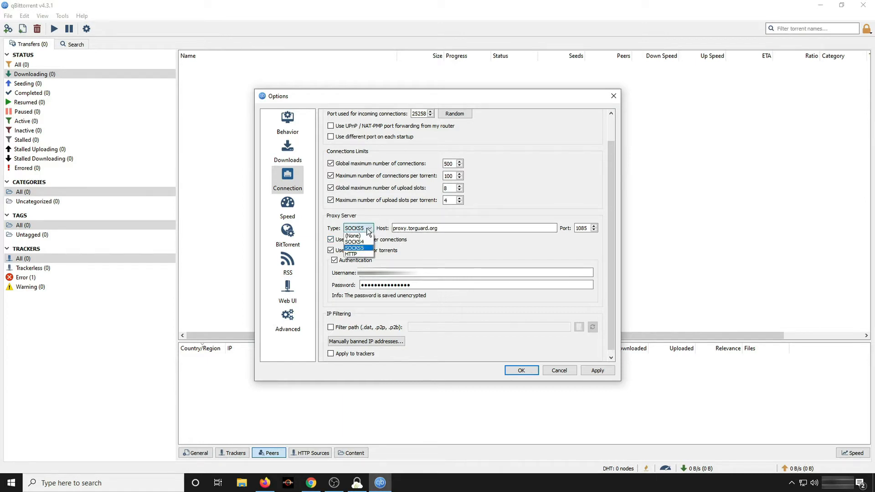
{"action": "left_click", "coordinate": [370, 246]}
{"action": "left_click", "coordinate": [394, 227]}
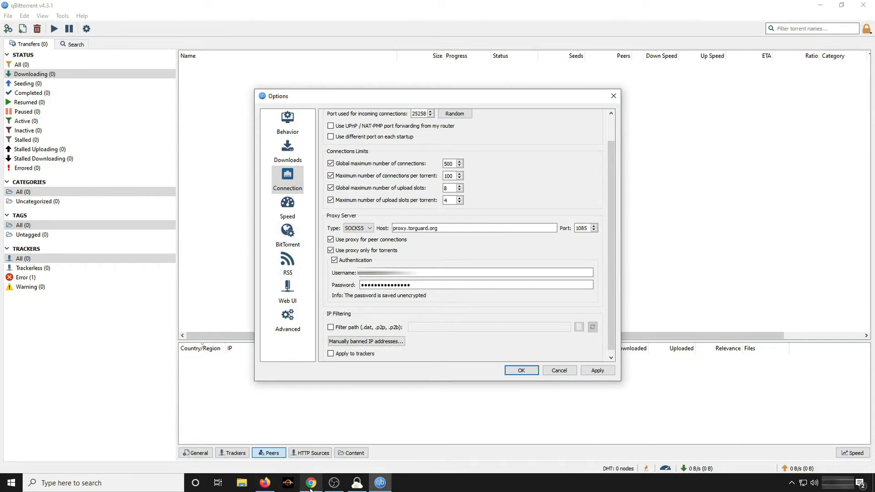
Switch to Firefox and locate the anonymous VPN username and password entries in the TorGuard client area's VPN info.
{"action": "left_click", "coordinate": [265, 483]}
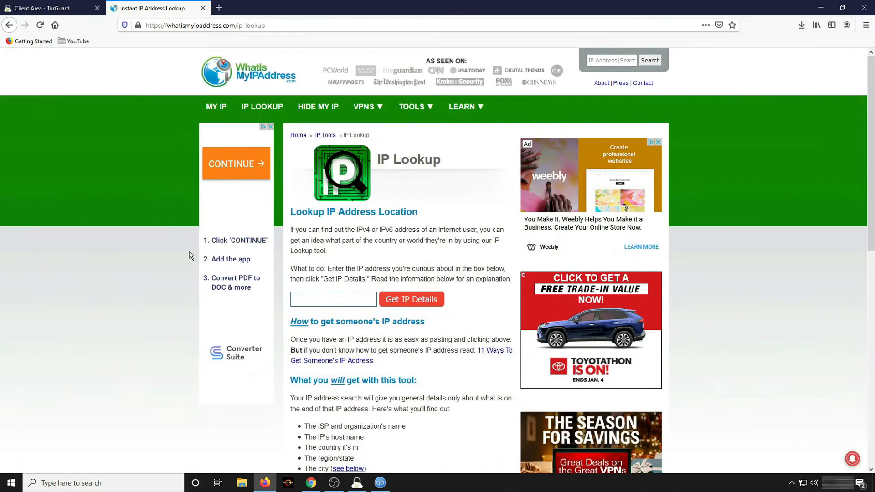
{"action": "left_click", "coordinate": [58, 8]}
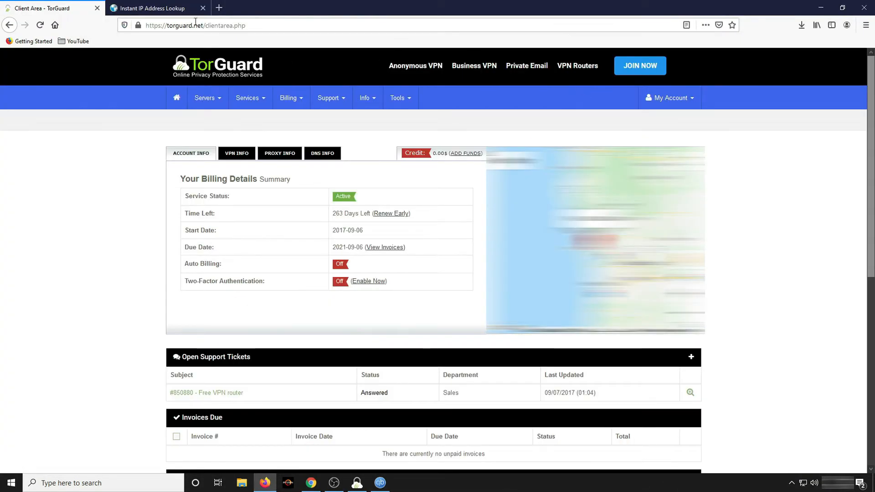
{"action": "left_click", "coordinate": [234, 157]}
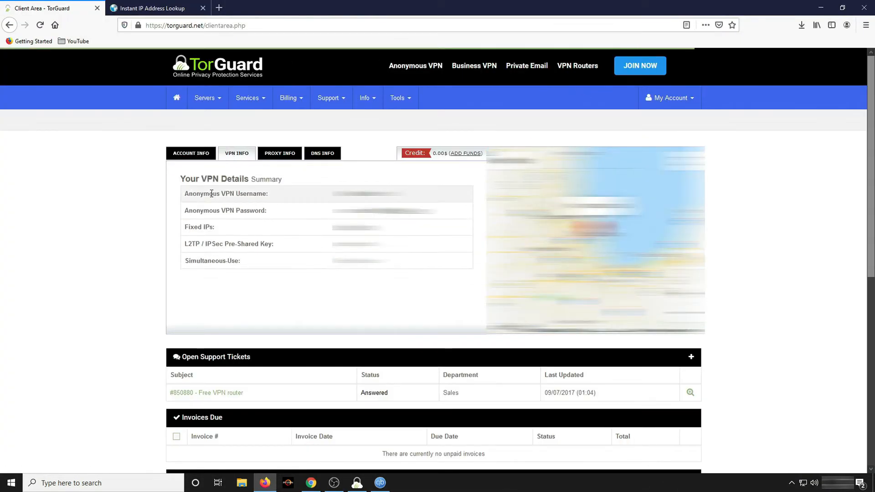
{"action": "left_click_drag", "start_coordinate": [200, 194], "coordinate": [265, 193]}
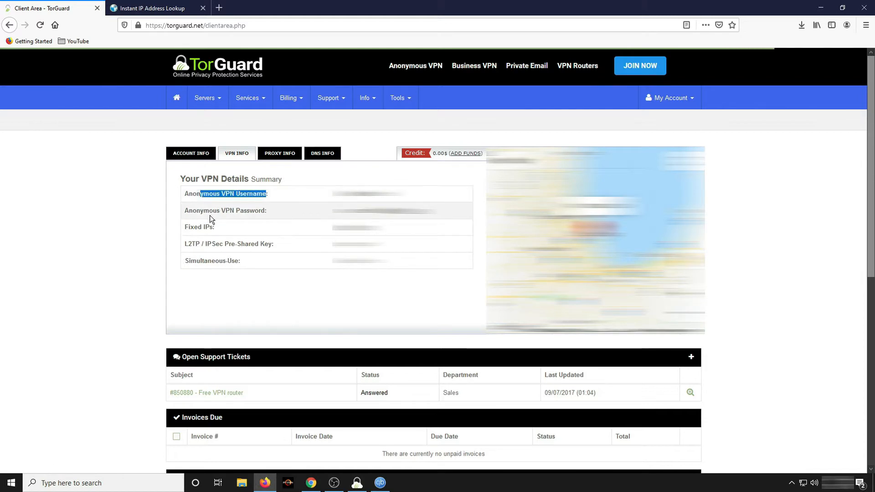
{"action": "left_click_drag", "start_coordinate": [204, 211], "coordinate": [266, 211]}
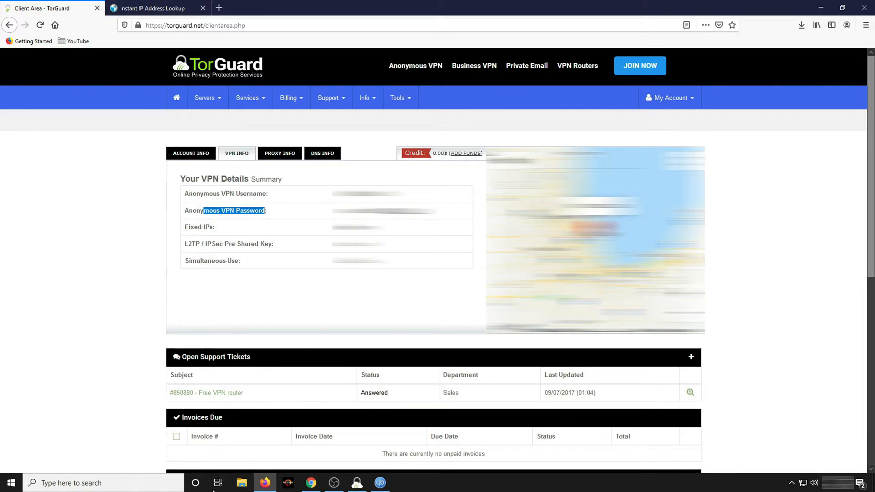
Switch back to qBittorrent, check the proxy authentication fields, and examine the global and alternative speed limits.
{"action": "left_click", "coordinate": [380, 483]}
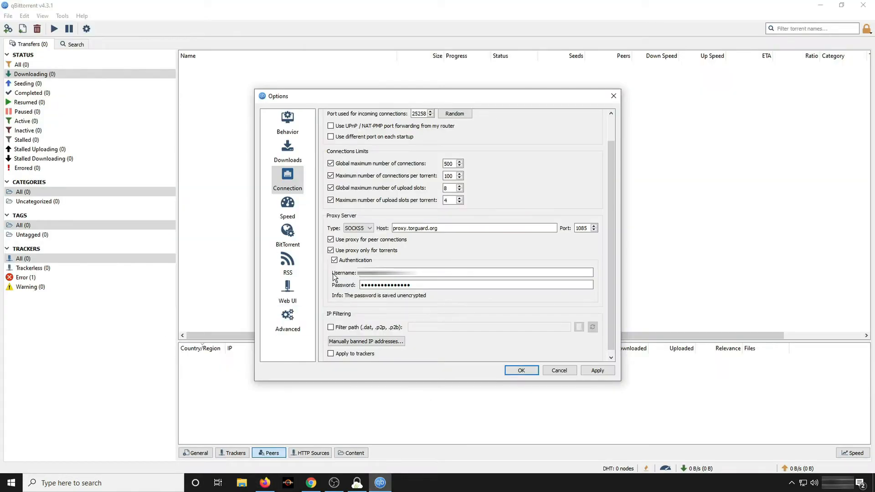
{"action": "scroll", "coordinate": [341, 325], "scroll_direction": "down", "scroll_amount": 1}
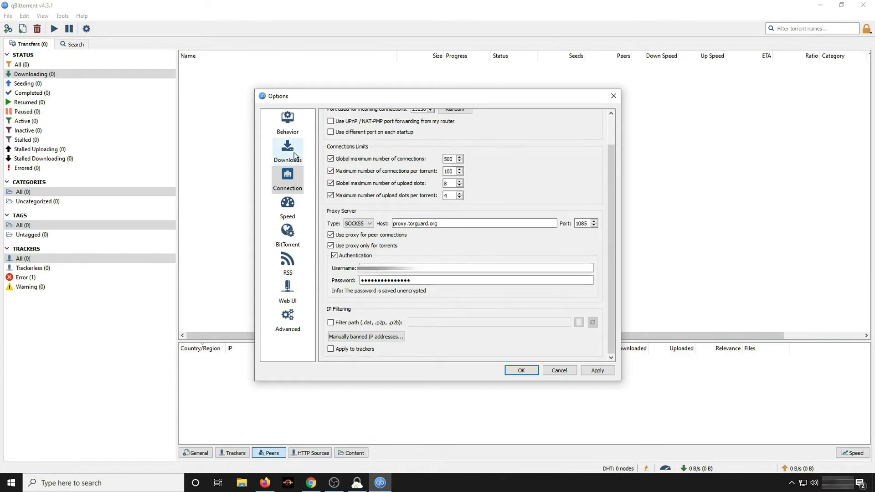
{"action": "left_click", "coordinate": [288, 215]}
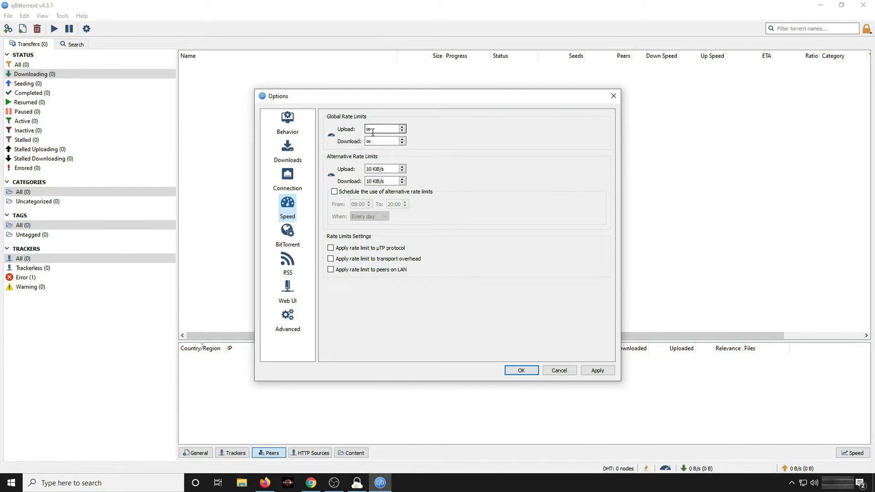
In the BitTorrent options, choose Allow encryption as the encryption mode and review the torrent queueing and seeding limits.
{"action": "left_click", "coordinate": [297, 239]}
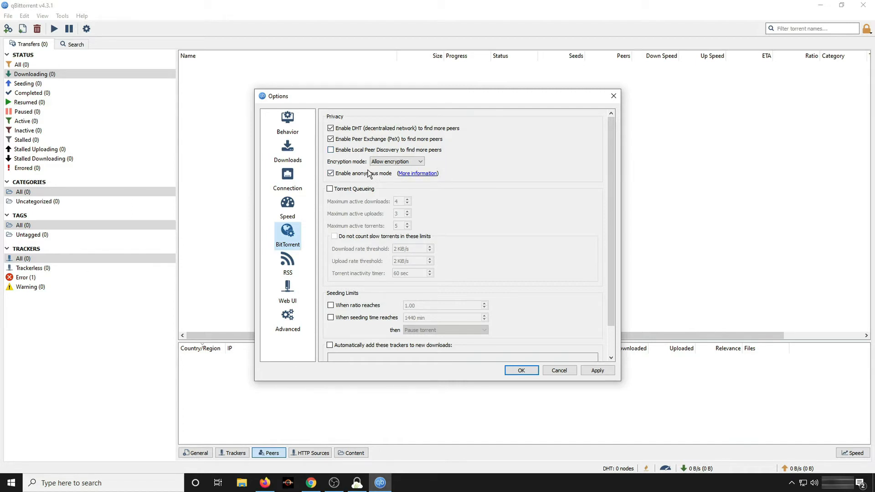
{"action": "left_click", "coordinate": [420, 163]}
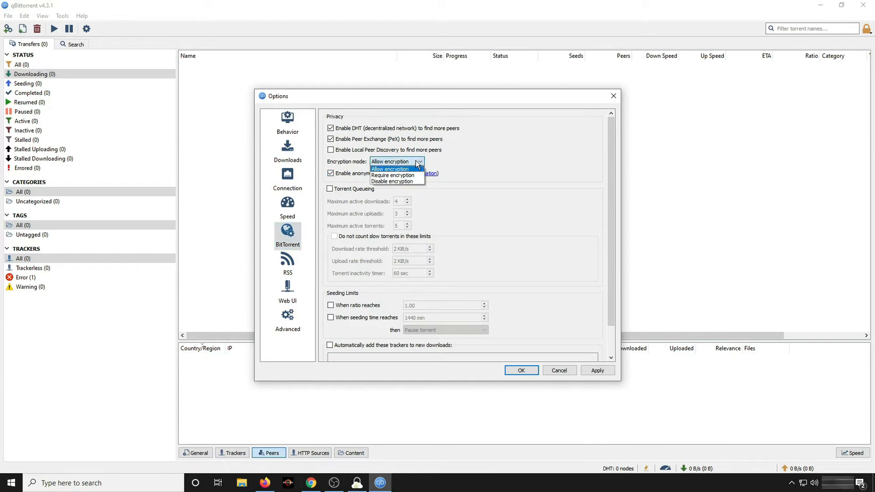
{"action": "left_click", "coordinate": [390, 169]}
{"action": "scroll", "coordinate": [393, 174], "scroll_direction": "down", "scroll_amount": 1}
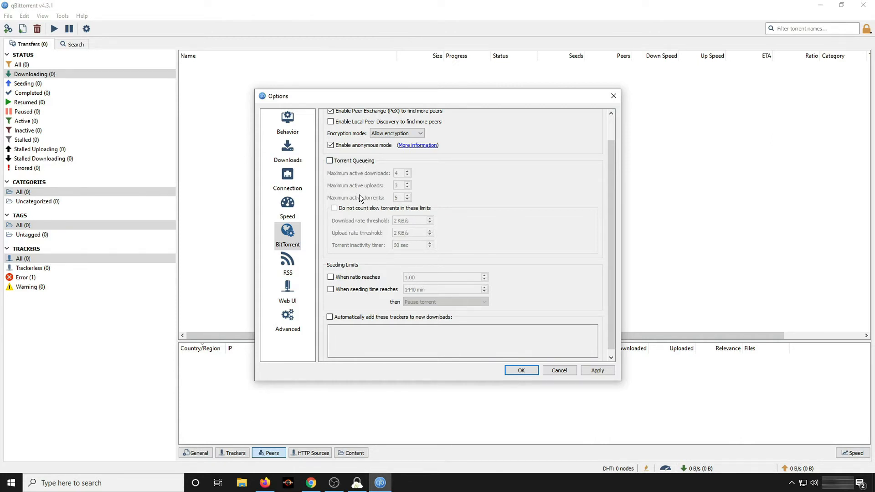
{"action": "scroll", "coordinate": [368, 221], "scroll_direction": "down", "scroll_amount": 1}
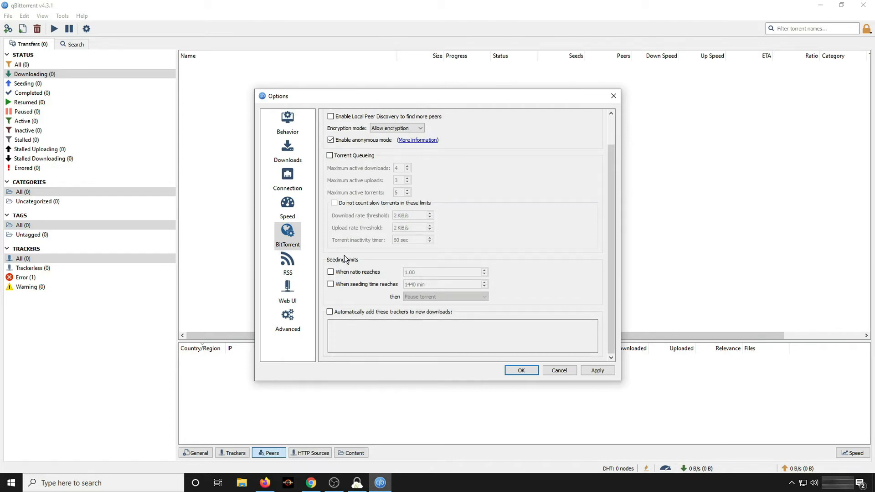
Look over the RSS and Web UI options, switching the Web User Interface (Remote control) on and back off.
{"action": "left_click", "coordinate": [288, 272]}
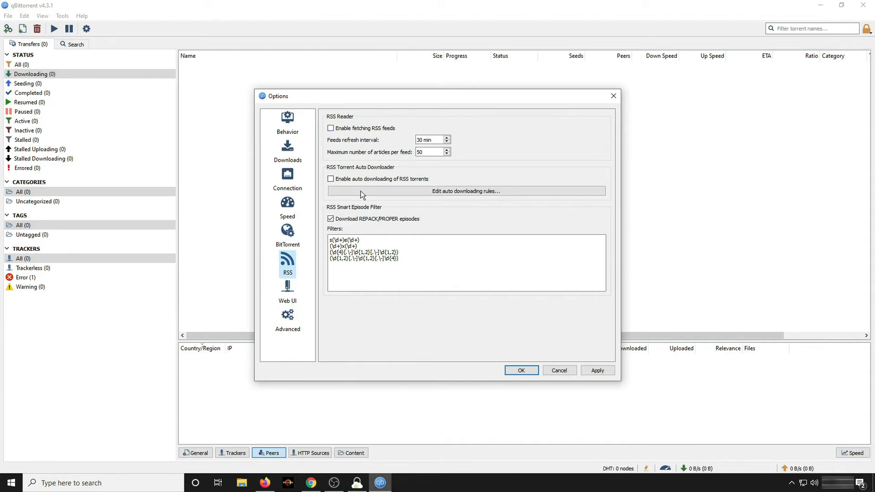
{"action": "left_click", "coordinate": [287, 291]}
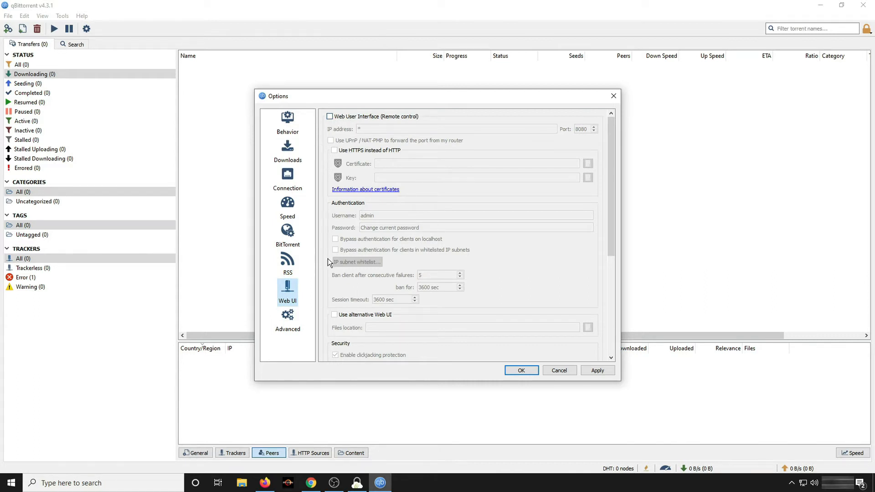
{"action": "left_click", "coordinate": [325, 115]}
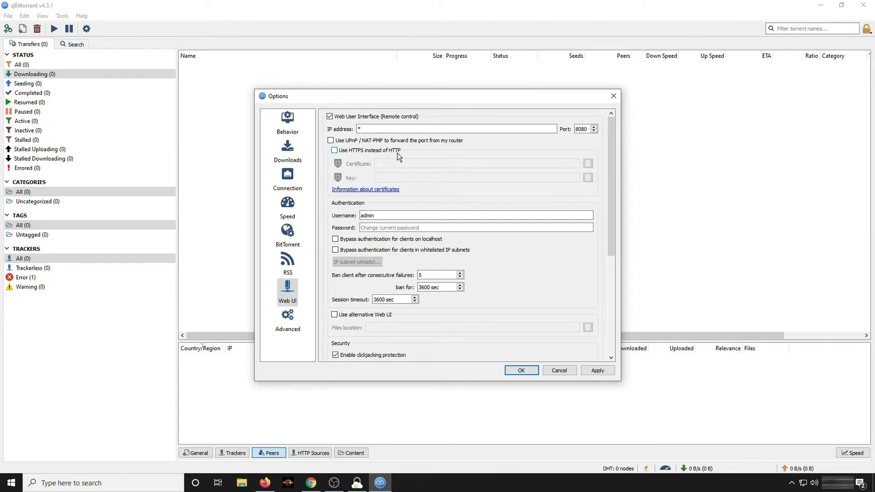
{"action": "left_click", "coordinate": [330, 117]}
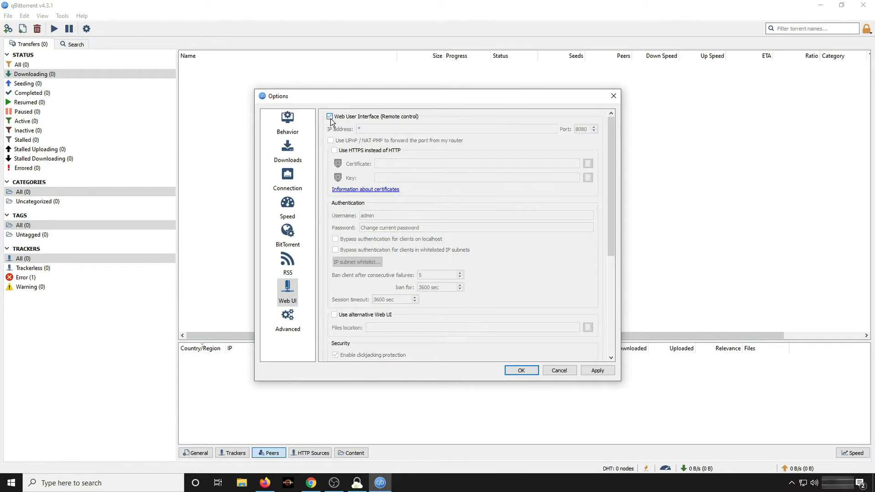
{"action": "scroll", "coordinate": [433, 223], "scroll_direction": "up", "scroll_amount": 4}
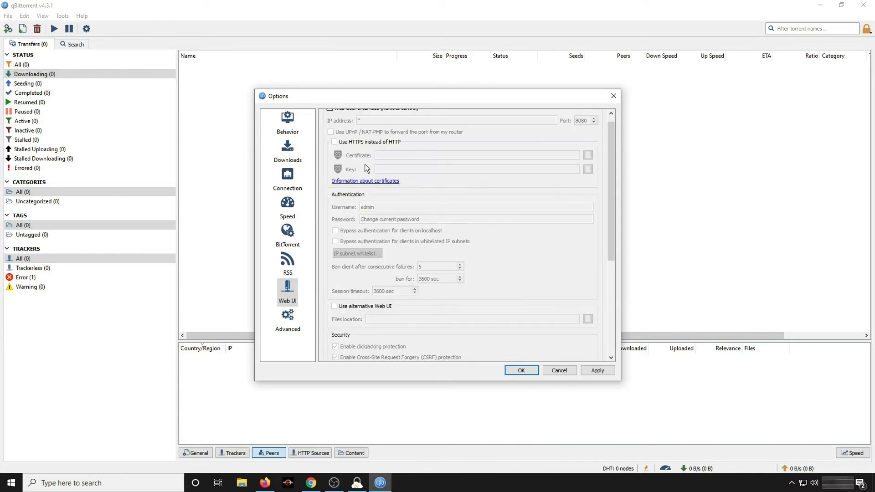
Look over the Web UI authentication, security, custom HTTP header and dynamic domain settings, and open the Advanced options.
{"action": "scroll", "coordinate": [379, 214], "scroll_direction": "down", "scroll_amount": 6}
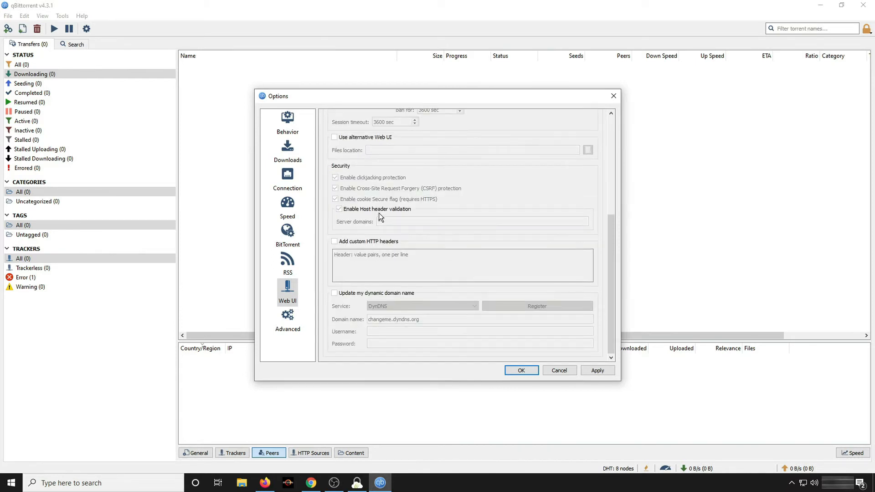
{"action": "scroll", "coordinate": [379, 212], "scroll_direction": "up", "scroll_amount": 6}
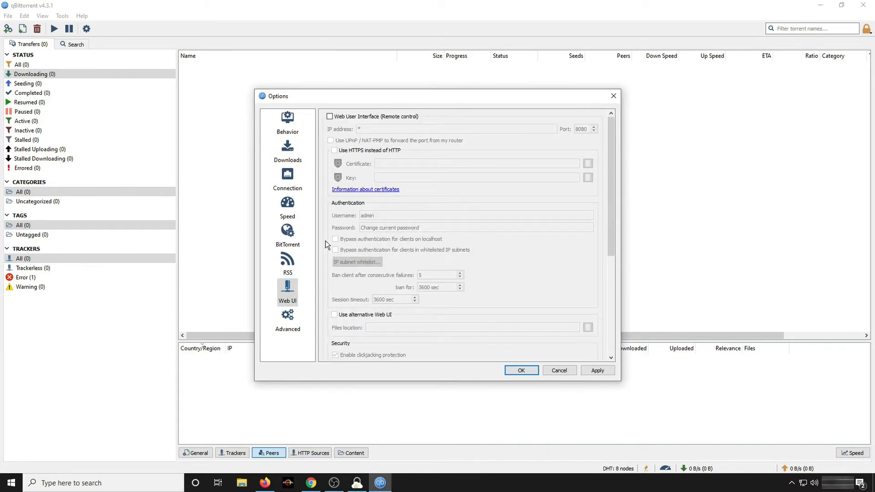
{"action": "scroll", "coordinate": [287, 331], "scroll_direction": "down", "scroll_amount": 6}
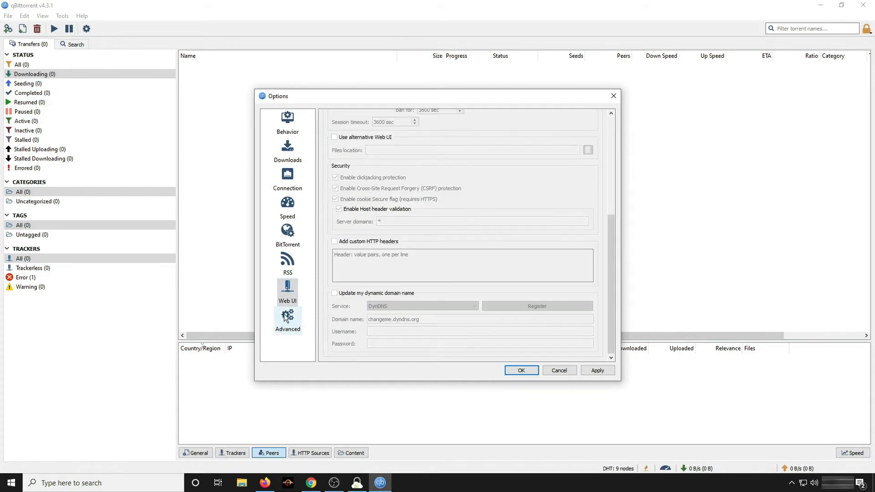
{"action": "left_click", "coordinate": [281, 318]}
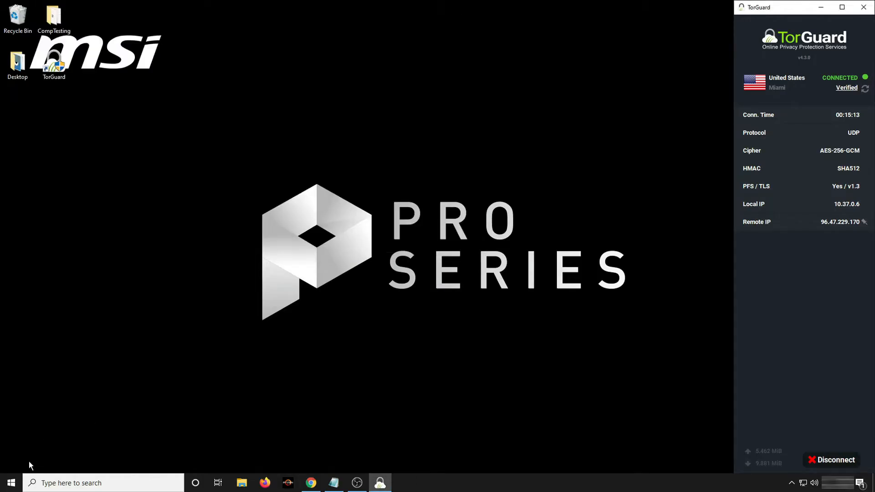
Open Command Prompt and run ipconfig to list the network adapters while the VPN is connected.
{"action": "left_click", "coordinate": [11, 482]}
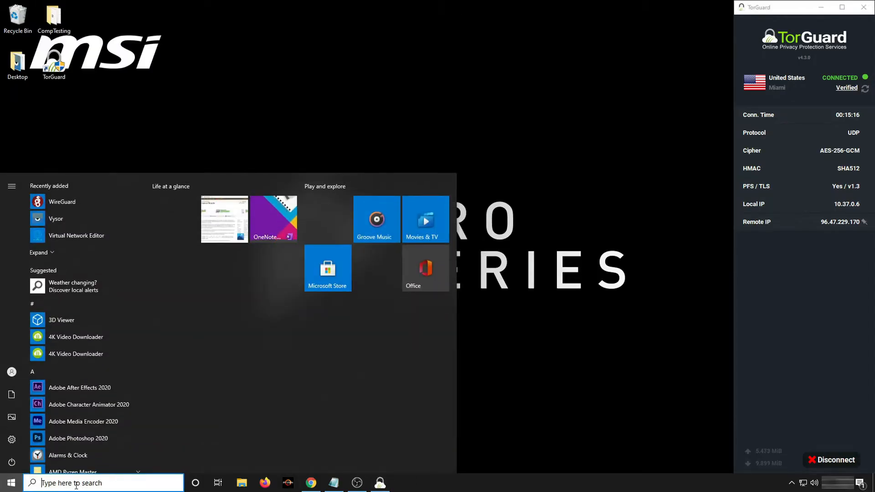
{"action": "type", "text": "cmd"}
{"action": "left_click", "coordinate": [34, 211]}
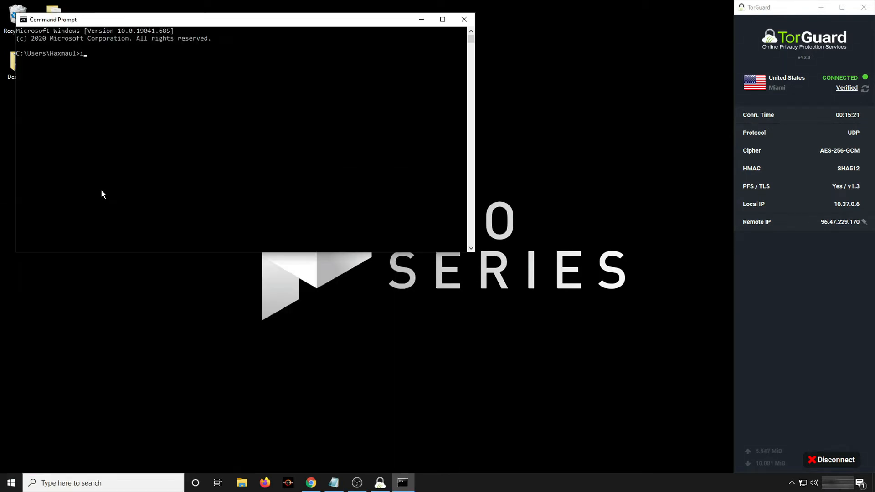
{"action": "type", "text": "ipconfig"}
{"action": "key", "text": "Return"}
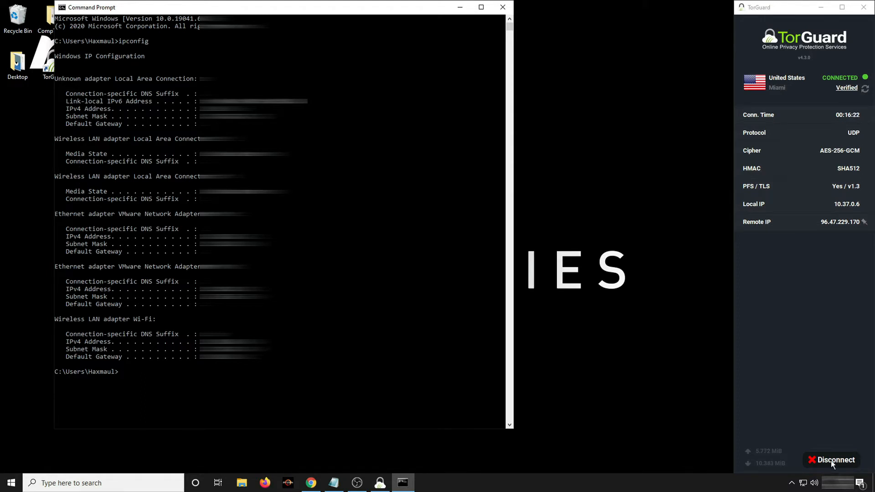
Disconnect the TorGuard VPN and run ipconfig again in Command Prompt.
{"action": "left_click", "coordinate": [830, 460]}
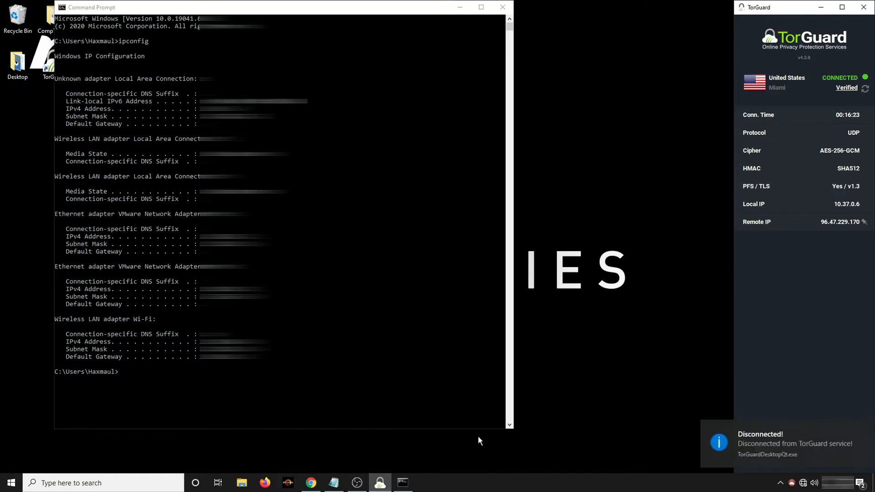
{"action": "left_click", "coordinate": [157, 390]}
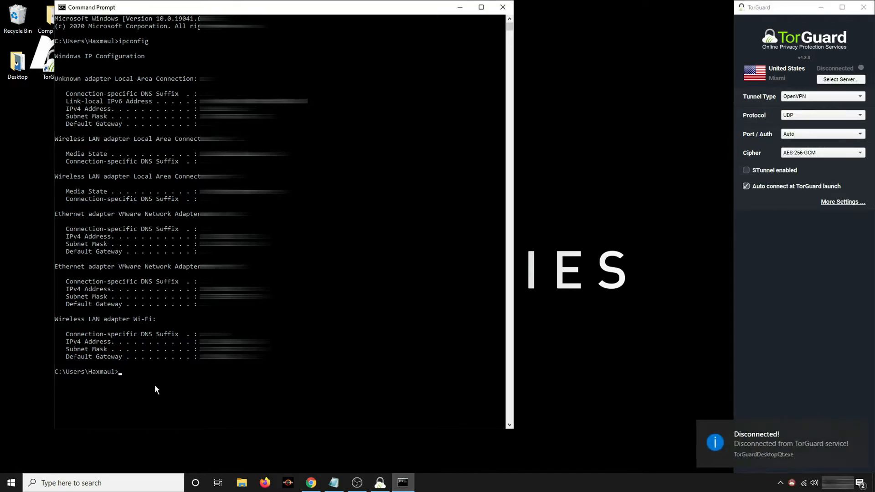
{"action": "key", "text": "Up"}
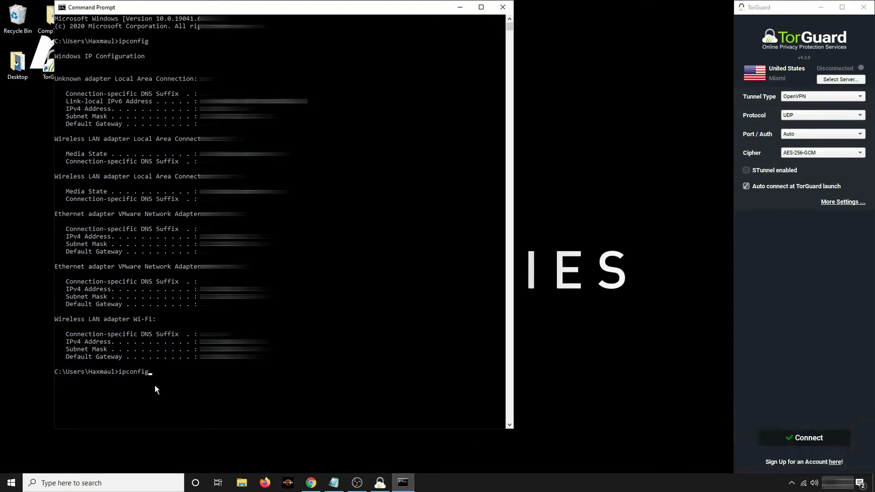
{"action": "key", "text": "Return"}
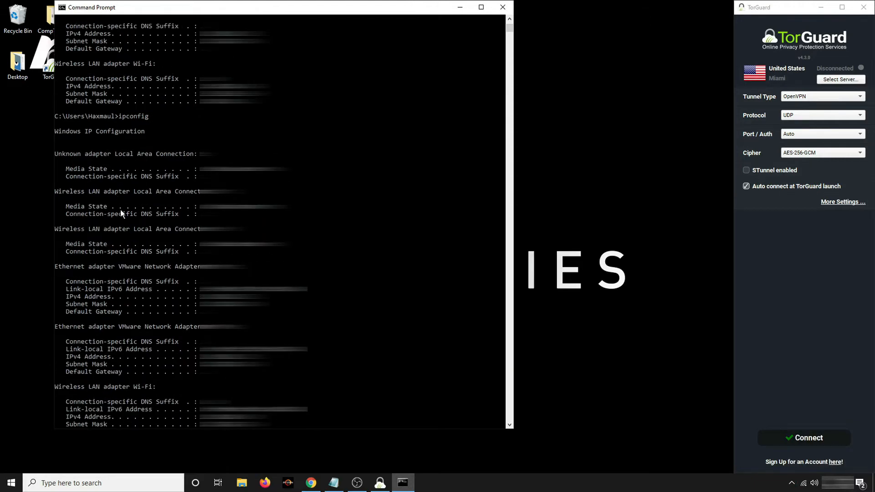
Highlight the unknown adapter's name Local Area Connection and compare its entries in the two ipconfig outputs.
{"action": "left_click_drag", "start_coordinate": [116, 154], "coordinate": [195, 154]}
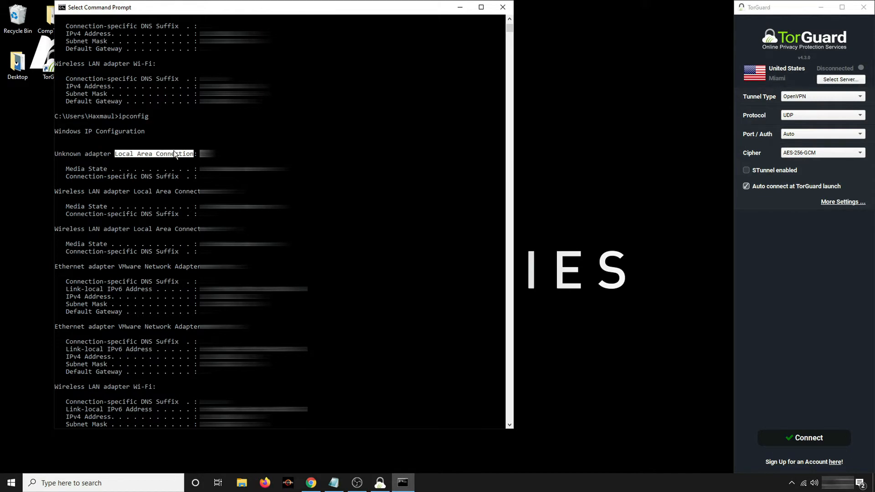
{"action": "scroll", "coordinate": [182, 173], "scroll_direction": "up", "scroll_amount": 10}
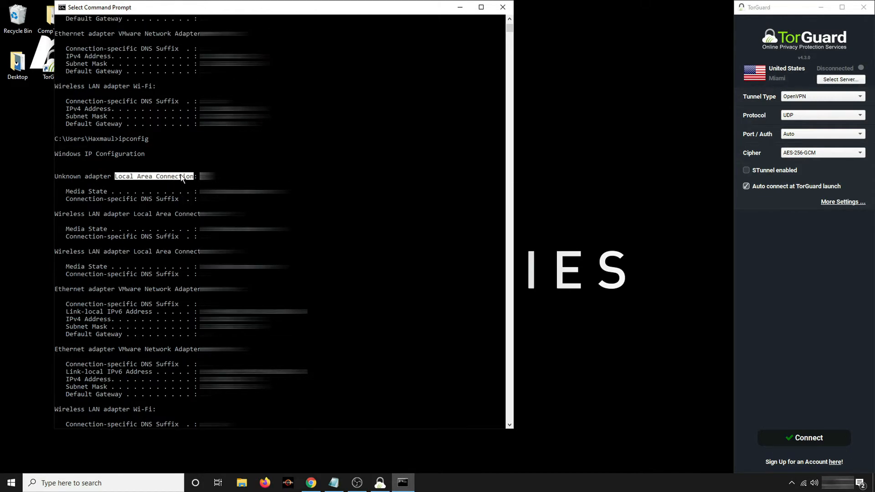
{"action": "scroll", "coordinate": [176, 322], "scroll_direction": "down", "scroll_amount": 3}
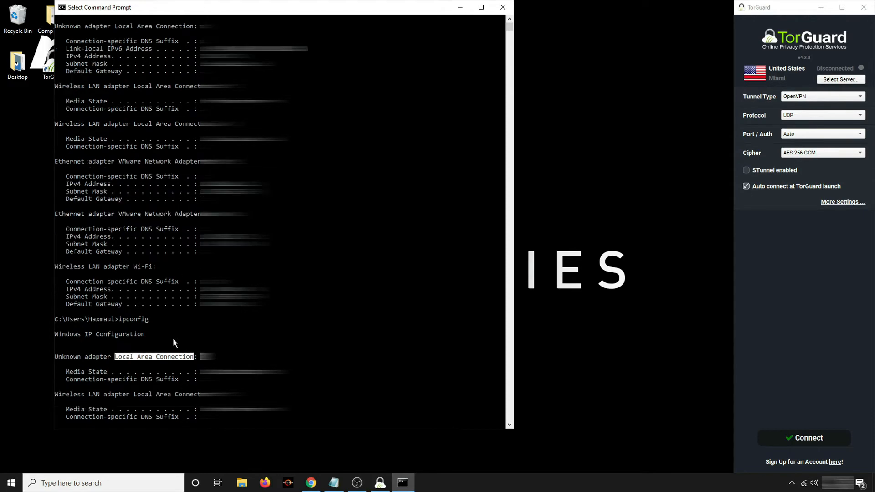
{"action": "scroll", "coordinate": [177, 322], "scroll_direction": "down", "scroll_amount": 2}
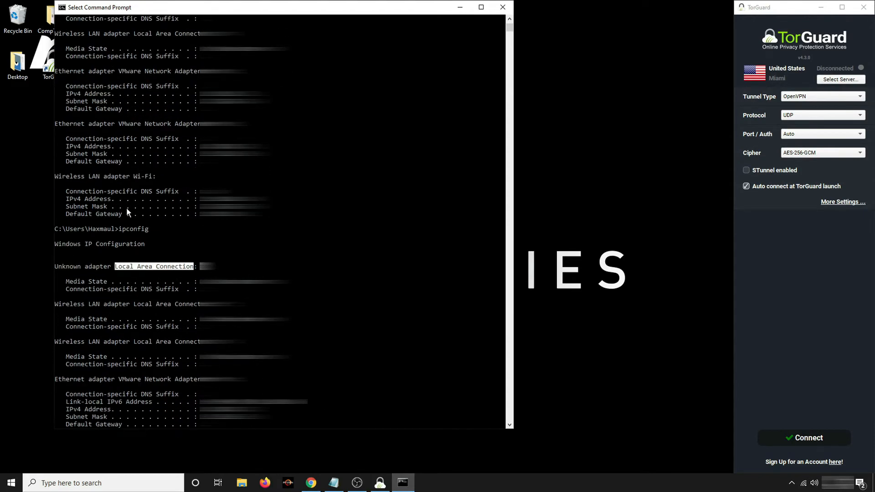
{"action": "scroll", "coordinate": [183, 289], "scroll_direction": "down", "scroll_amount": 8}
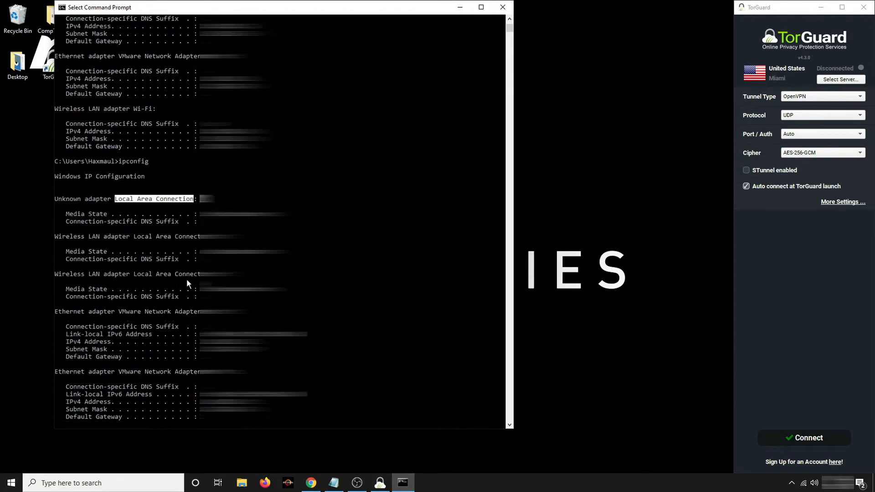
Reconnect the TorGuard VPN, run ipconfig once more to check the adapters, and close Command Prompt.
{"action": "left_click", "coordinate": [812, 446]}
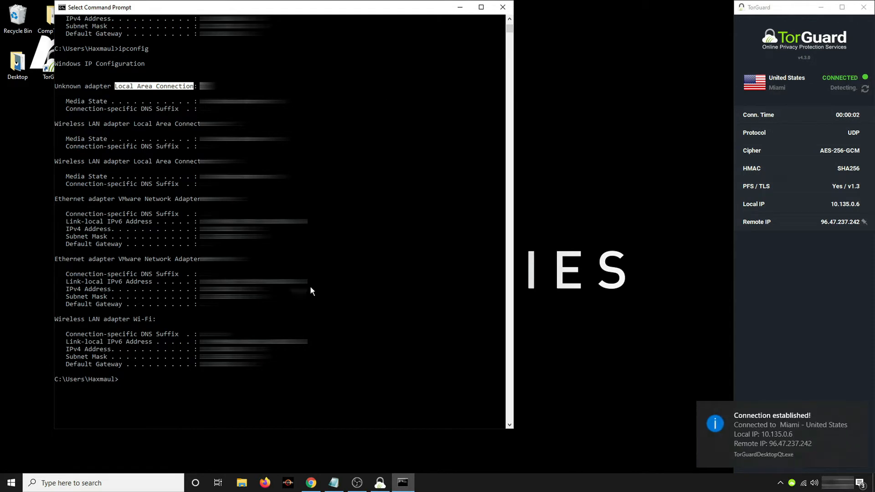
{"action": "left_click", "coordinate": [173, 396]}
{"action": "key", "text": "Up"}
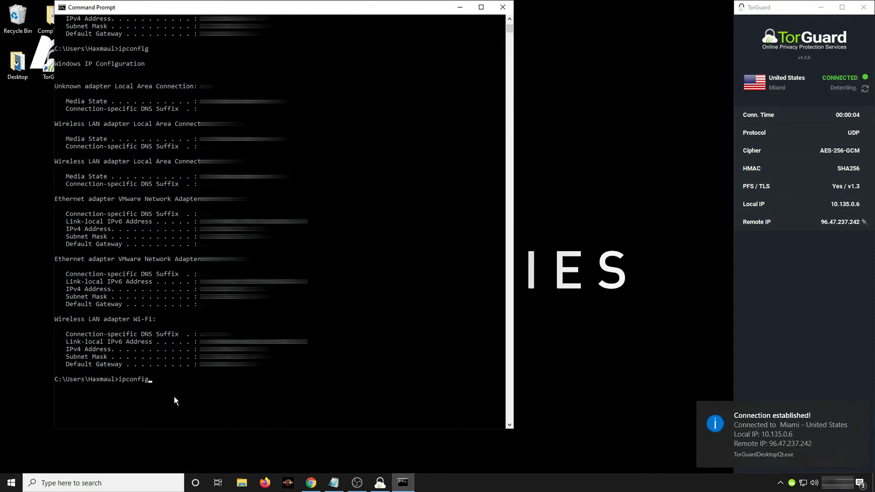
{"action": "key", "text": "Return"}
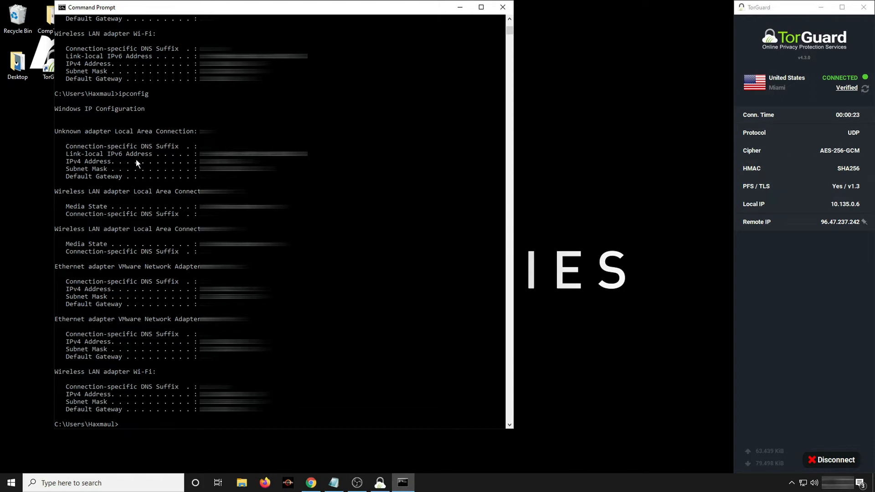
{"action": "left_click", "coordinate": [507, 10]}
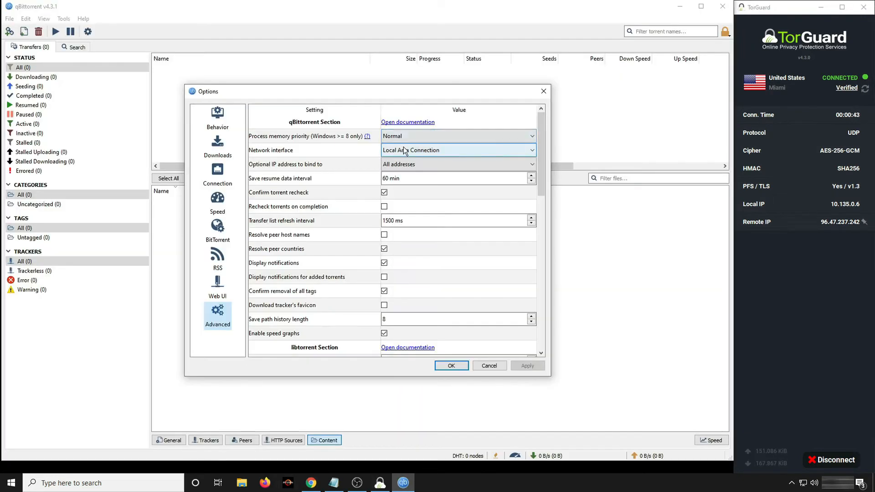
In qBittorrent's Advanced options, set the network interface to Local Area Connection, look over the remaining settings, and save the options.
{"action": "left_click", "coordinate": [447, 152]}
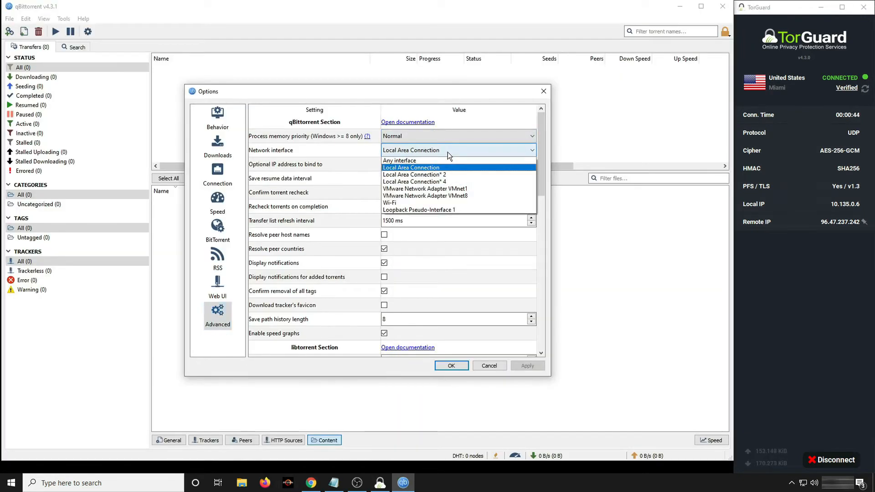
{"action": "left_click", "coordinate": [448, 175]}
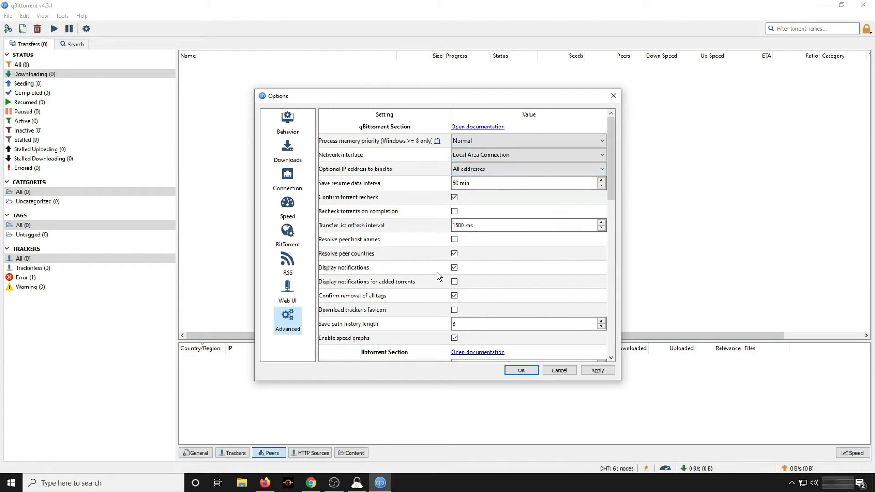
{"action": "scroll", "coordinate": [436, 273], "scroll_direction": "down", "scroll_amount": 3}
{"action": "scroll", "coordinate": [436, 273], "scroll_direction": "down", "scroll_amount": 3}
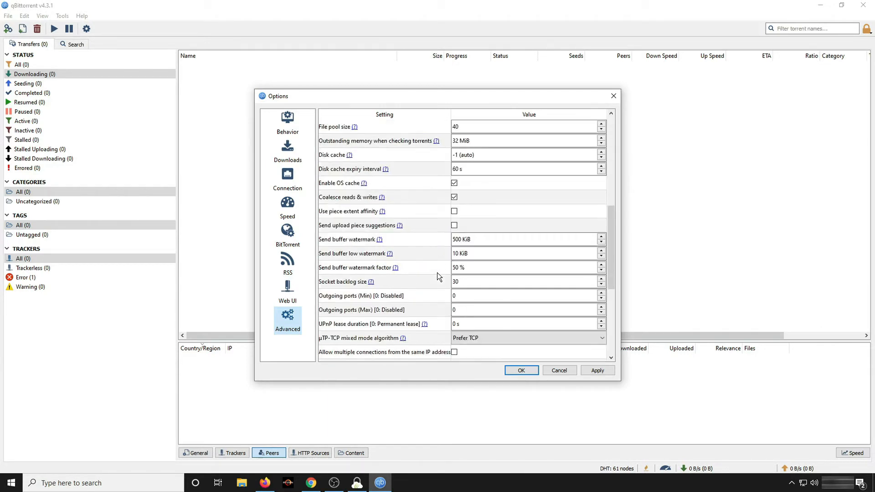
{"action": "scroll", "coordinate": [437, 272], "scroll_direction": "down", "scroll_amount": 3}
{"action": "scroll", "coordinate": [436, 272], "scroll_direction": "up", "scroll_amount": 9}
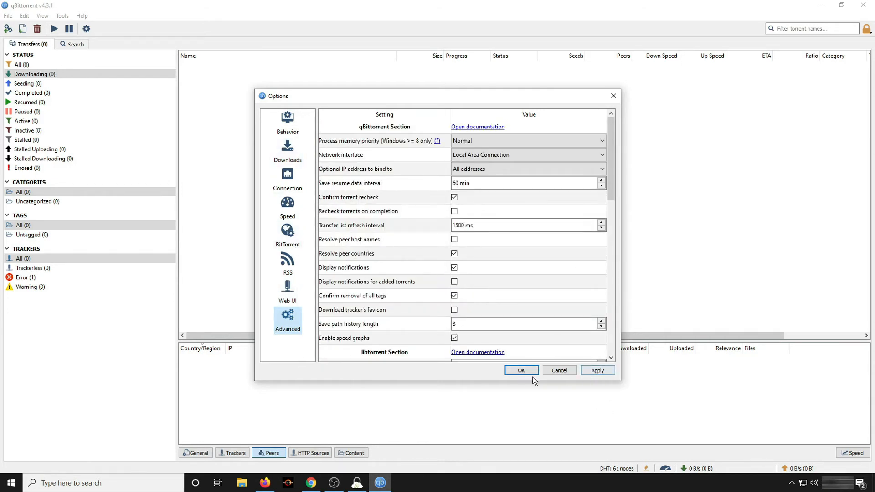
{"action": "left_click", "coordinate": [595, 371]}
{"action": "left_click", "coordinate": [519, 370]}
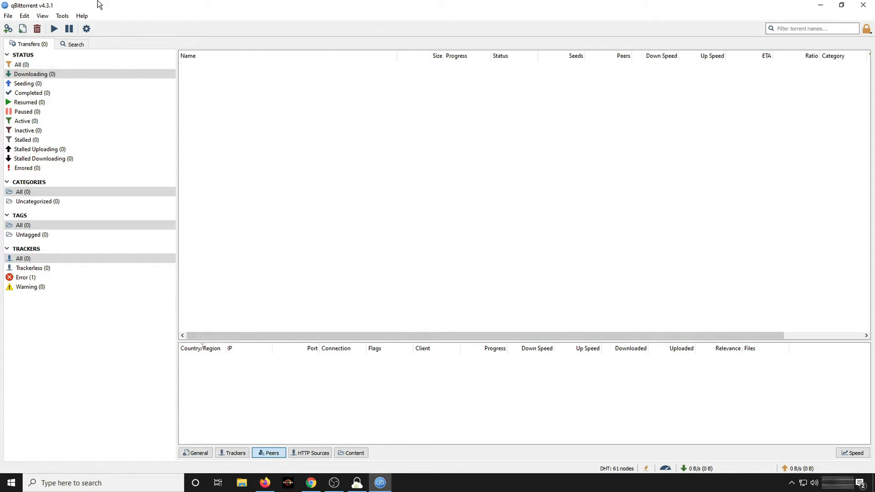
Switch to TorGuard, disconnect the VPN, and check the General and App Kill settings.
{"action": "left_click", "coordinate": [357, 483]}
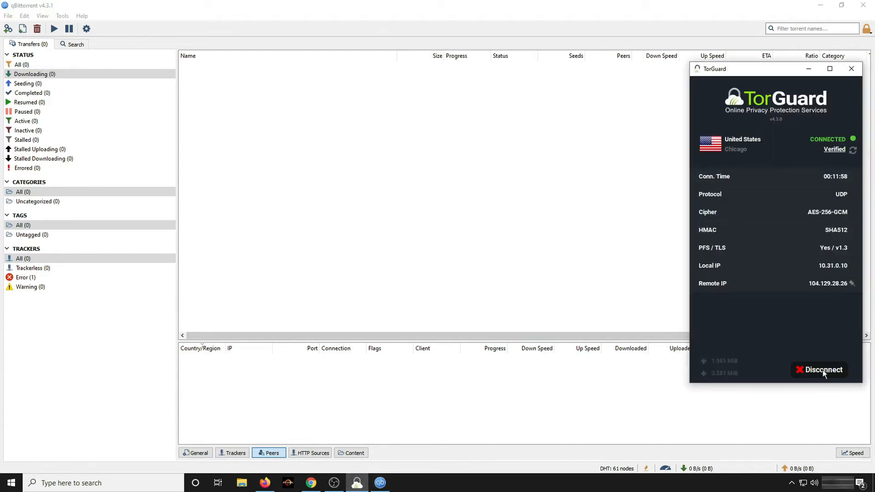
{"action": "left_click", "coordinate": [823, 371]}
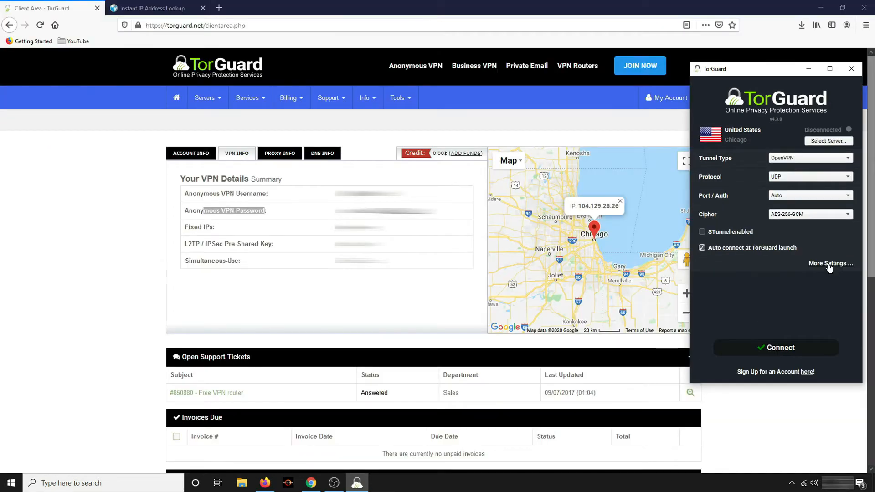
{"action": "left_click", "coordinate": [827, 264]}
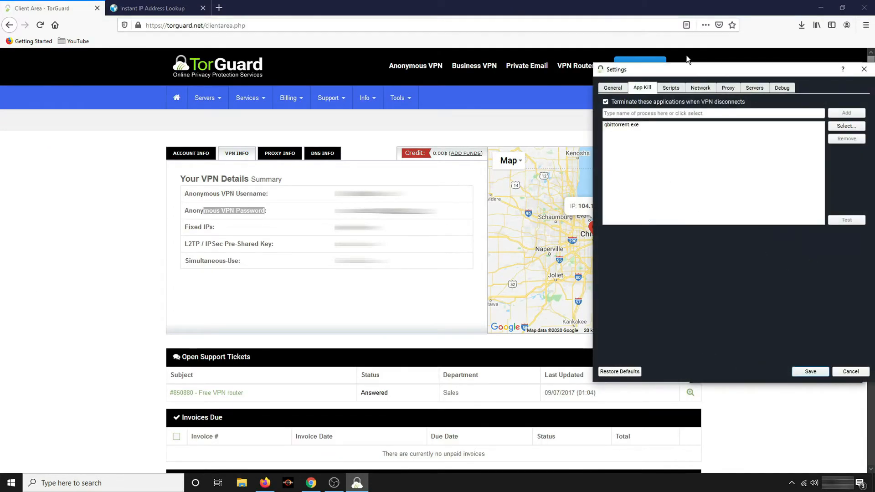
{"action": "left_click", "coordinate": [613, 88]}
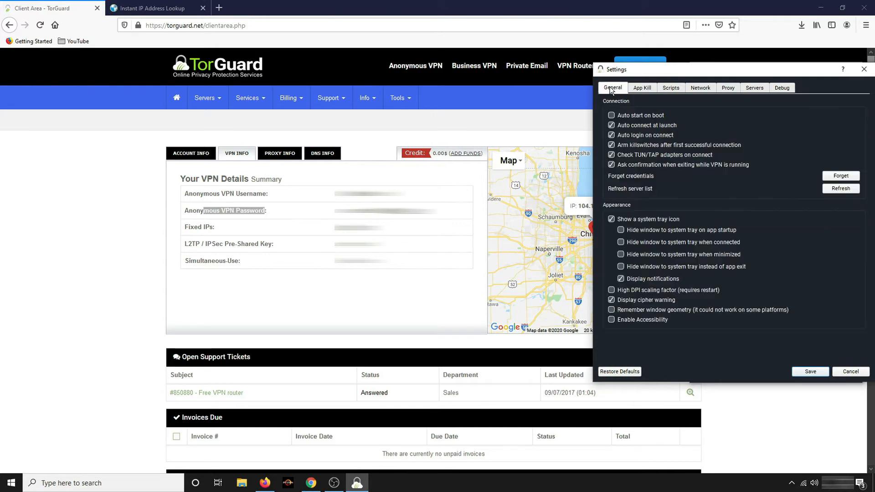
{"action": "left_click", "coordinate": [640, 90]}
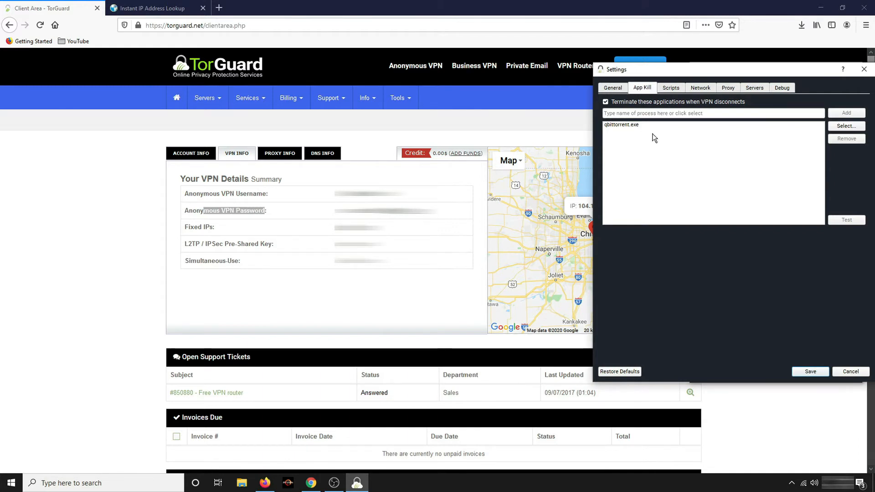
In TorGuard's App Kill settings, delete the listed qbittorrent.exe process and add qbittorent.exe in its place.
{"action": "left_click", "coordinate": [629, 124]}
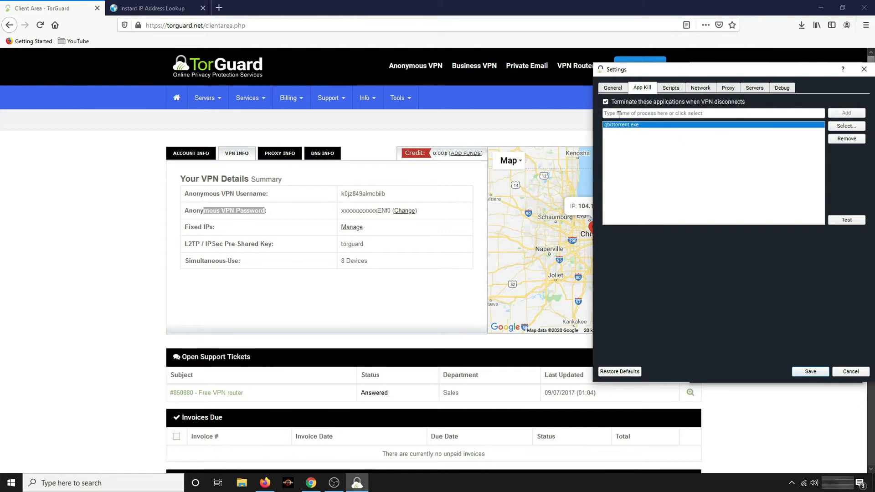
{"action": "left_click", "coordinate": [619, 114]}
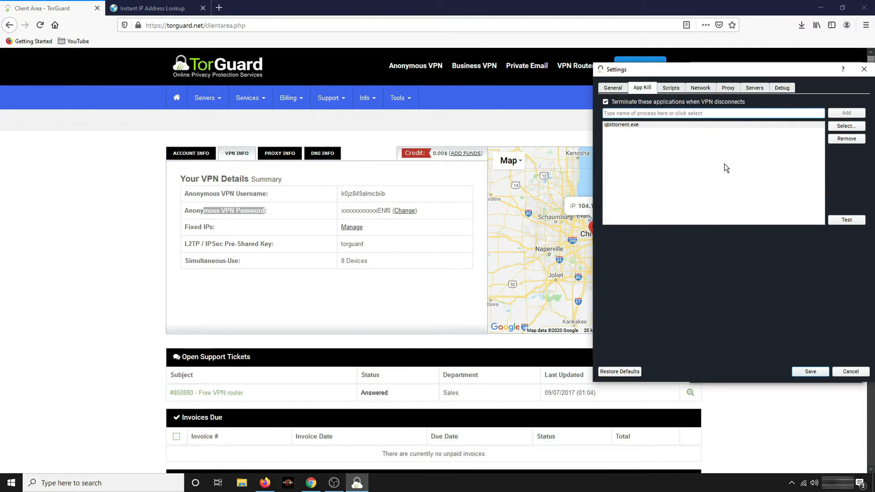
{"action": "left_click", "coordinate": [617, 124]}
{"action": "key", "text": "Delete"}
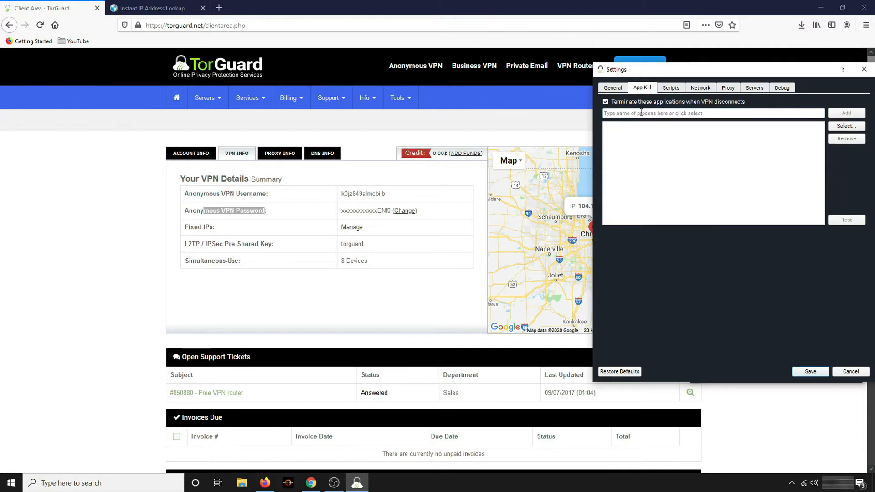
{"action": "type", "text": "qbittorent"}
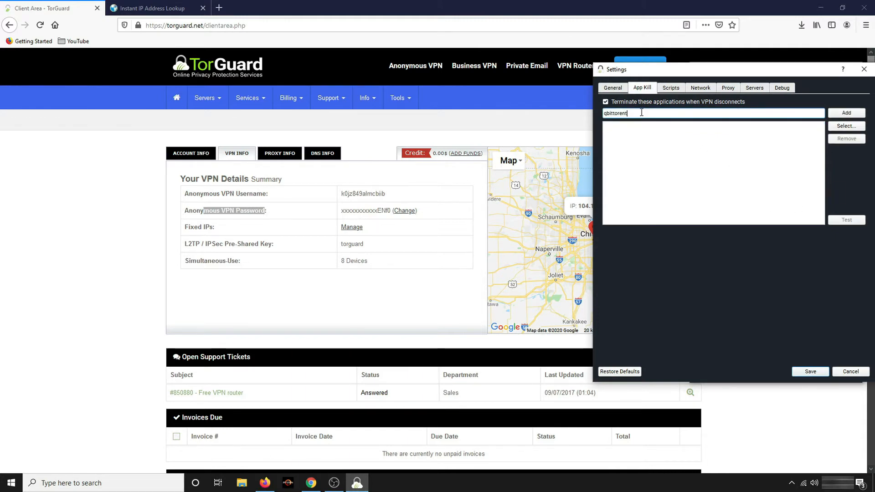
{"action": "type", "text": ".exe"}
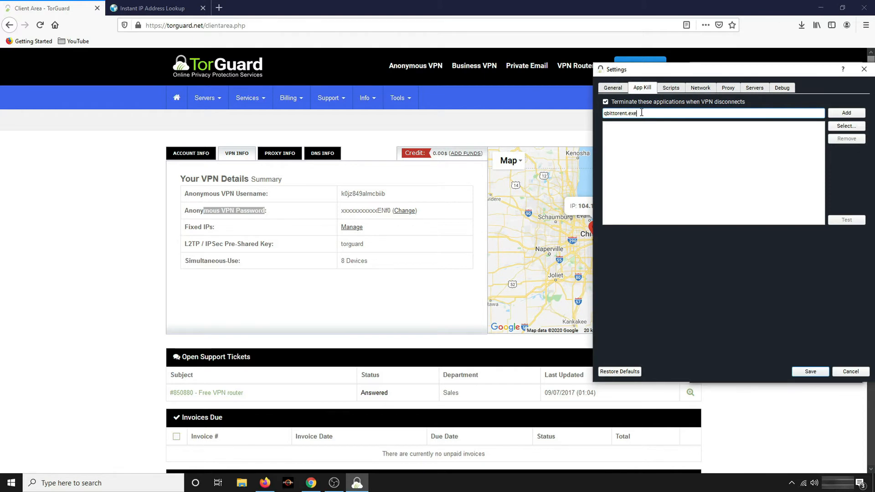
{"action": "left_click", "coordinate": [852, 113]}
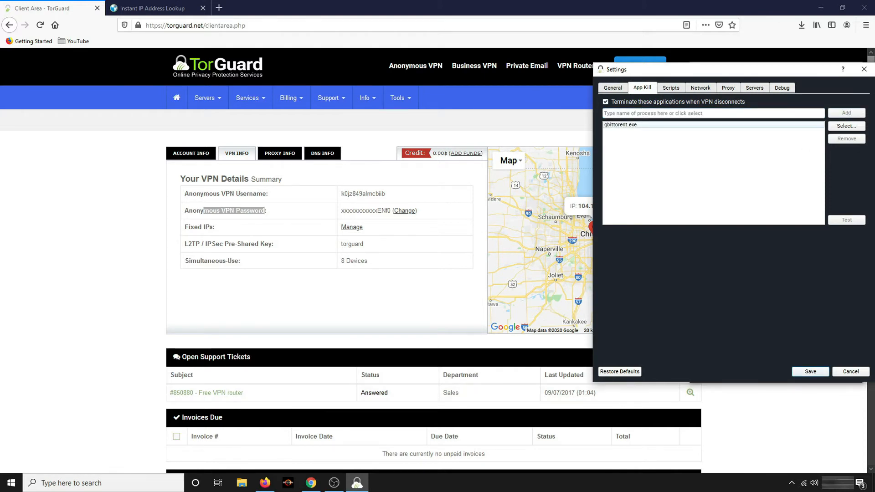
Bring up the qBittorrent window and test App Kill on the qbittorent.exe entry.
{"action": "left_click", "coordinate": [791, 482]}
{"action": "left_click", "coordinate": [783, 445]}
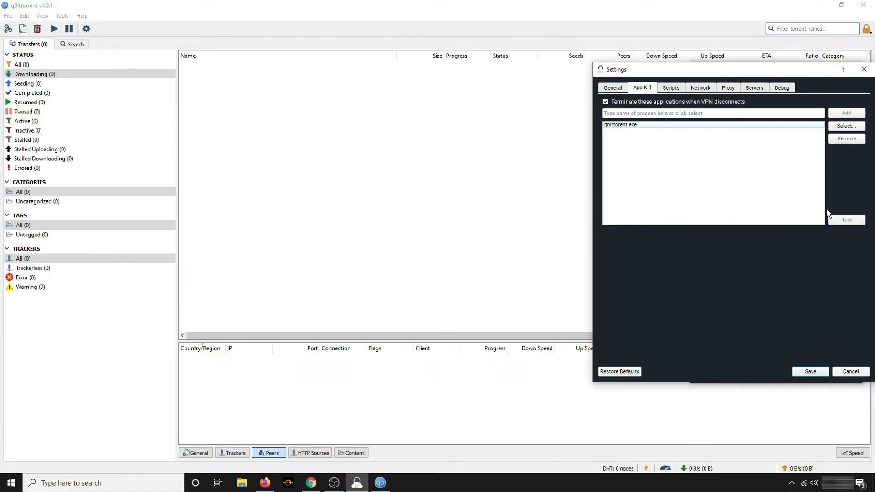
{"action": "left_click", "coordinate": [613, 126]}
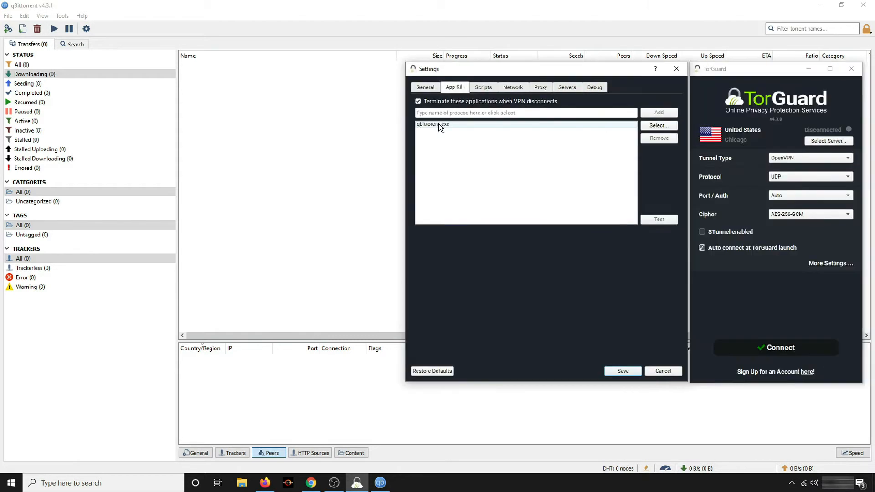
{"action": "left_click", "coordinate": [438, 125]}
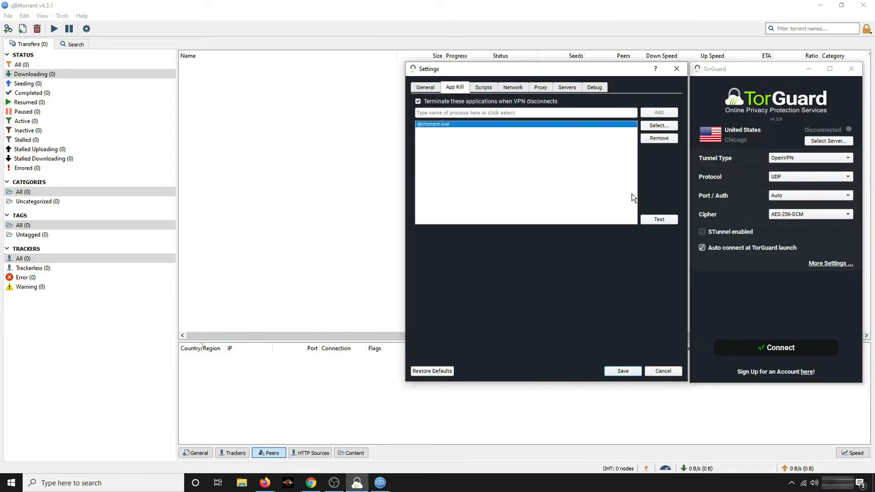
{"action": "left_click", "coordinate": [657, 220]}
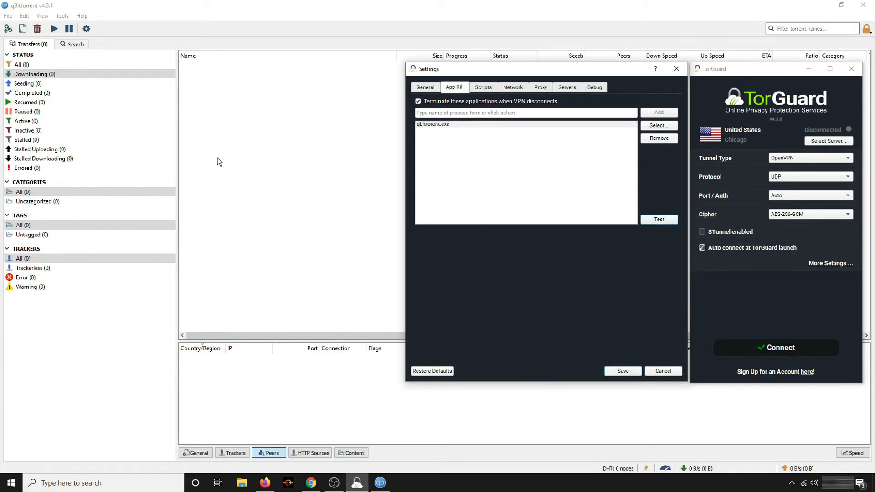
{"action": "left_click", "coordinate": [441, 127]}
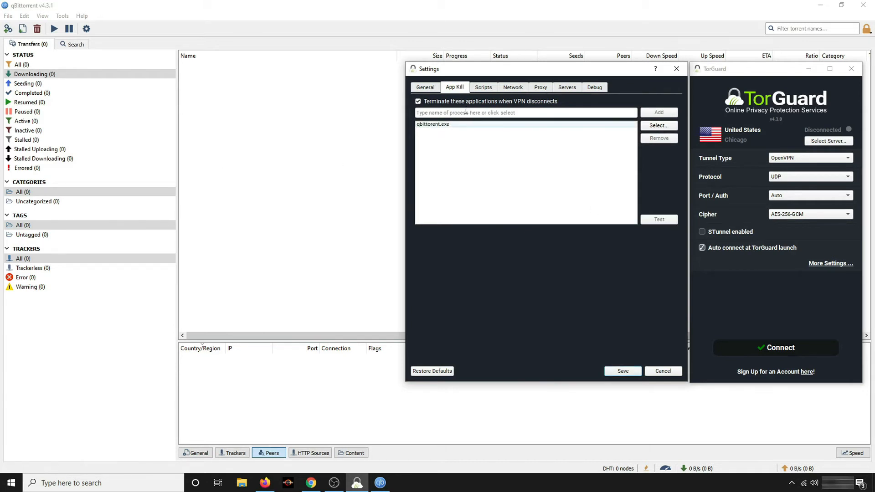
Remove the misspelled qbittorent.exe entry from the App Kill list and add qbittorrent.exe.
{"action": "left_click", "coordinate": [455, 115]}
{"action": "left_click", "coordinate": [455, 124]}
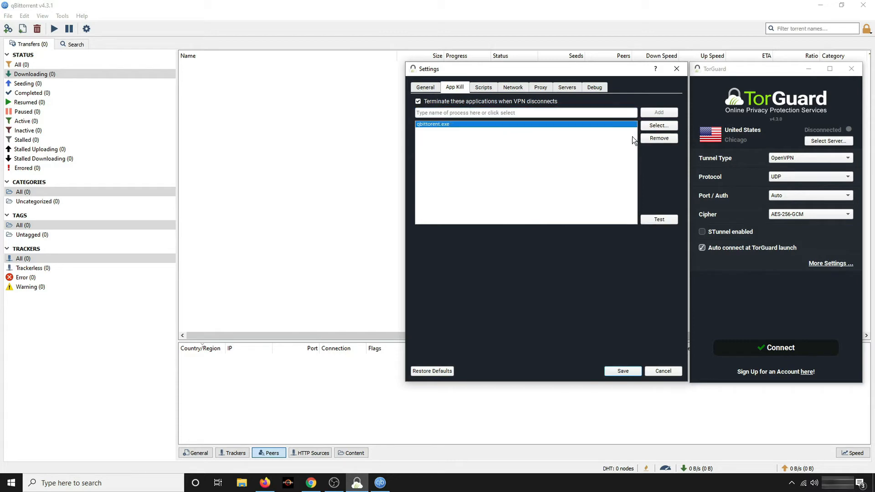
{"action": "left_click", "coordinate": [659, 138]}
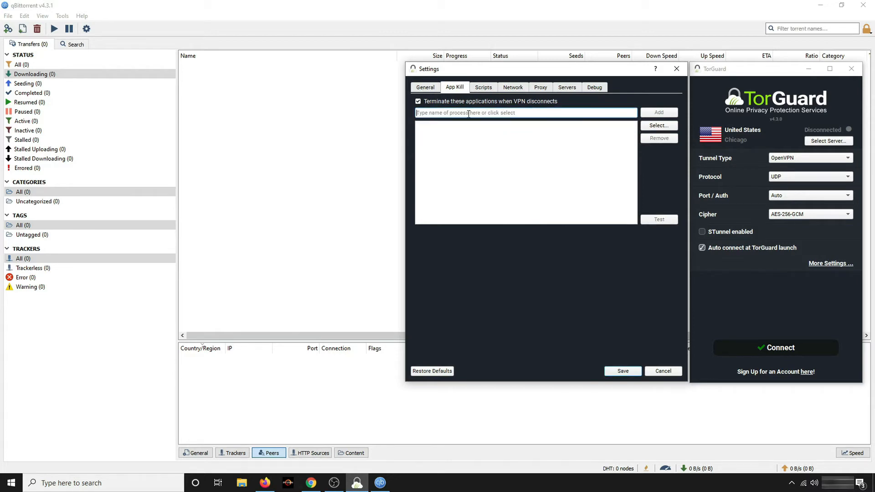
{"action": "type", "text": "qbi"}
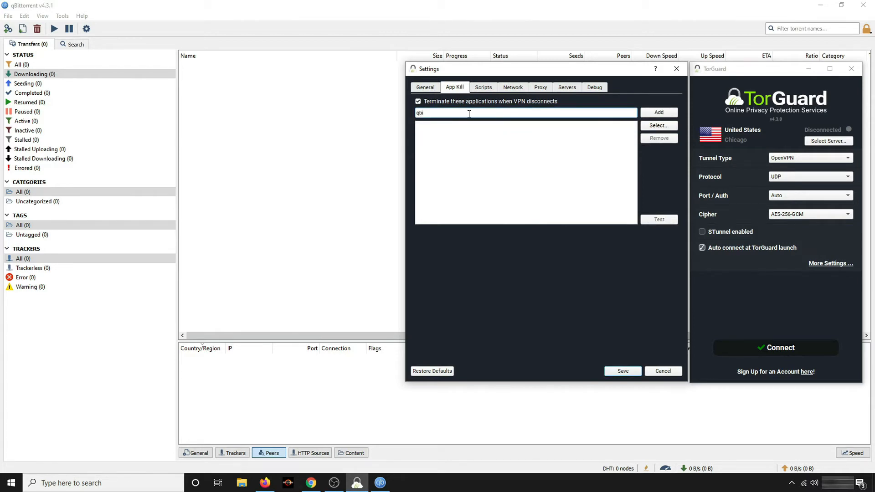
{"action": "type", "text": "ttorrent.exe"}
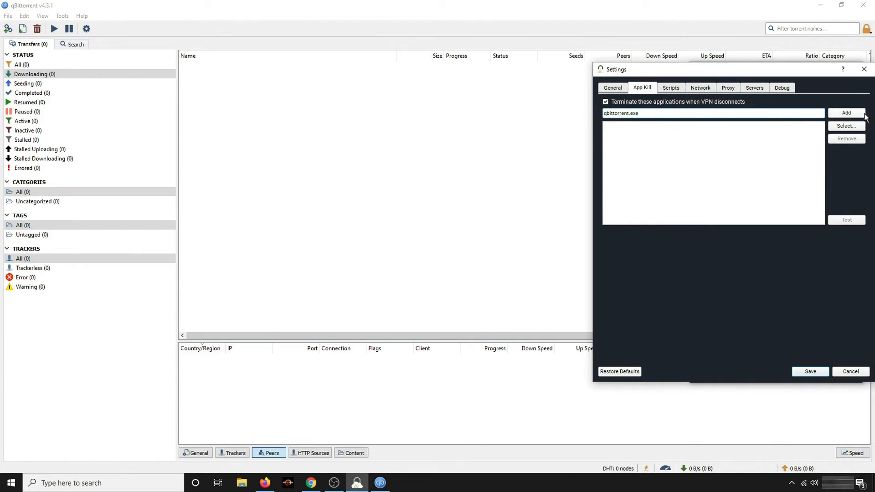
{"action": "left_click", "coordinate": [864, 114]}
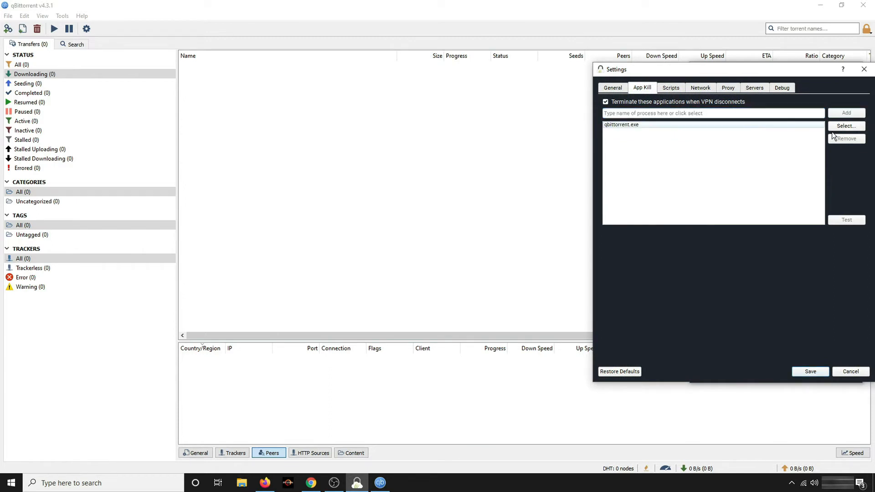
Test App Kill on the qbittorrent.exe entry and save the TorGuard settings.
{"action": "left_click", "coordinate": [635, 126]}
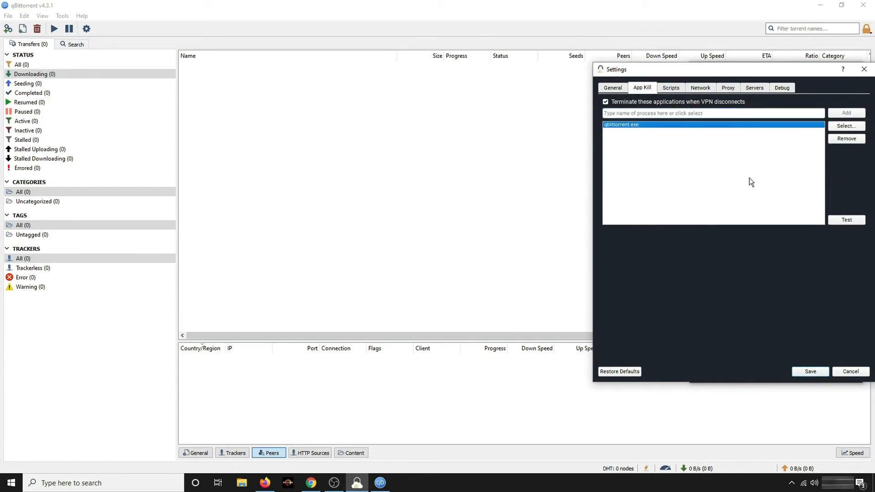
{"action": "left_click", "coordinate": [846, 220]}
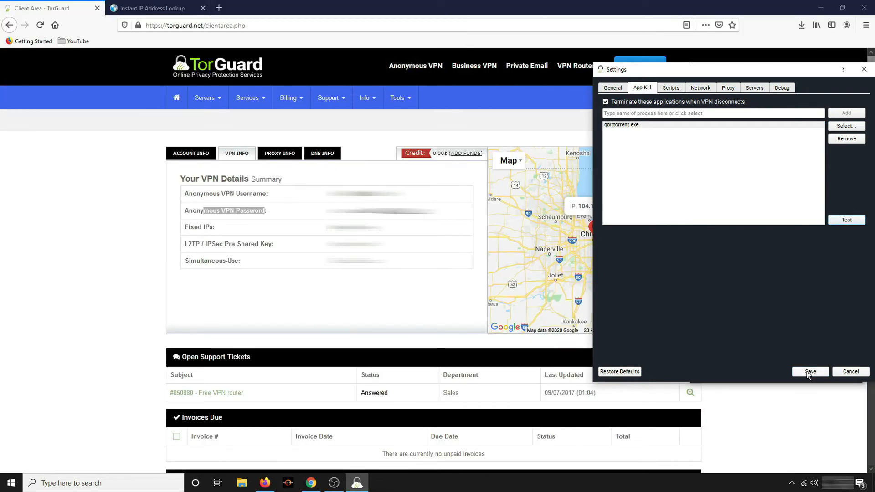
{"action": "left_click", "coordinate": [810, 372]}
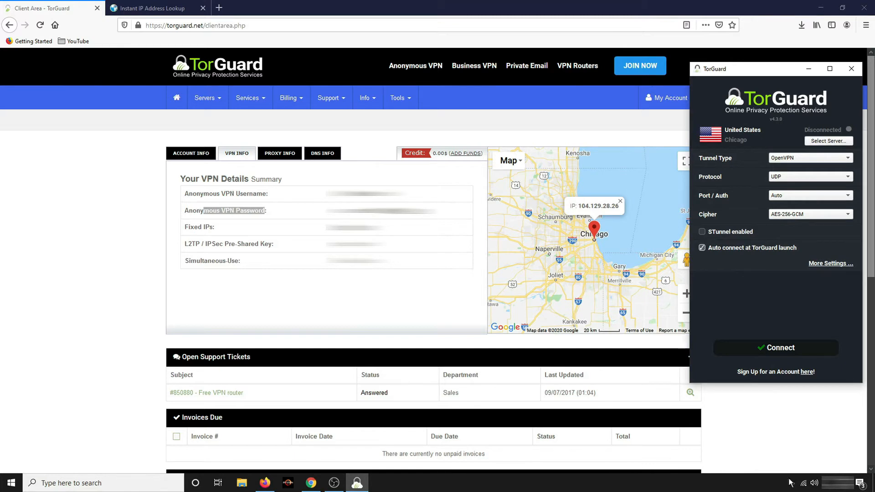
Reconnect the TorGuard VPN and relaunch qBittorrent, checking both windows.
{"action": "left_click", "coordinate": [142, 483]}
{"action": "left_click", "coordinate": [743, 350]}
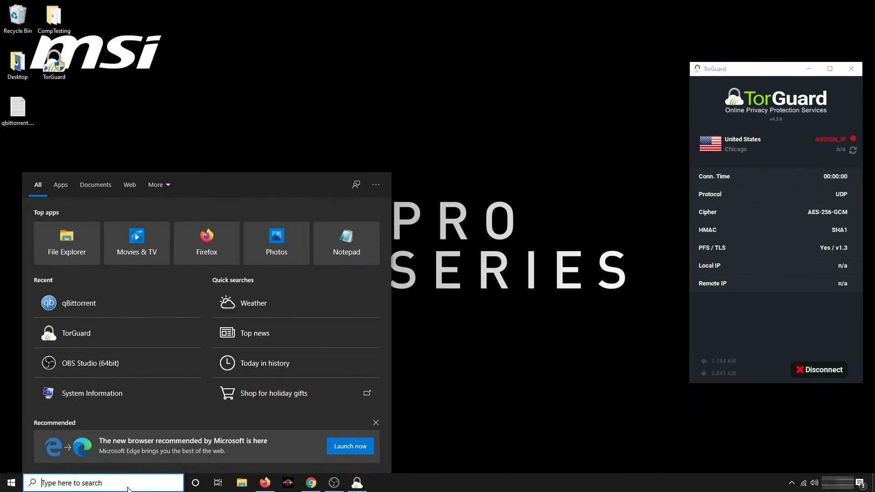
{"action": "type", "text": "qb"}
{"action": "key", "text": "Return"}
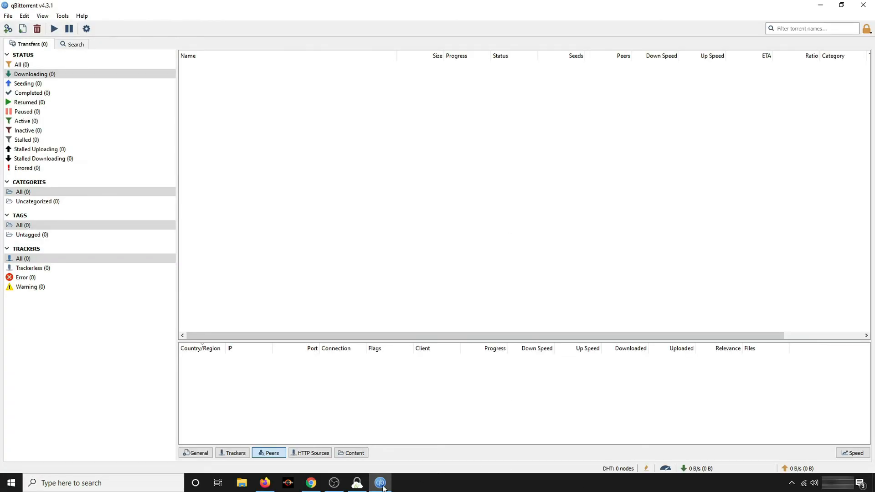
{"action": "left_click", "coordinate": [356, 485]}
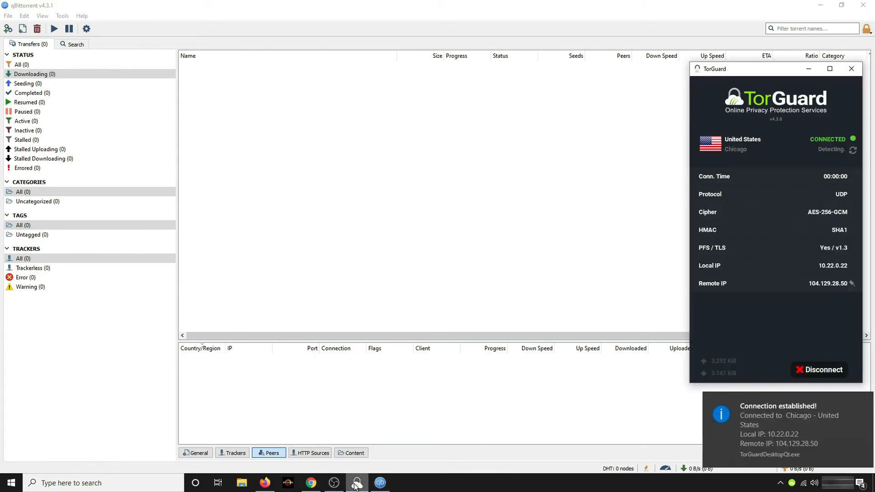
{"action": "left_click", "coordinate": [384, 485]}
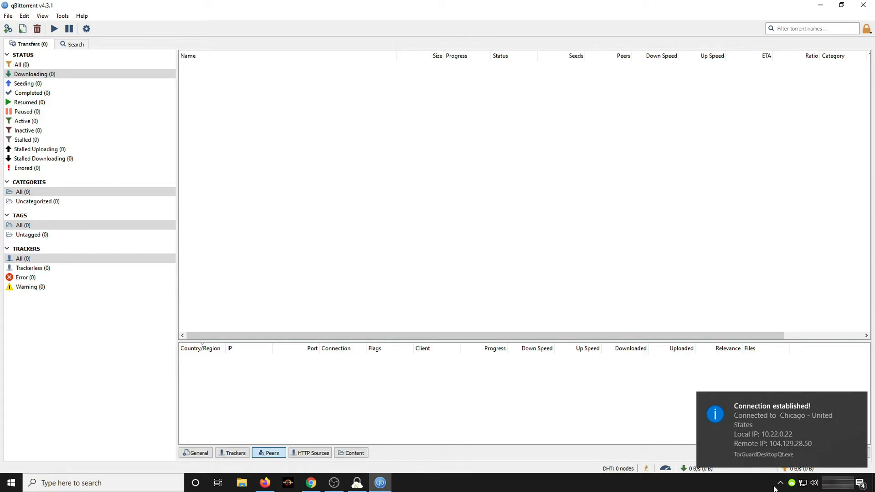
{"action": "left_click", "coordinate": [359, 486]}
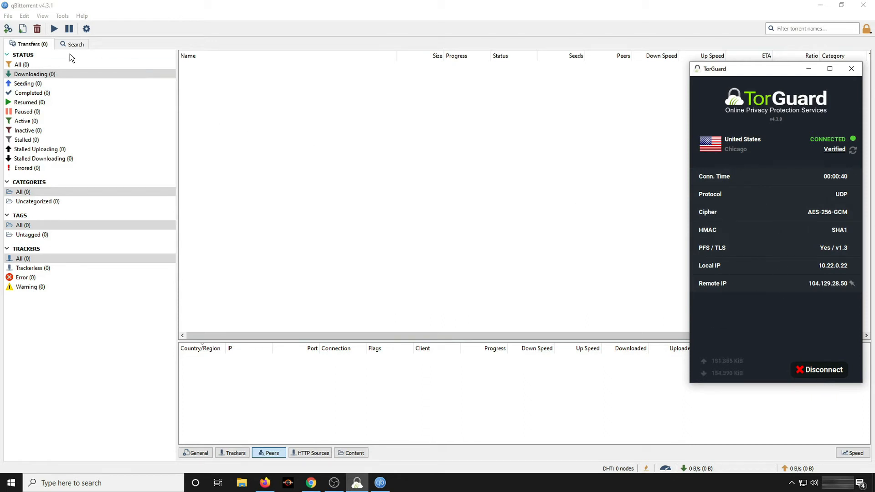
Switch to Firefox and open the Torrent IP Test from the TorGuard client area's tools.
{"action": "mouse_move", "coordinate": [265, 483]}
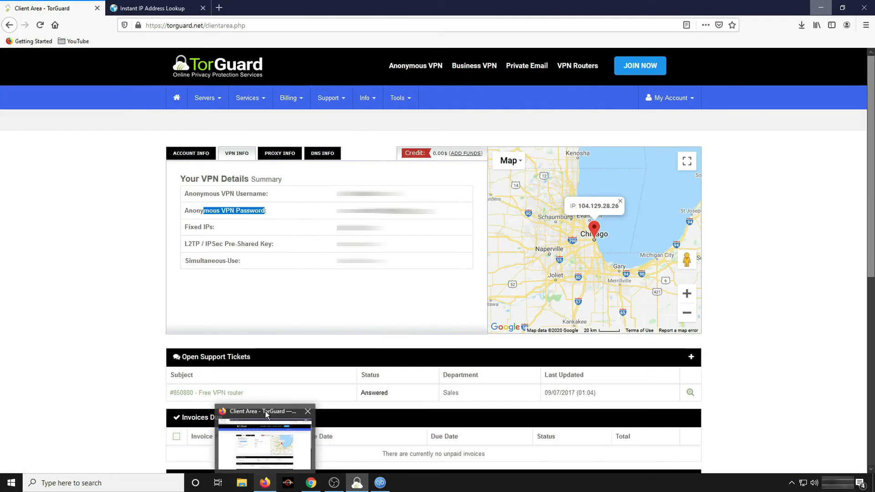
{"action": "left_click", "coordinate": [264, 415]}
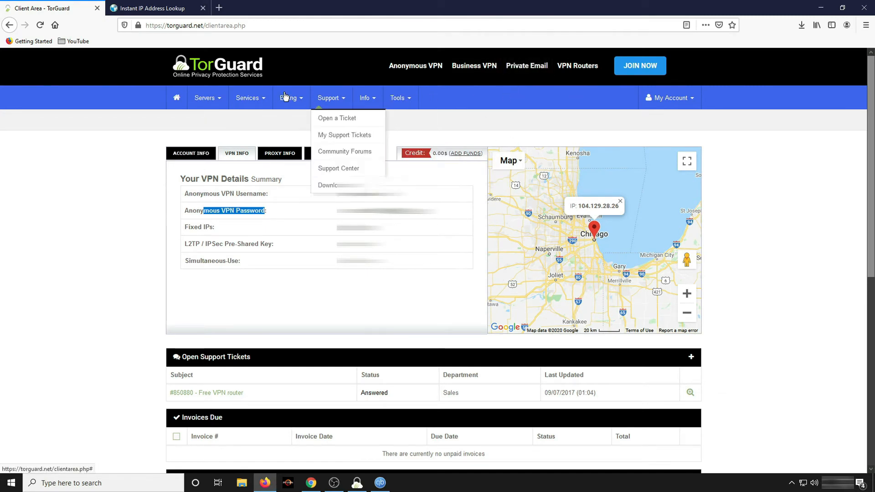
{"action": "mouse_move", "coordinate": [399, 98]}
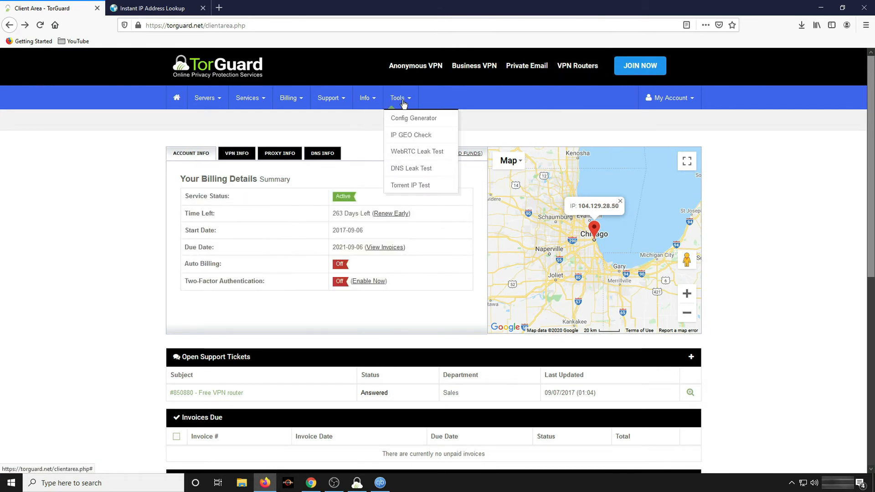
{"action": "mouse_move", "coordinate": [410, 103]}
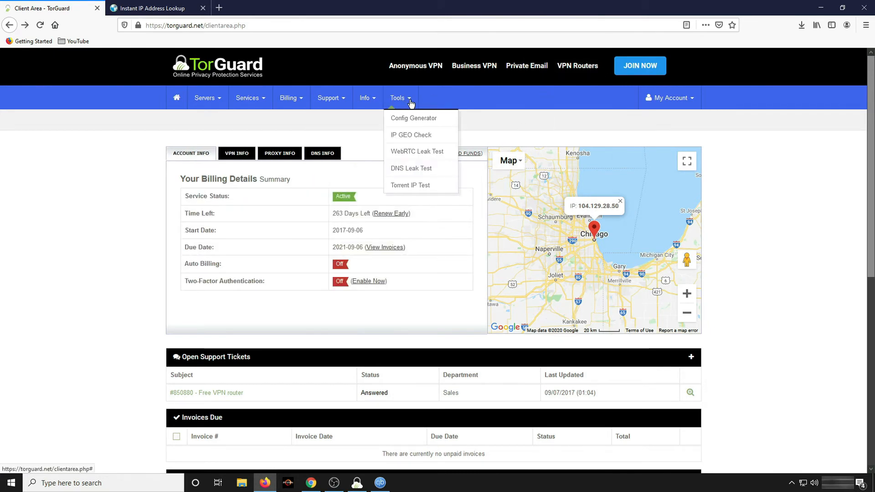
{"action": "left_click", "coordinate": [418, 187]}
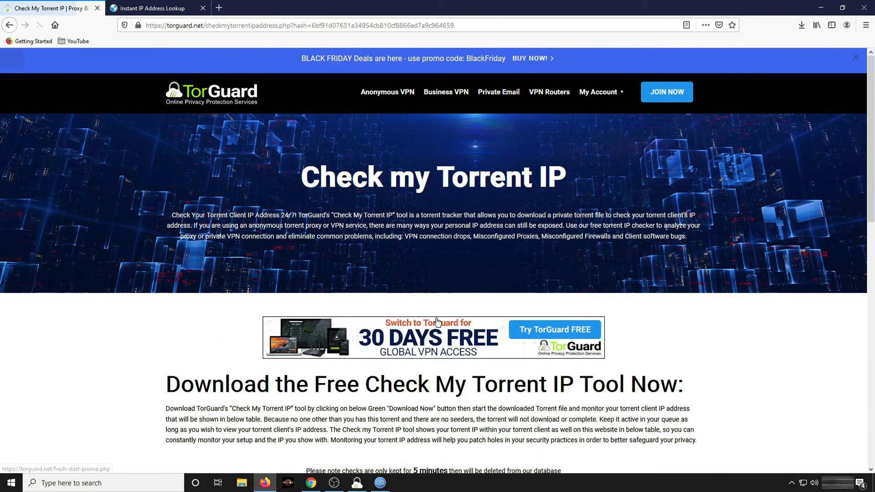
Open the Check My Torrent IP magnet link with qBittorrent and add the checkmyiptorrent Tracking Link torrent.
{"action": "scroll", "coordinate": [387, 300], "scroll_direction": "down", "scroll_amount": 5}
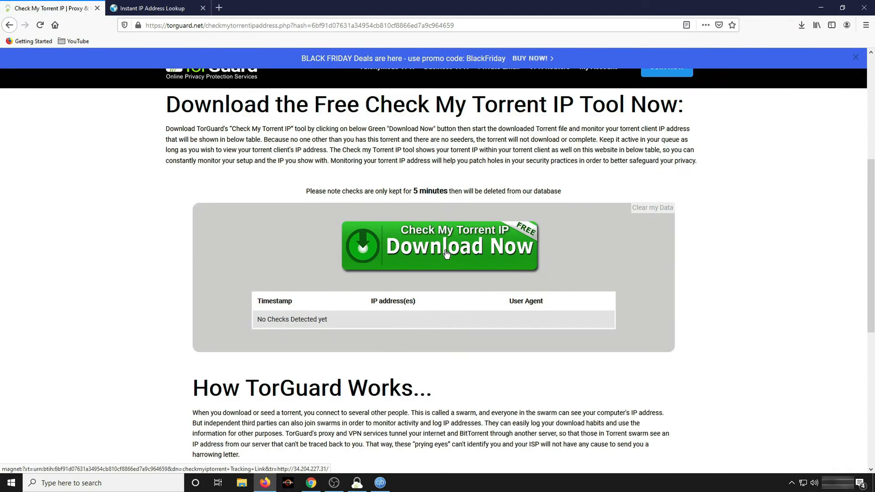
{"action": "left_click", "coordinate": [446, 254]}
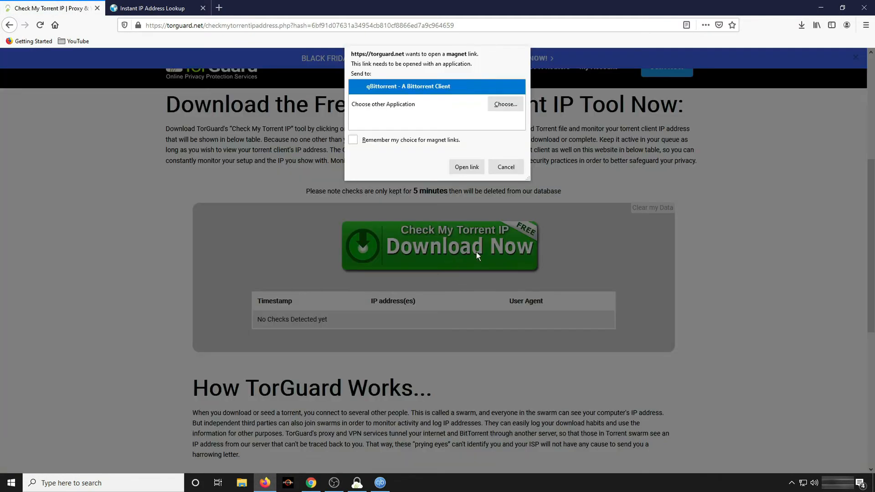
{"action": "left_click", "coordinate": [467, 167]}
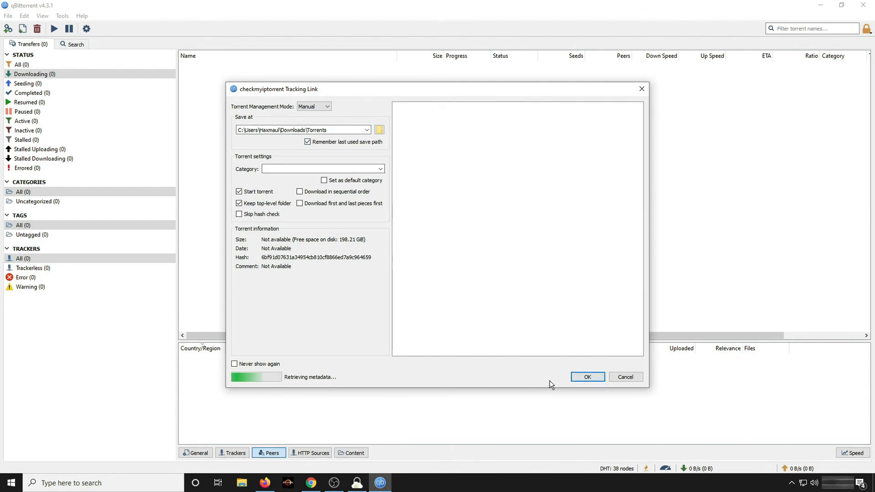
{"action": "left_click", "coordinate": [583, 378]}
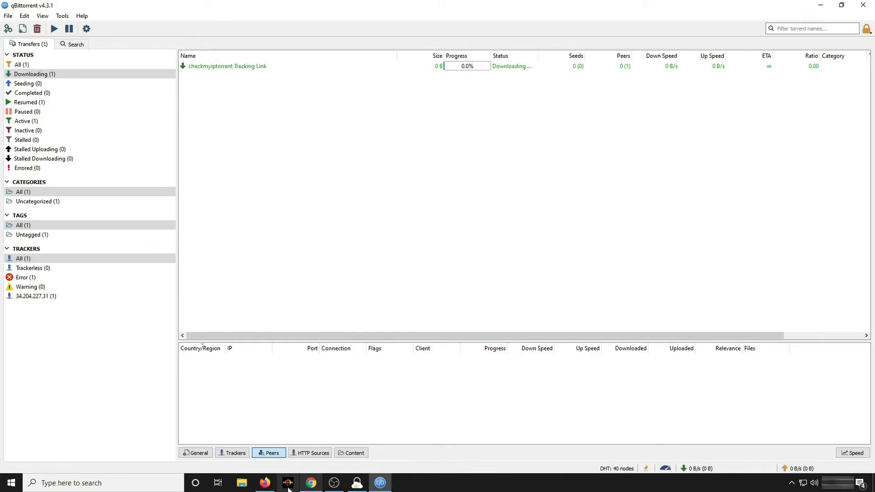
Return to the Check My Torrent IP page in Firefox and highlight the newest detected IP address.
{"action": "left_click", "coordinate": [265, 482]}
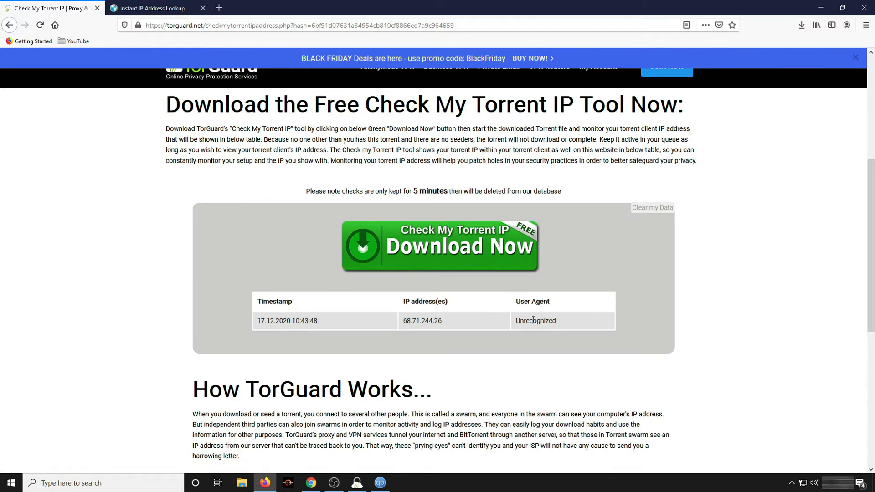
{"action": "double_click", "coordinate": [421, 321]}
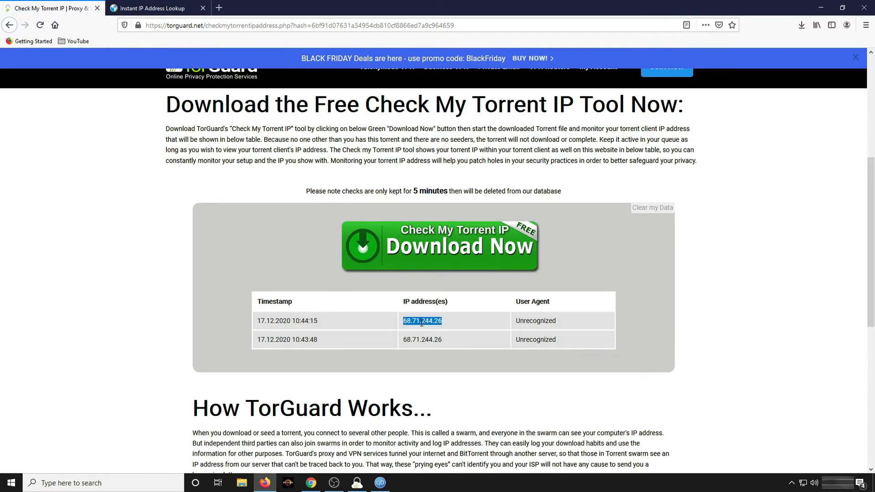
Copy the detected torrent IP 68.71.244.26 and look up its details and geolocation map on WhatIsMyIPAddress.
{"action": "right_click", "coordinate": [421, 322]}
{"action": "left_click", "coordinate": [447, 332]}
{"action": "left_click", "coordinate": [160, 7]}
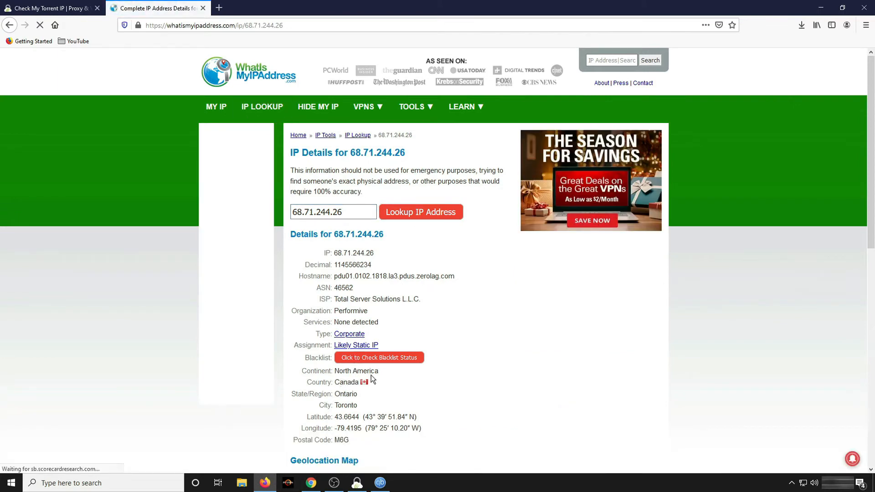
{"action": "scroll", "coordinate": [360, 323], "scroll_direction": "down", "scroll_amount": 2}
{"action": "scroll", "coordinate": [360, 323], "scroll_direction": "down", "scroll_amount": 3}
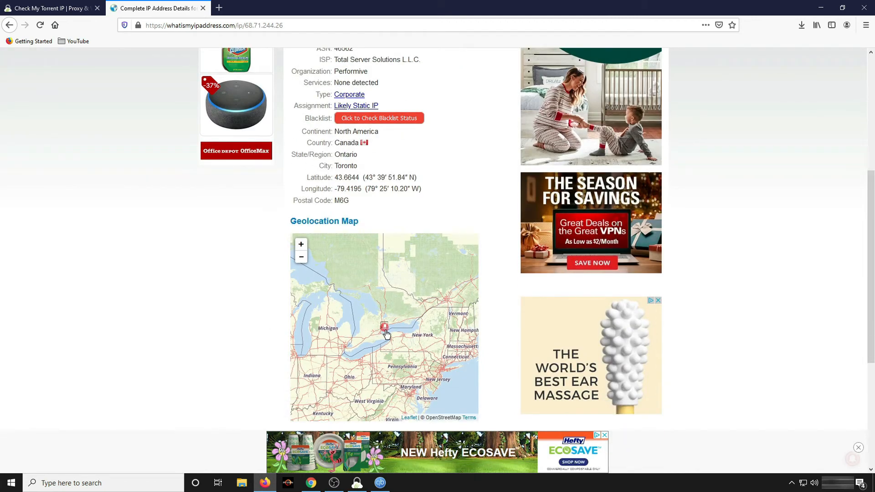
{"action": "scroll", "coordinate": [386, 334], "scroll_direction": "down", "scroll_amount": 3}
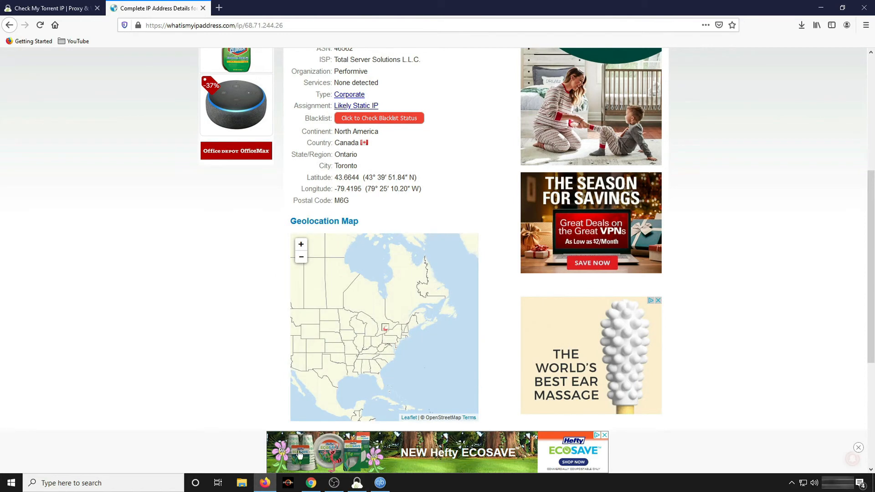
Compare the torrent IP's listed location and geolocation map with the connection details in the TorGuard VPN window.
{"action": "left_click", "coordinate": [357, 483]}
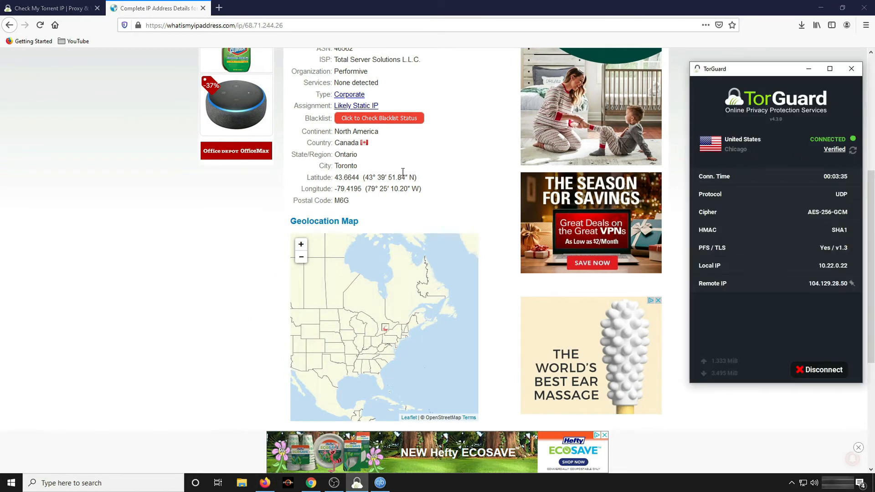
{"action": "left_click", "coordinate": [478, 120]}
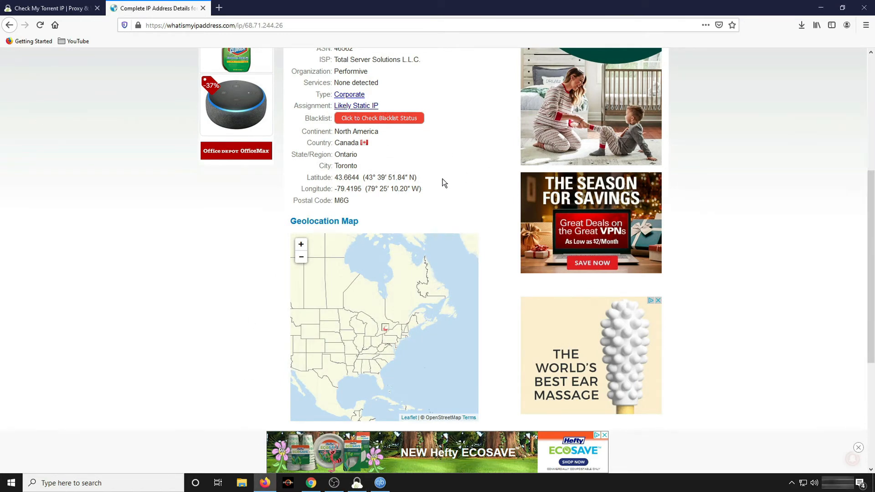
{"action": "scroll", "coordinate": [442, 182], "scroll_direction": "up", "scroll_amount": 4}
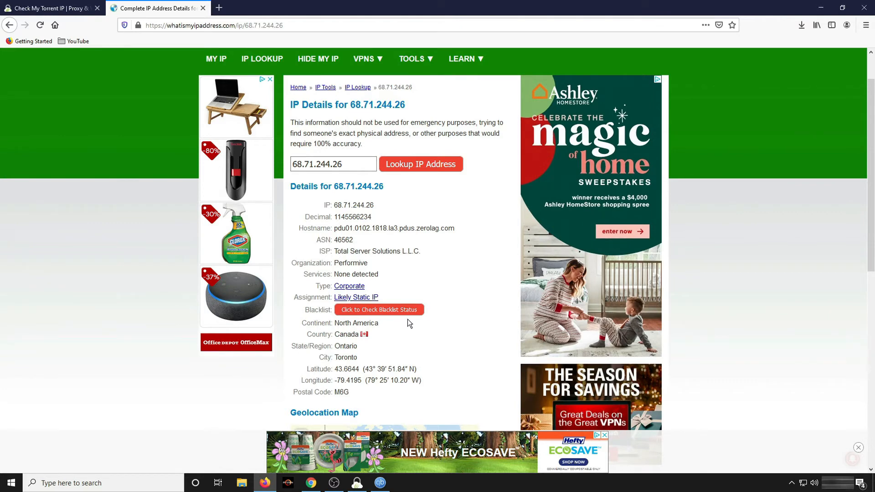
{"action": "left_click", "coordinate": [357, 482]}
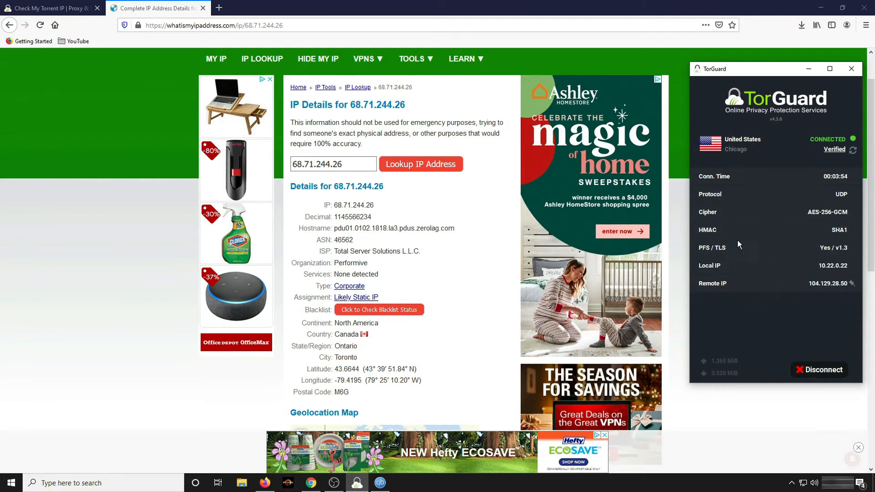
{"action": "left_click", "coordinate": [372, 252]}
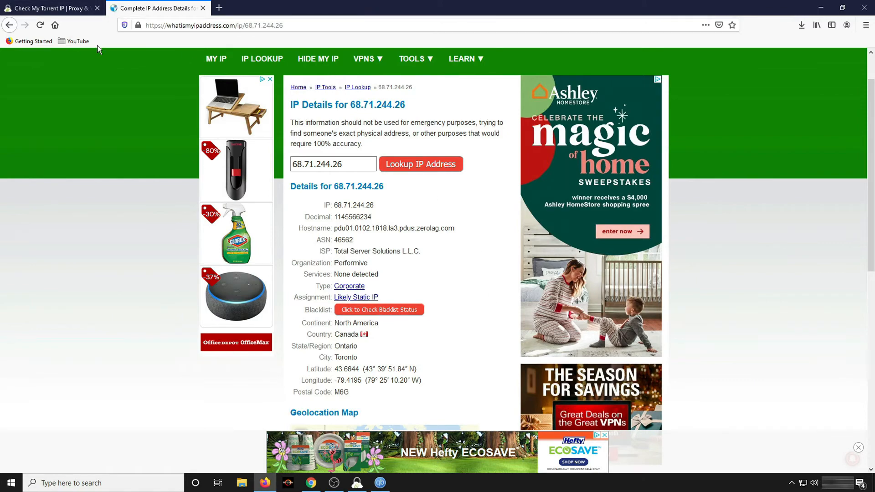
{"action": "scroll", "coordinate": [364, 316], "scroll_direction": "down", "scroll_amount": 10}
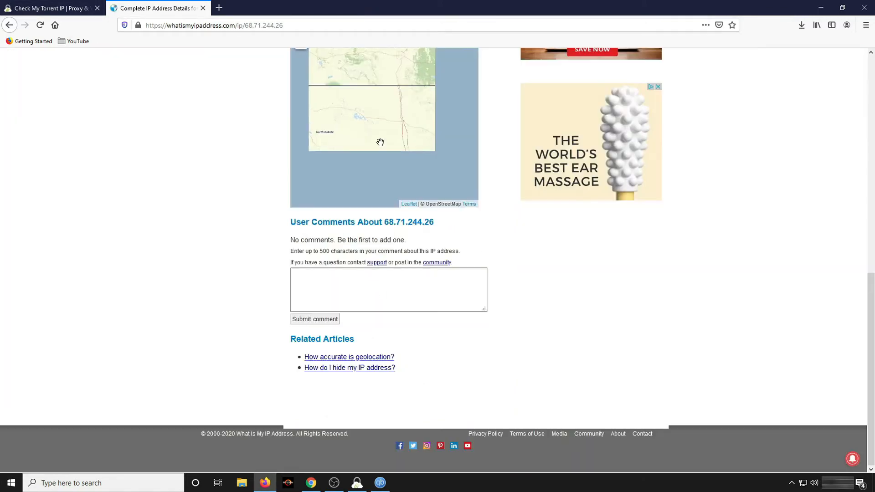
{"action": "scroll", "coordinate": [253, 163], "scroll_direction": "up", "scroll_amount": 7}
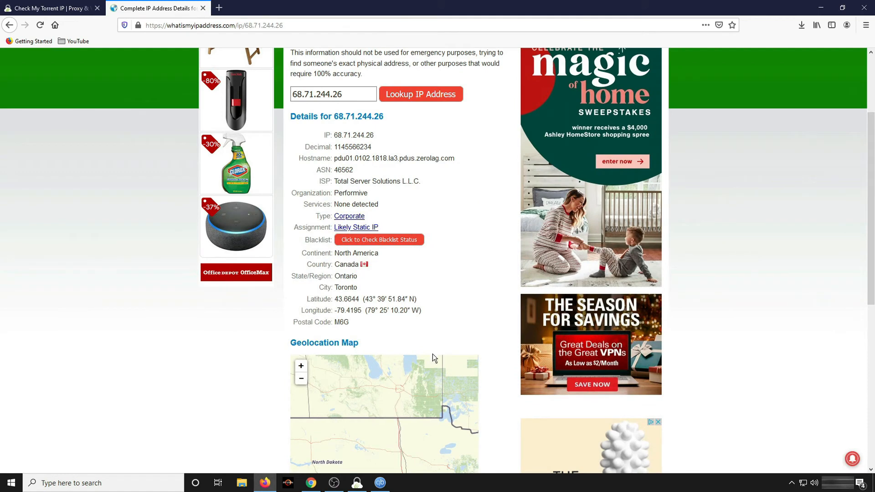
{"action": "scroll", "coordinate": [395, 414], "scroll_direction": "down", "scroll_amount": 2}
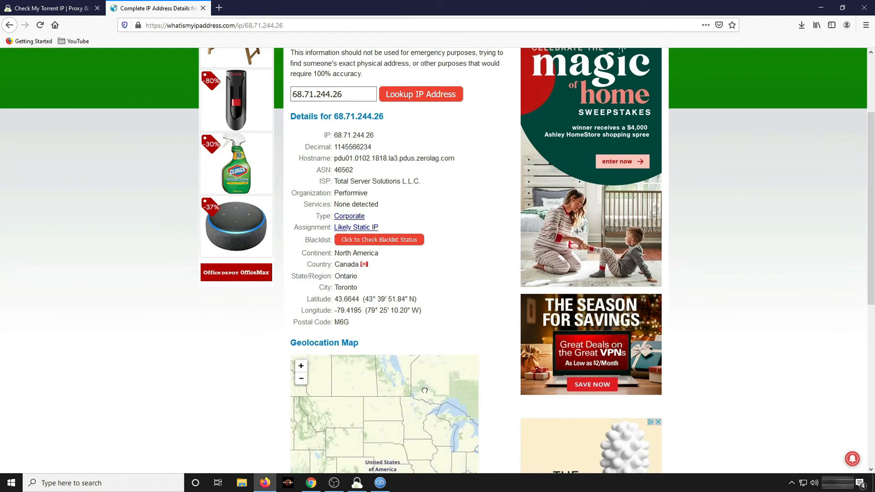
{"action": "scroll", "coordinate": [424, 390], "scroll_direction": "up", "scroll_amount": 2}
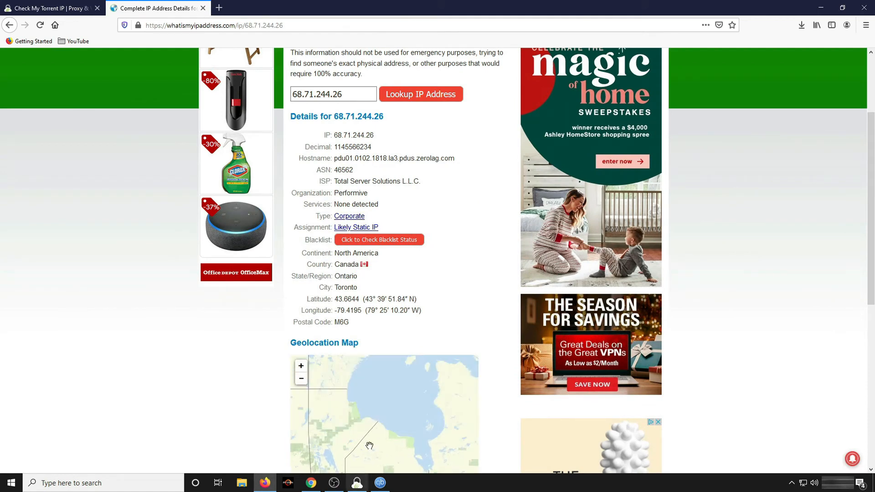
Return to the TorGuard client area and open the DNS Leak Test to view its results table.
{"action": "left_click", "coordinate": [32, 9]}
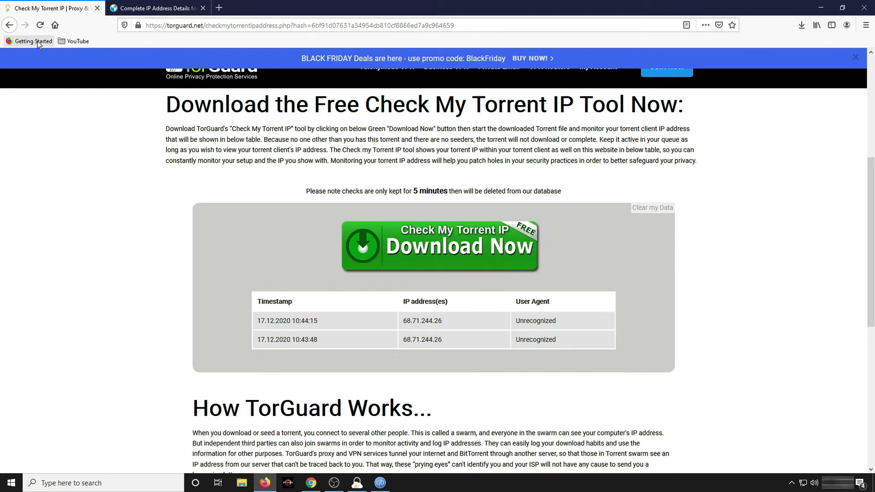
{"action": "left_click", "coordinate": [8, 25]}
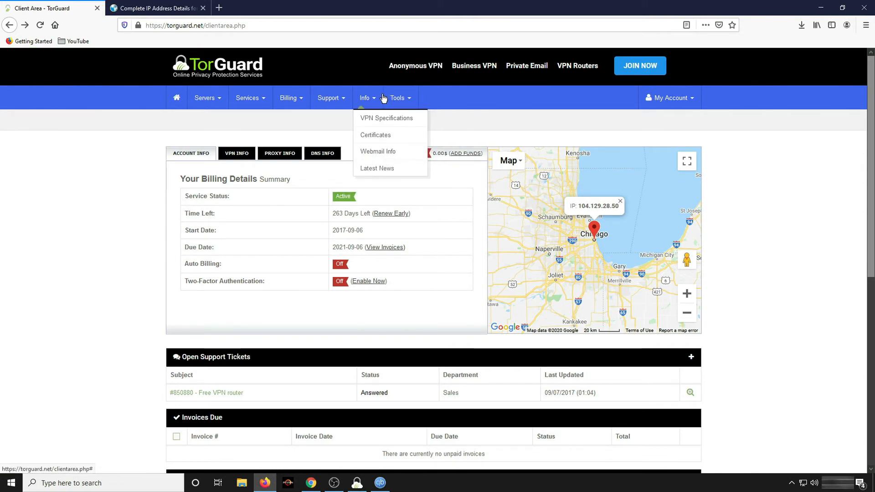
{"action": "mouse_move", "coordinate": [415, 106]}
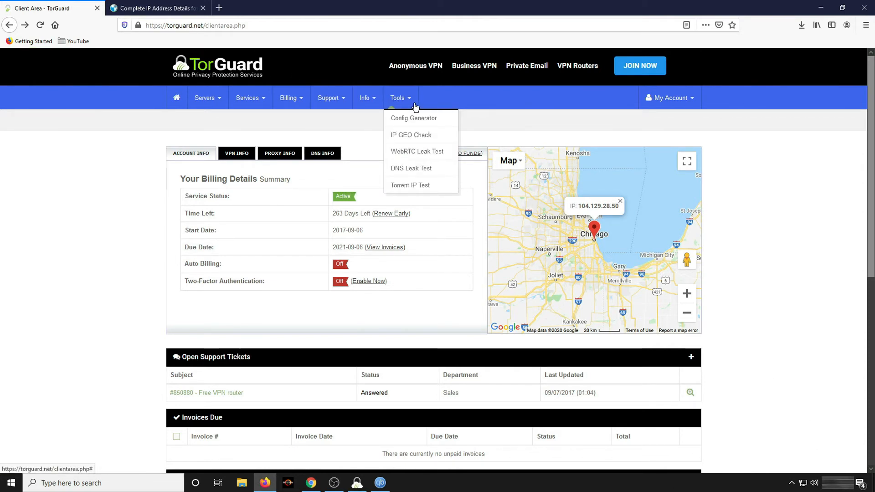
{"action": "left_click", "coordinate": [419, 168]}
{"action": "scroll", "coordinate": [252, 233], "scroll_direction": "down", "scroll_amount": 5}
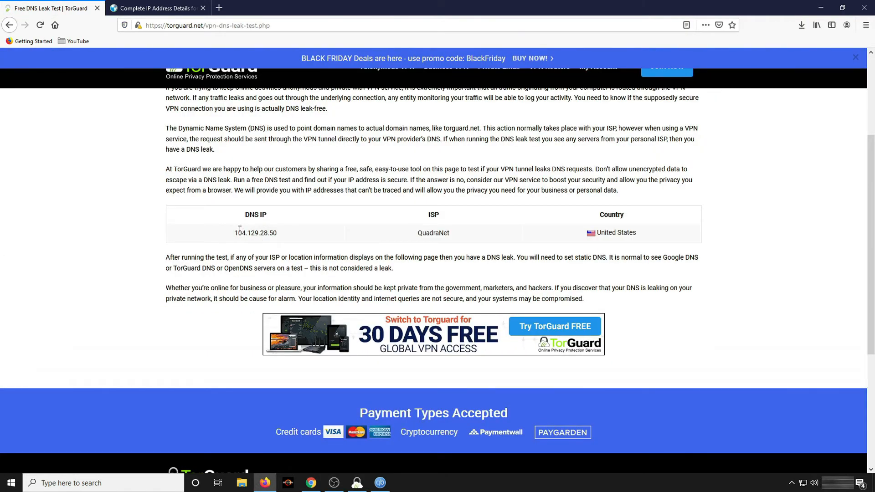
Copy the DNS IP 104.129.28.50 from the leak test results and look it up on WhatIsMyIPAddress.
{"action": "left_click_drag", "start_coordinate": [278, 233], "coordinate": [210, 228]}
{"action": "right_click", "coordinate": [267, 235]}
{"action": "left_click", "coordinate": [276, 243]}
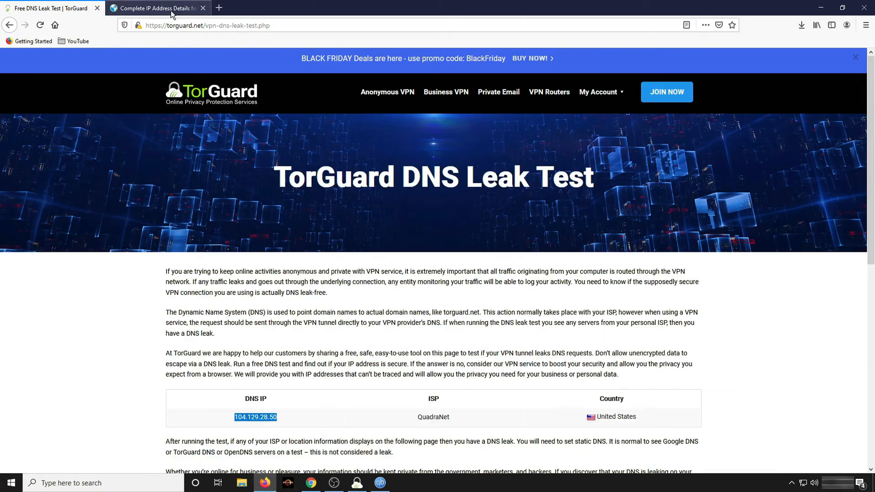
{"action": "scroll", "coordinate": [276, 308], "scroll_direction": "up", "scroll_amount": 5}
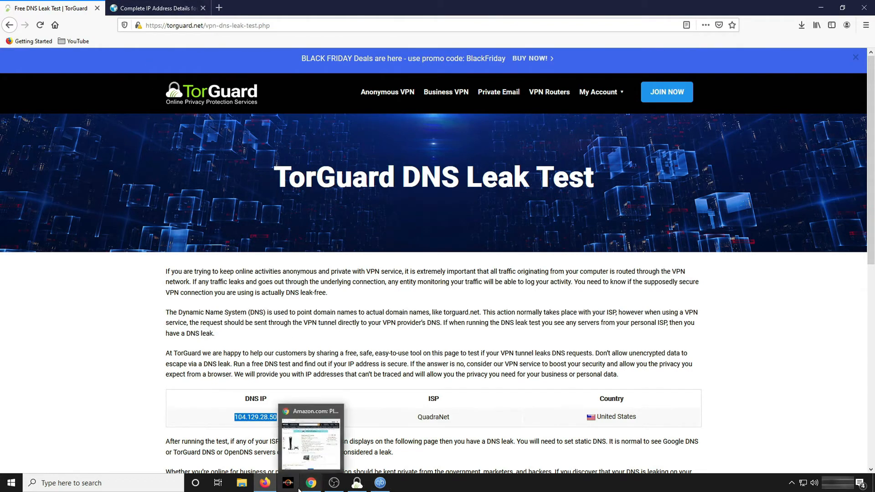
{"action": "left_click", "coordinate": [157, 8]}
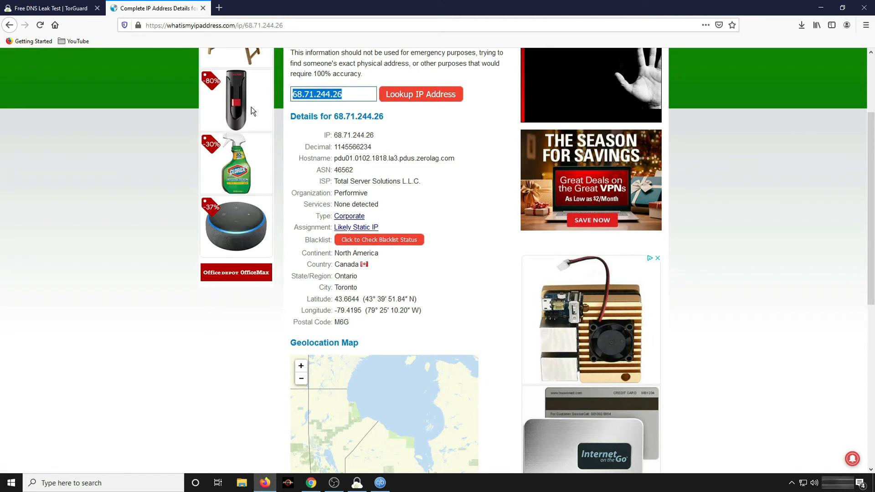
{"action": "key", "text": "ctrl+v"}
{"action": "key", "text": "Return"}
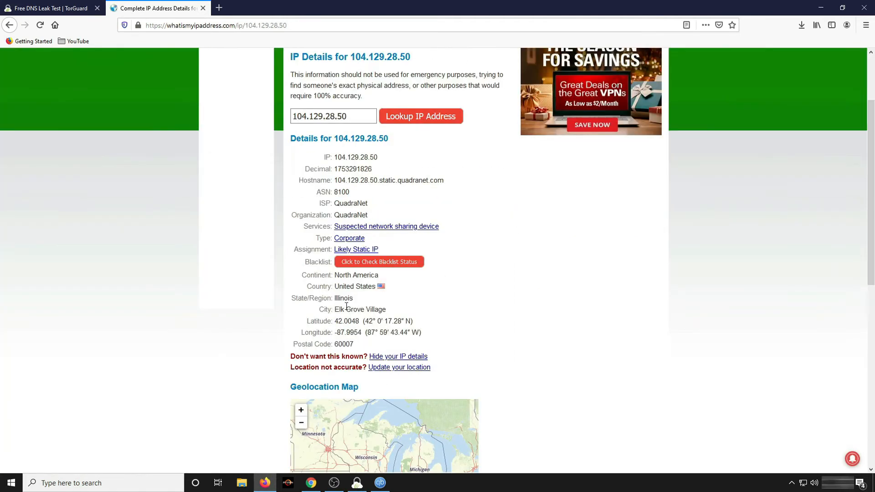
Examine the DNS IP's ISP, country and city details and the area marked on its geolocation map.
{"action": "scroll", "coordinate": [364, 310], "scroll_direction": "down", "scroll_amount": 3}
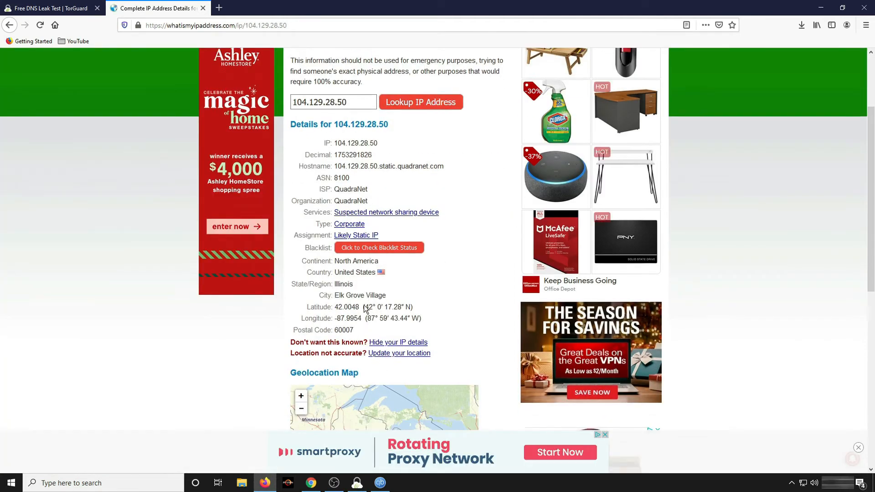
{"action": "scroll", "coordinate": [386, 351], "scroll_direction": "up", "scroll_amount": 3}
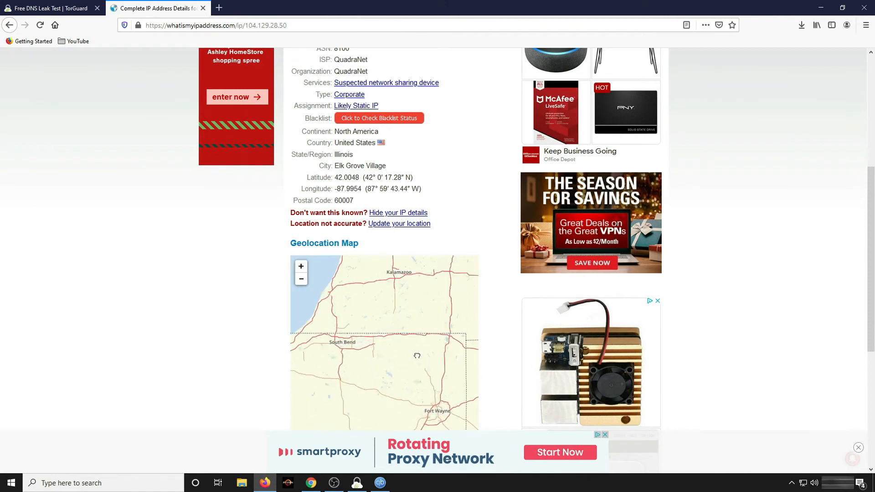
{"action": "left_click_drag", "start_coordinate": [387, 350], "coordinate": [410, 326]}
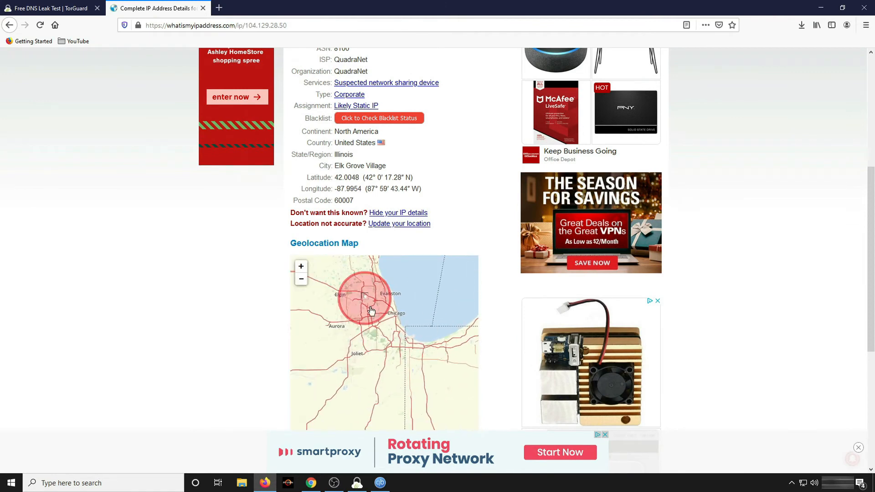
{"action": "scroll", "coordinate": [370, 311], "scroll_direction": "up", "scroll_amount": 1}
{"action": "left_click_drag", "start_coordinate": [448, 289], "coordinate": [430, 361]}
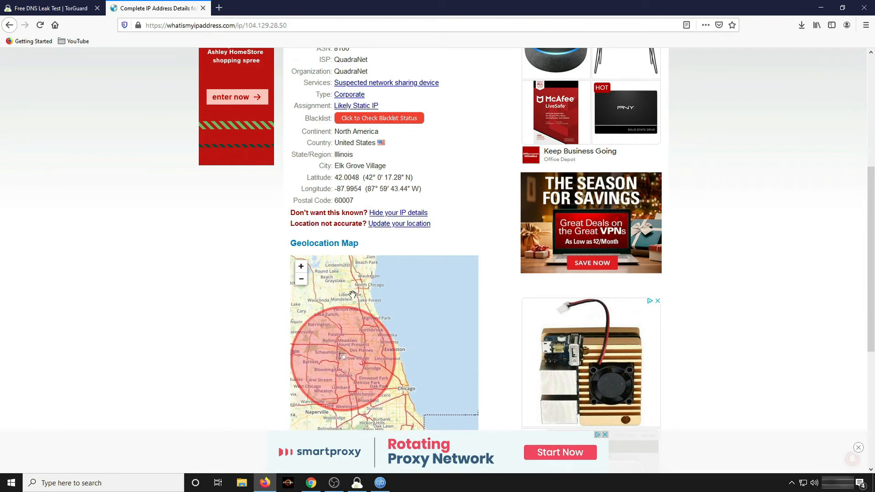
{"action": "left_click_drag", "start_coordinate": [378, 288], "coordinate": [473, 297]}
{"action": "left_click_drag", "start_coordinate": [476, 385], "coordinate": [445, 322]}
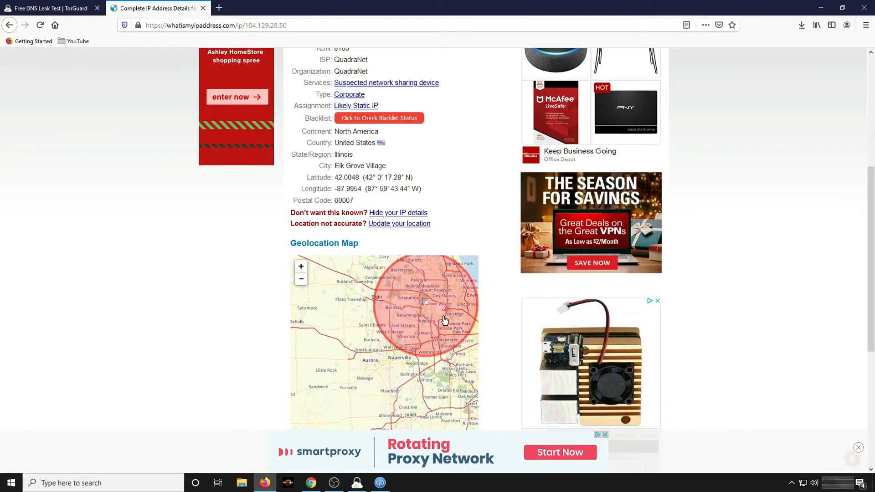
{"action": "scroll", "coordinate": [446, 322], "scroll_direction": "down", "scroll_amount": 2}
{"action": "left_click_drag", "start_coordinate": [463, 277], "coordinate": [421, 295]}
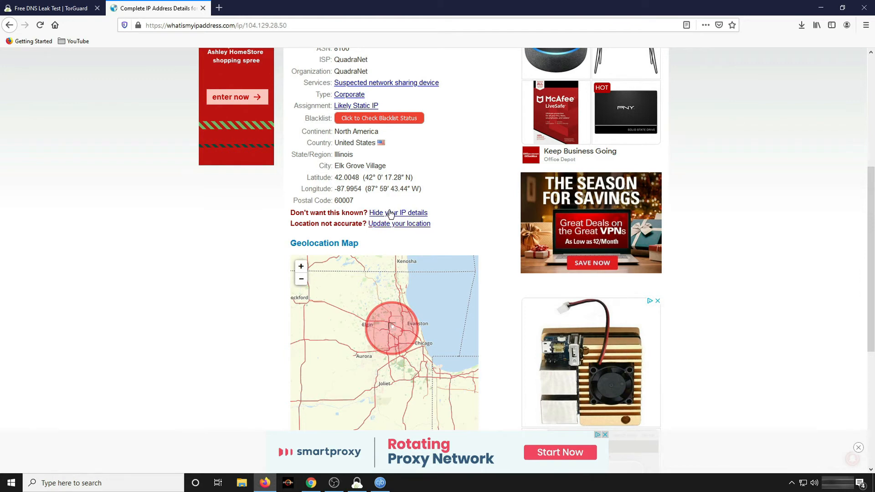
{"action": "scroll", "coordinate": [363, 200], "scroll_direction": "up", "scroll_amount": 3}
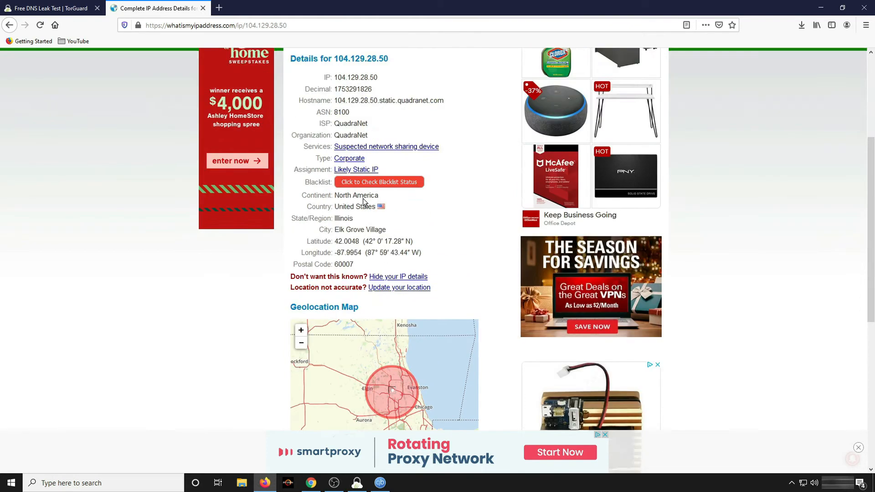
{"action": "scroll", "coordinate": [363, 198], "scroll_direction": "up", "scroll_amount": 3}
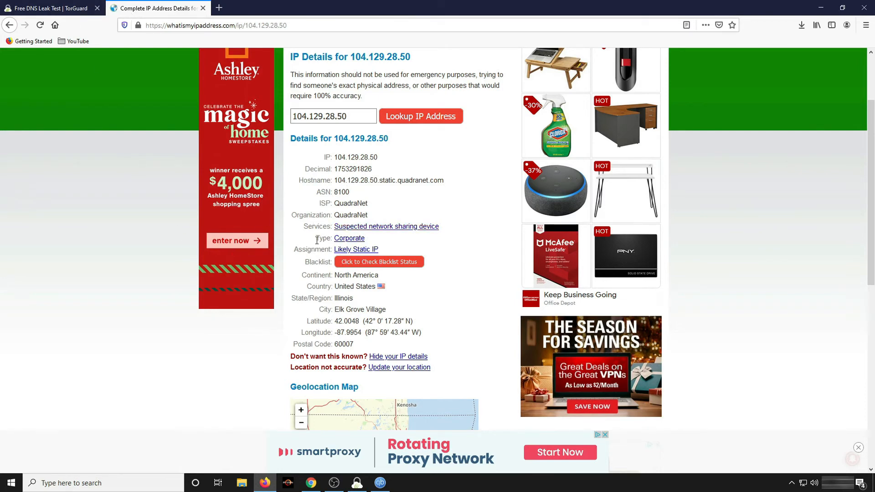
Run the WebRTC Leak Test from the TorGuard client area and compare its IP address with the WhatIsMyIPAddress details.
{"action": "left_click", "coordinate": [62, 7]}
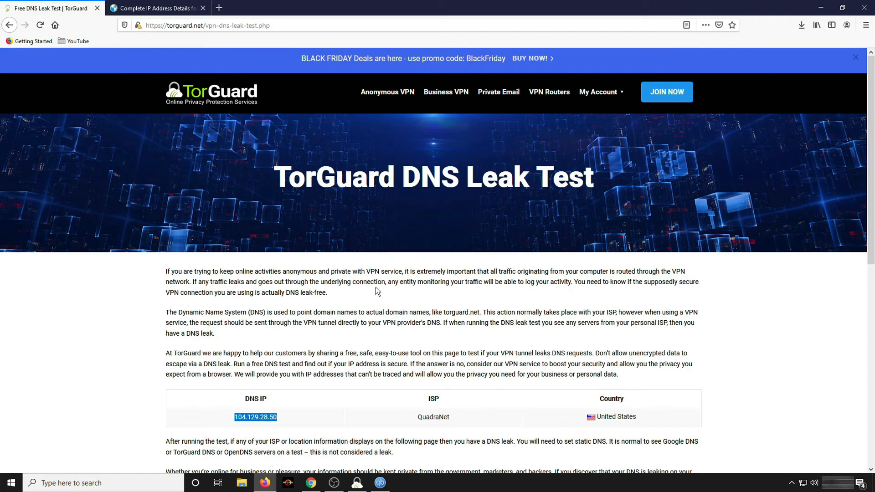
{"action": "left_click", "coordinate": [9, 25]}
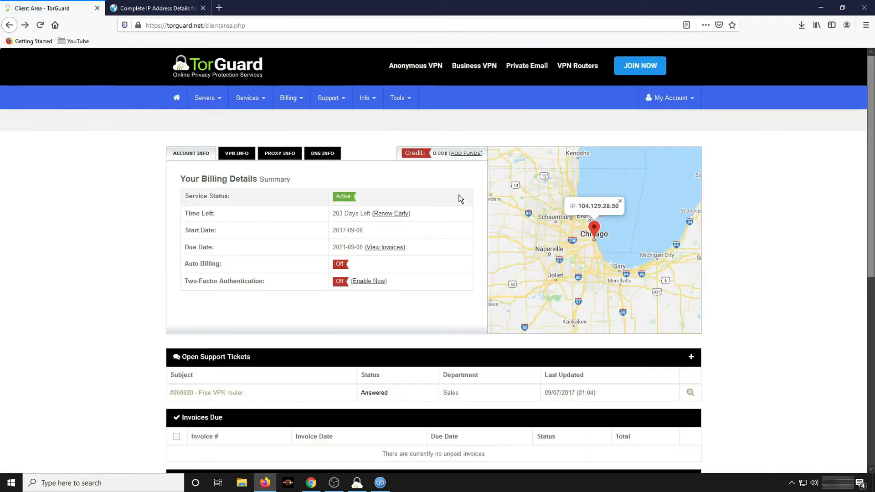
{"action": "left_click", "coordinate": [330, 98]}
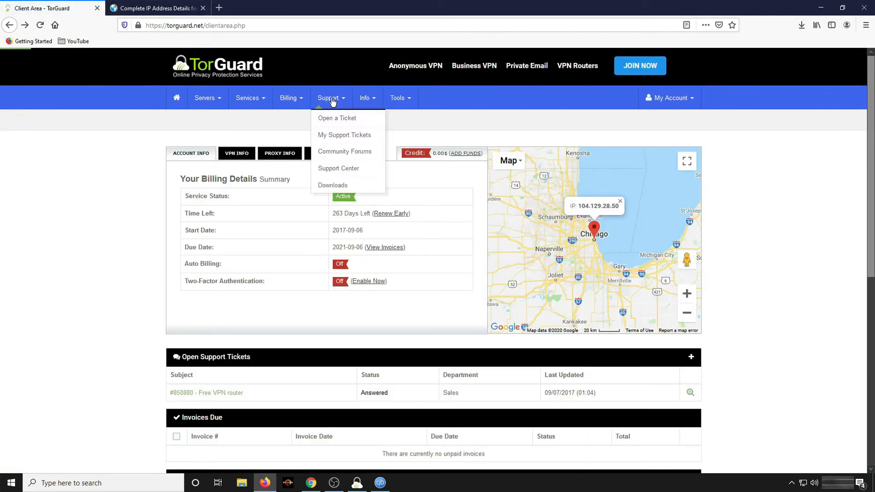
{"action": "mouse_move", "coordinate": [407, 100]}
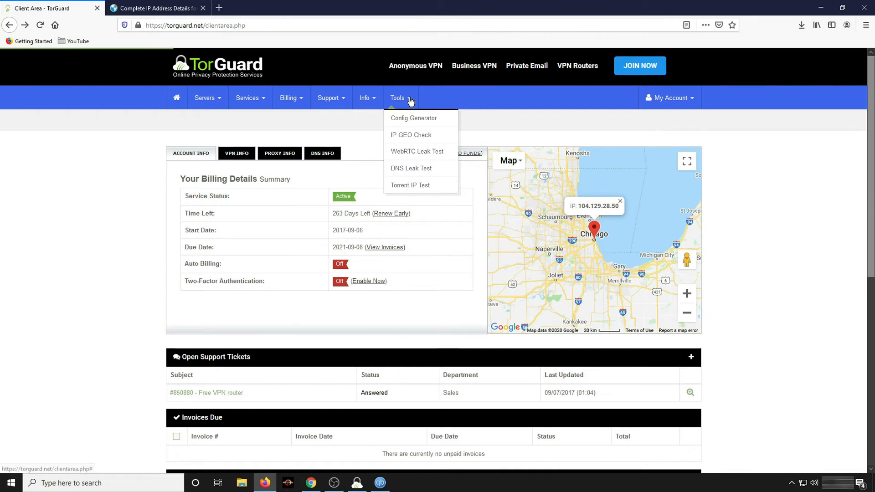
{"action": "left_click", "coordinate": [439, 153]}
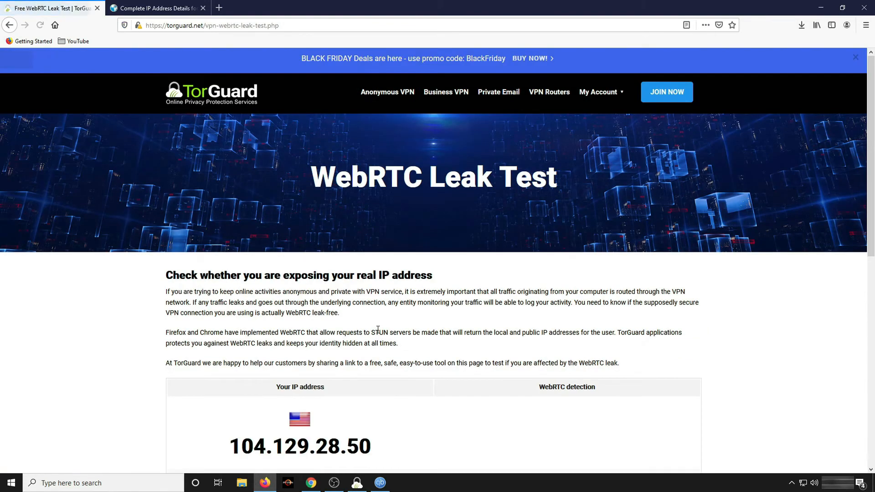
{"action": "scroll", "coordinate": [354, 237], "scroll_direction": "down", "scroll_amount": 6}
{"action": "scroll", "coordinate": [329, 236], "scroll_direction": "up", "scroll_amount": 3}
{"action": "scroll", "coordinate": [329, 236], "scroll_direction": "up", "scroll_amount": 1}
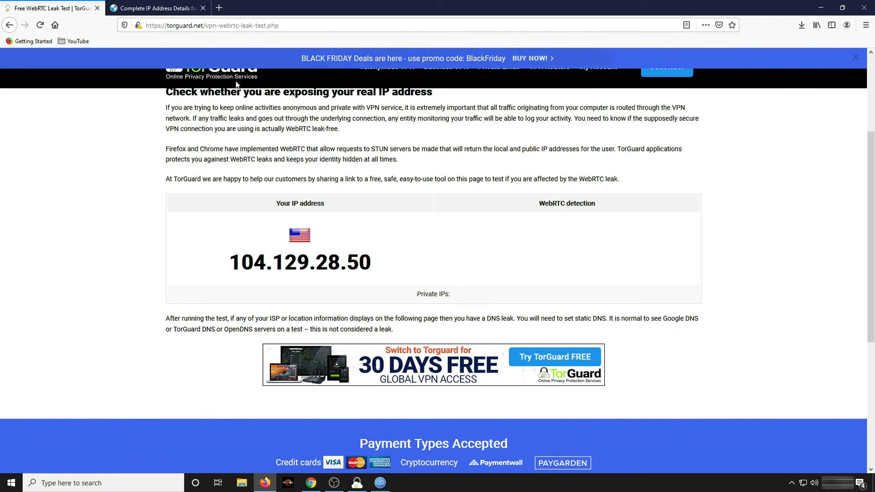
{"action": "left_click", "coordinate": [175, 8]}
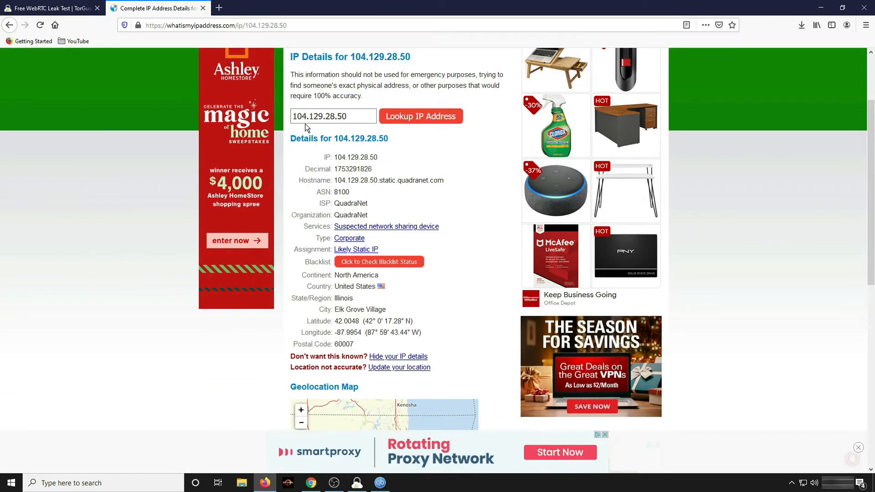
Run the IP GEO Check from the TorGuard client area and review the current IP info and each provider's geolocation data.
{"action": "left_click", "coordinate": [73, 9]}
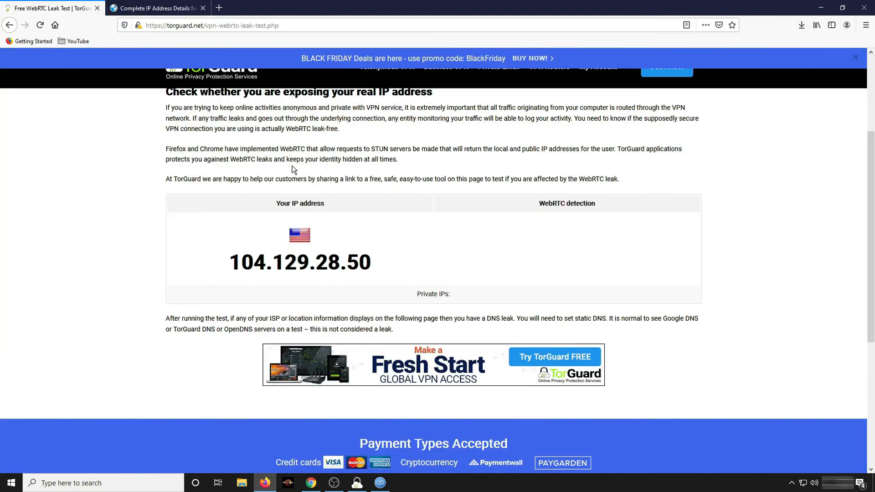
{"action": "scroll", "coordinate": [221, 160], "scroll_direction": "up", "scroll_amount": 3}
{"action": "left_click", "coordinate": [9, 26]}
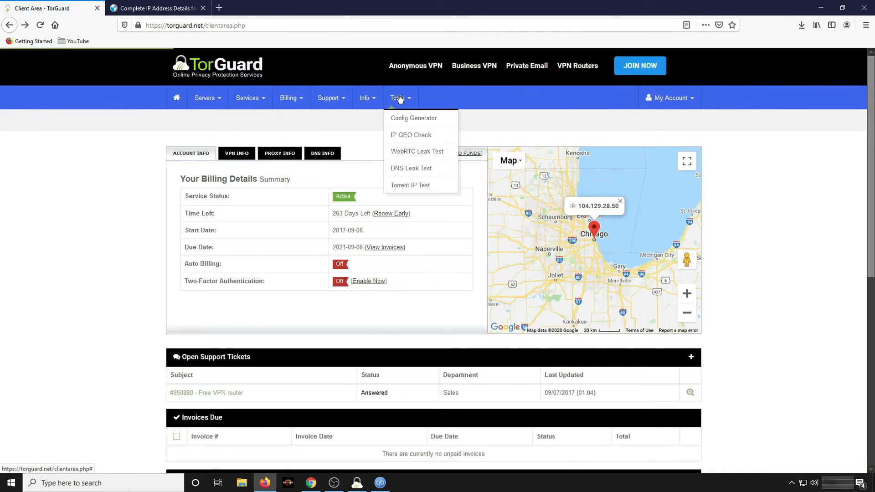
{"action": "left_click", "coordinate": [412, 136]}
{"action": "scroll", "coordinate": [433, 191], "scroll_direction": "down", "scroll_amount": 3}
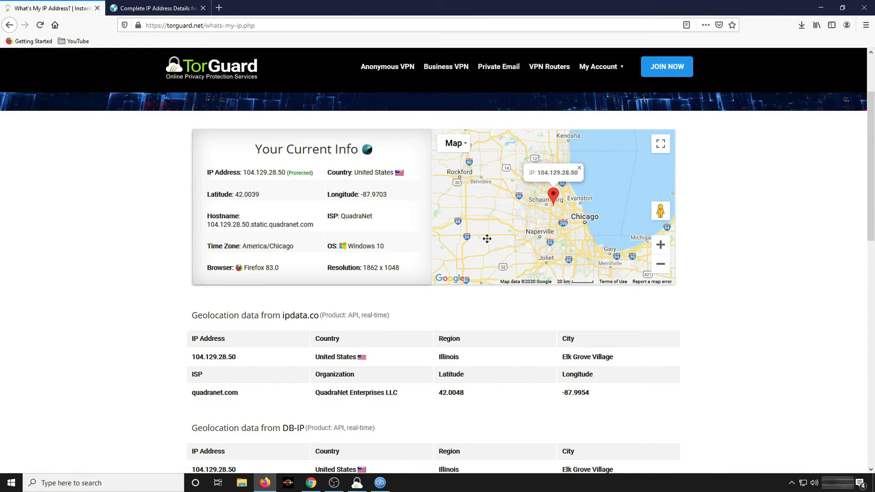
{"action": "scroll", "coordinate": [486, 239], "scroll_direction": "down", "scroll_amount": 7}
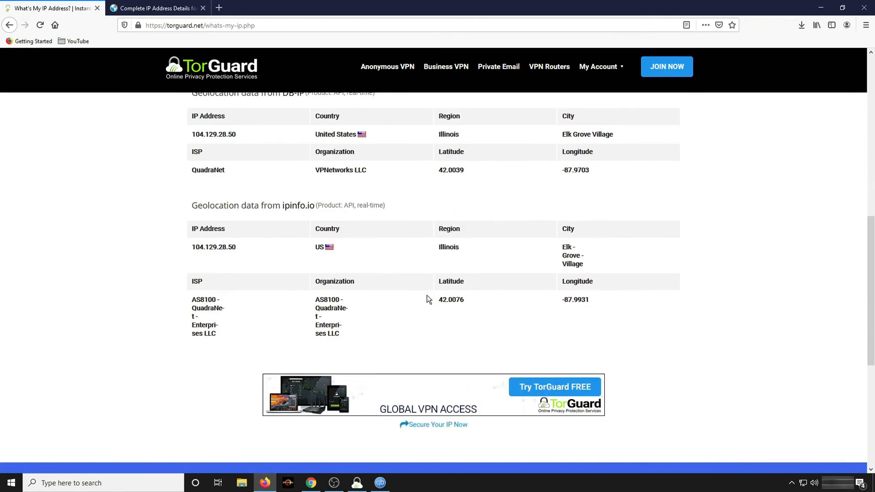
{"action": "scroll", "coordinate": [428, 299], "scroll_direction": "up", "scroll_amount": 10}
{"action": "scroll", "coordinate": [456, 277], "scroll_direction": "down", "scroll_amount": 4}
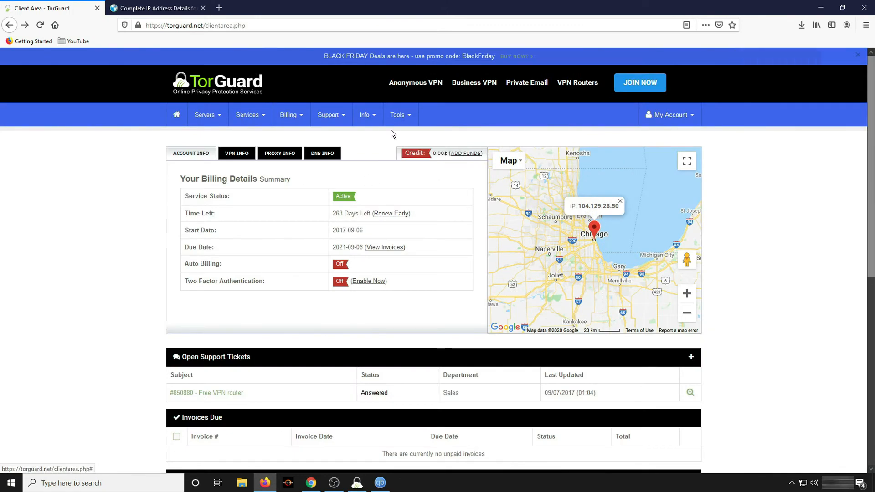
{"action": "scroll", "coordinate": [120, 205], "scroll_direction": "down", "scroll_amount": 7}
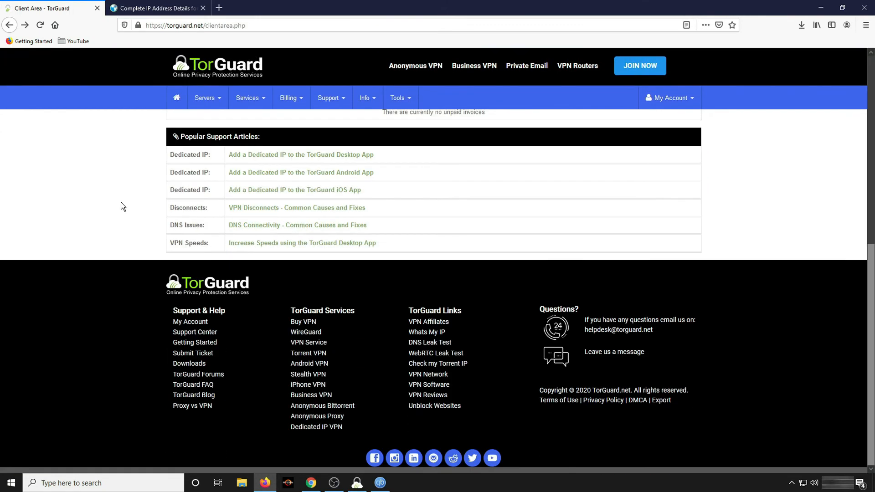
{"action": "scroll", "coordinate": [122, 206], "scroll_direction": "up", "scroll_amount": 6}
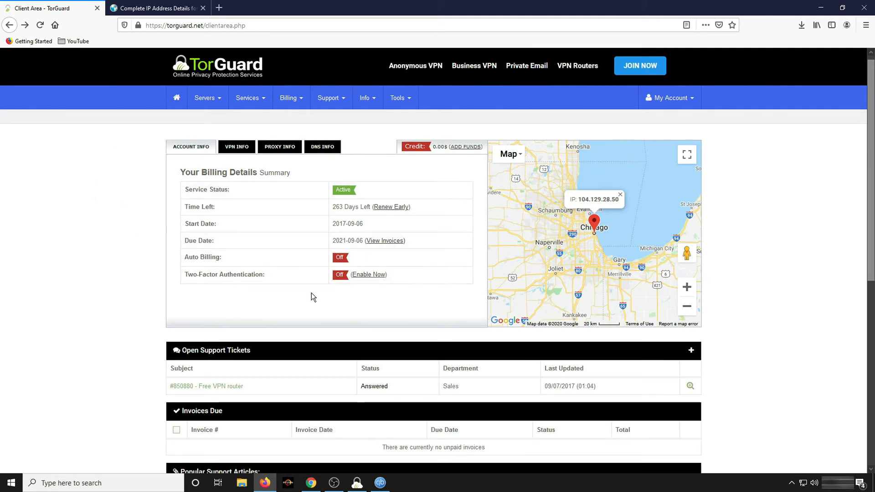
{"action": "mouse_move", "coordinate": [221, 89]}
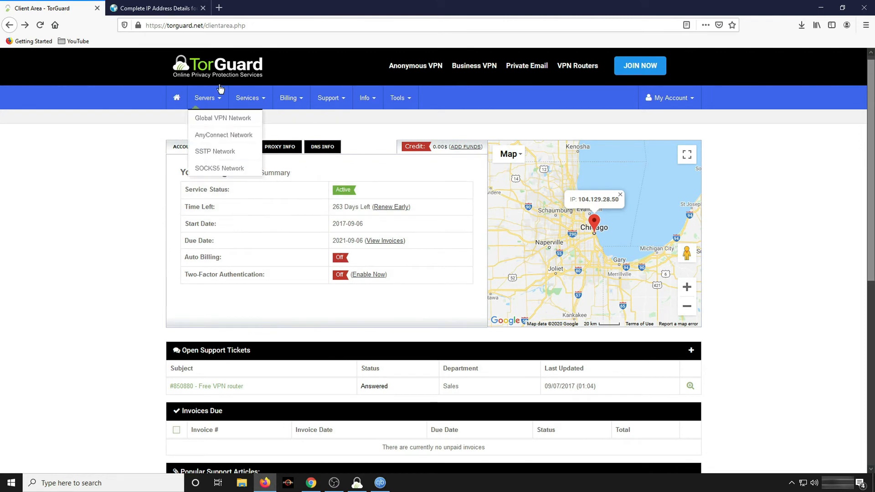
Review the connection details in the TorGuard app, switch to qBittorrent and review the proxy server settings in its Connection options.
{"action": "left_click", "coordinate": [357, 483]}
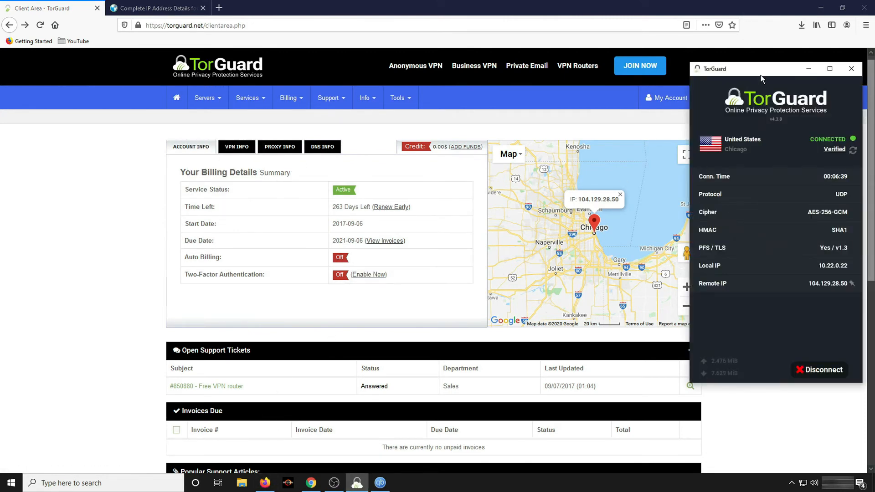
{"action": "left_click", "coordinate": [380, 483]}
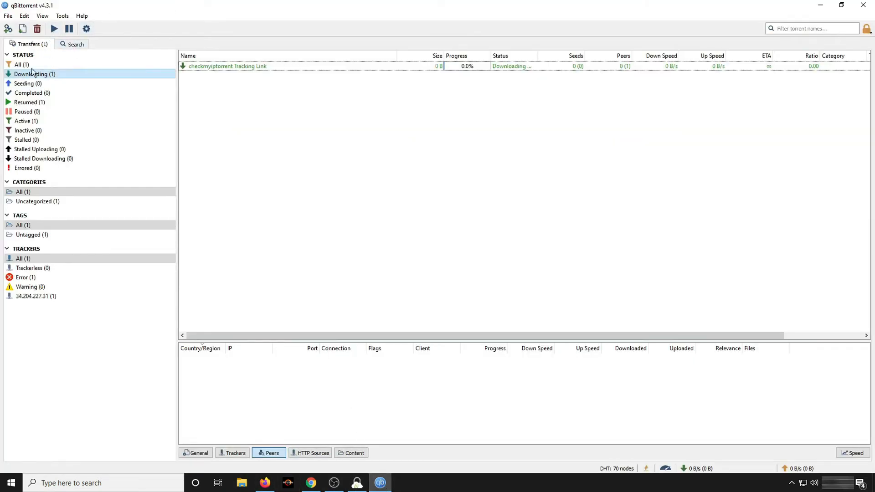
{"action": "left_click", "coordinate": [86, 28]}
{"action": "left_click", "coordinate": [287, 178]}
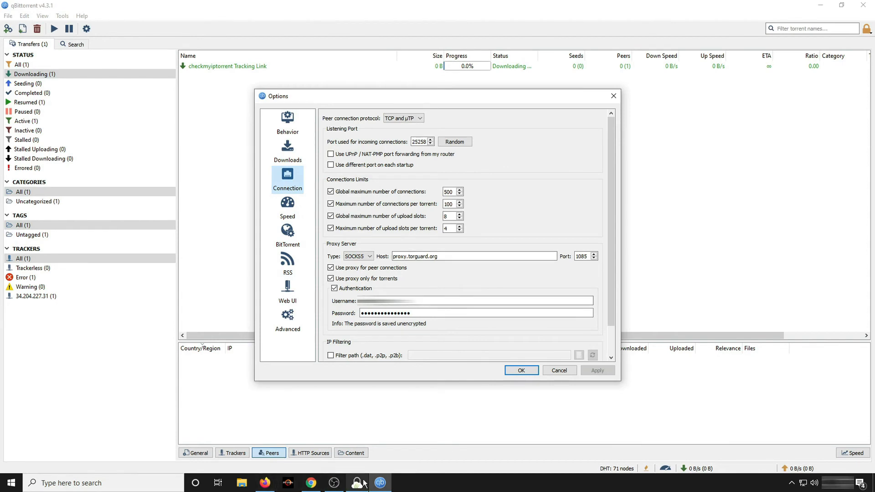
{"action": "mouse_move", "coordinate": [360, 487]}
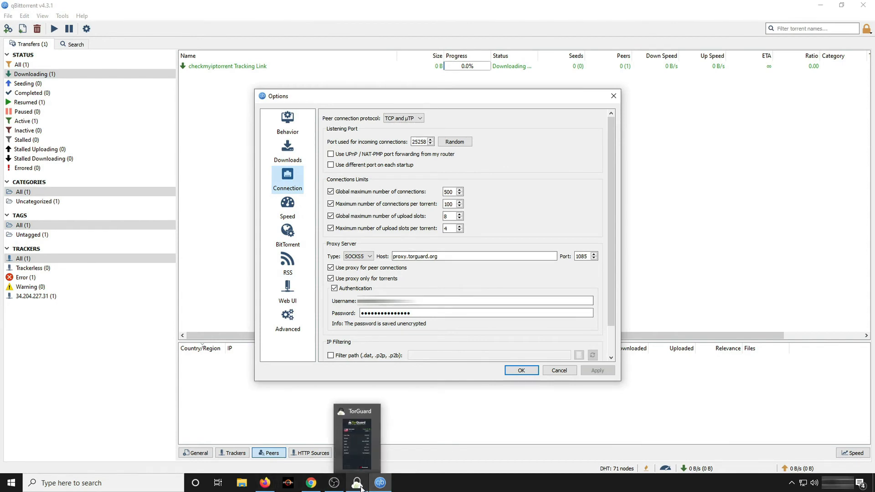
{"action": "mouse_move", "coordinate": [360, 433]}
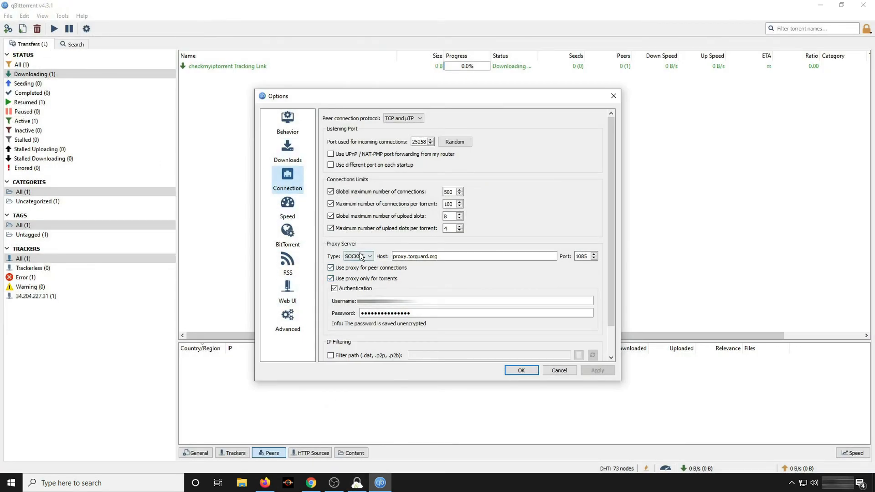
{"action": "left_click", "coordinate": [194, 155]}
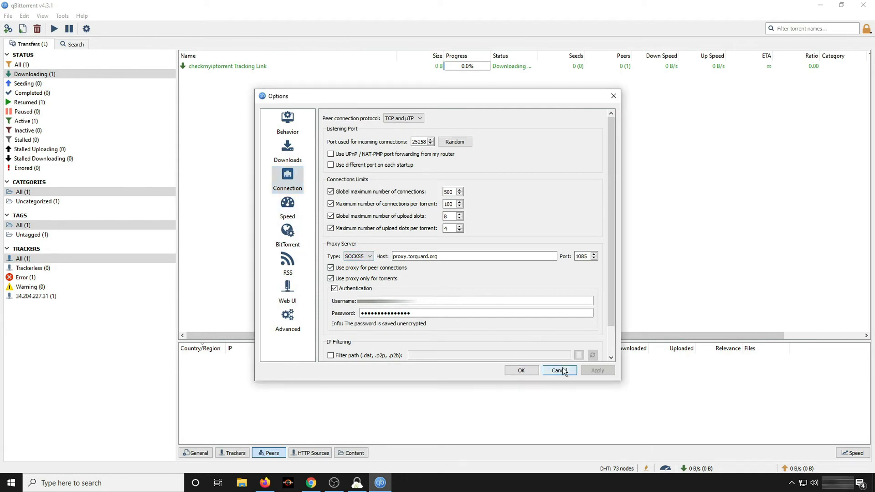
{"action": "left_click", "coordinate": [560, 370]}
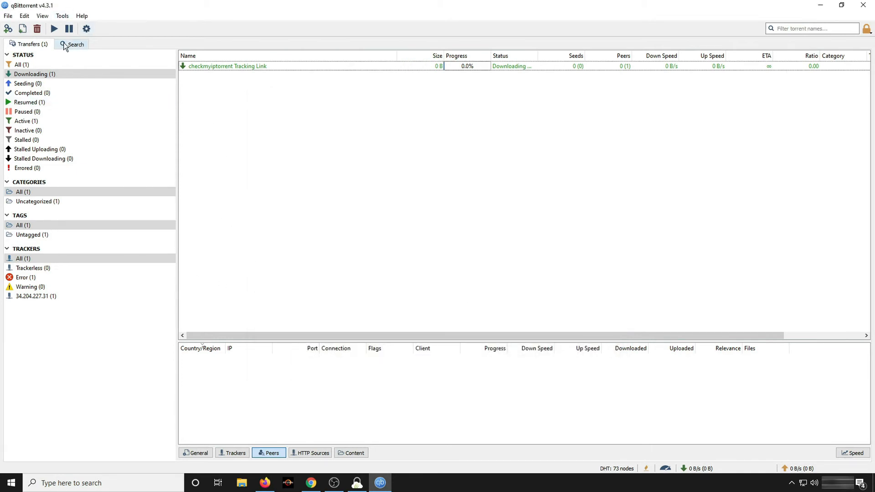
Review qBittorrent's Speed rate limits and recheck the proxy options for peer connections, leaving the options without saving.
{"action": "left_click", "coordinate": [86, 28]}
{"action": "left_click", "coordinate": [290, 208]}
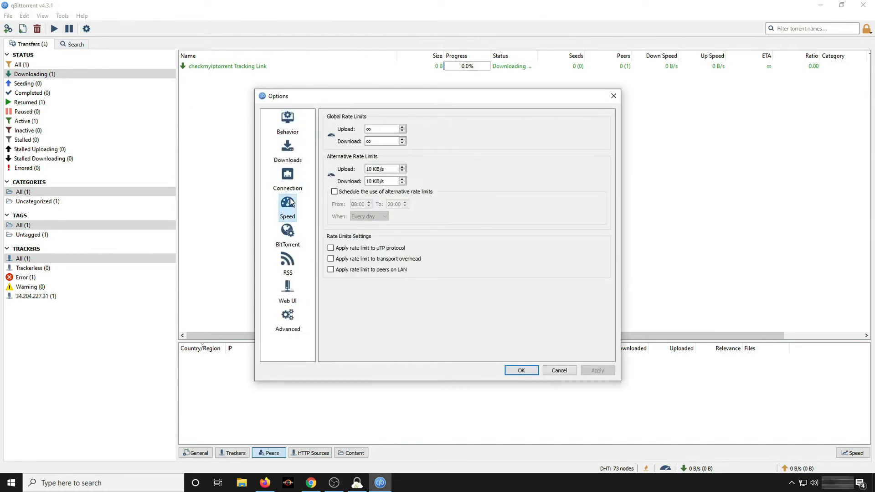
{"action": "left_click", "coordinate": [287, 185]}
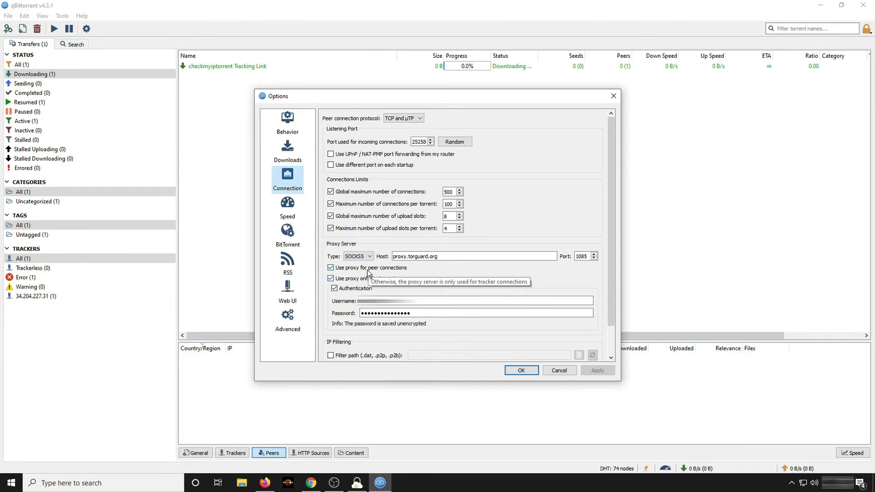
{"action": "left_click", "coordinate": [559, 371]}
Open the torrent search, look through the available categories and set the search to use all plugins.
{"action": "left_click", "coordinate": [70, 44]}
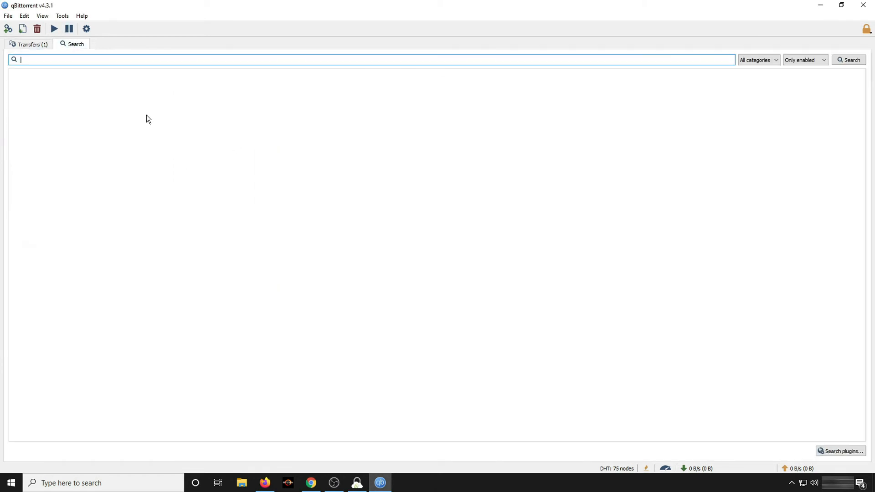
{"action": "left_click", "coordinate": [76, 59]}
{"action": "left_click", "coordinate": [775, 64]}
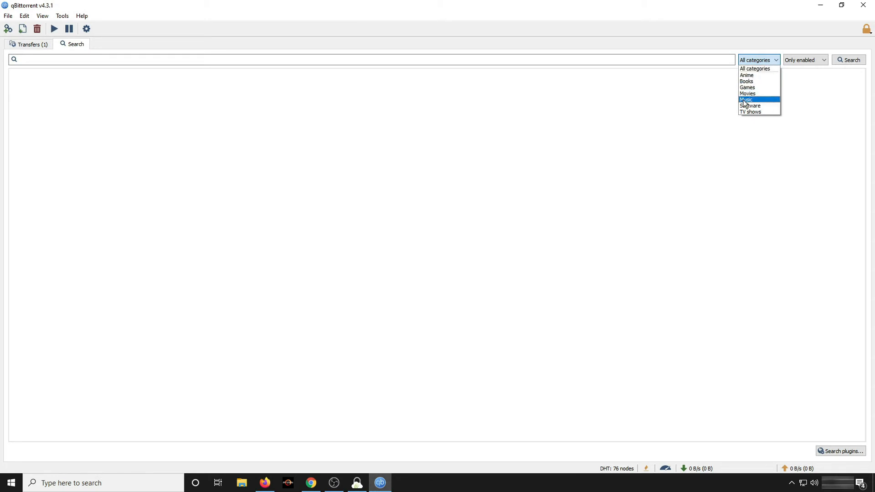
{"action": "left_click", "coordinate": [818, 87]}
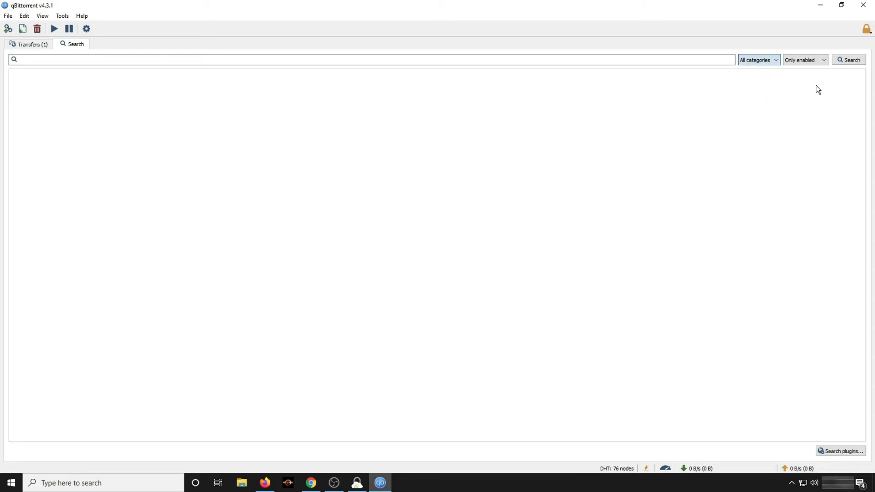
{"action": "left_click", "coordinate": [806, 60]}
{"action": "left_click", "coordinate": [809, 78]}
Check the installed search plugins for updates and review the list of plugins and their enabled status.
{"action": "left_click", "coordinate": [837, 455]}
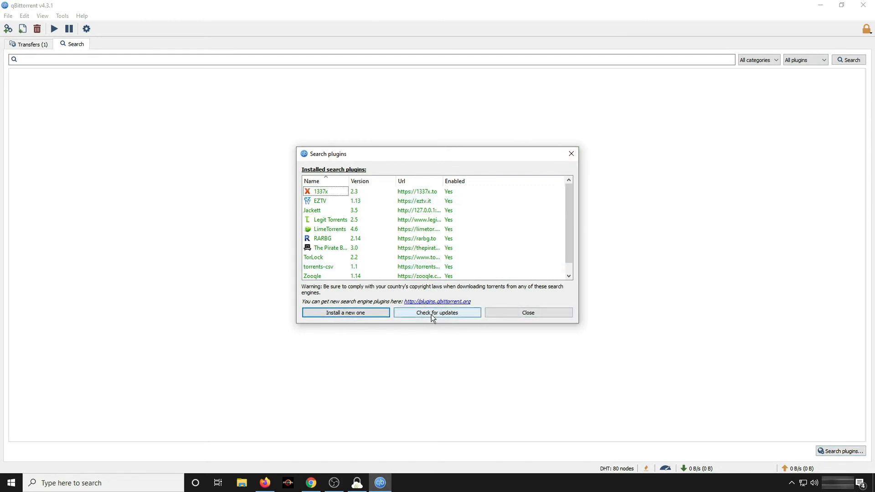
{"action": "left_click", "coordinate": [431, 315]}
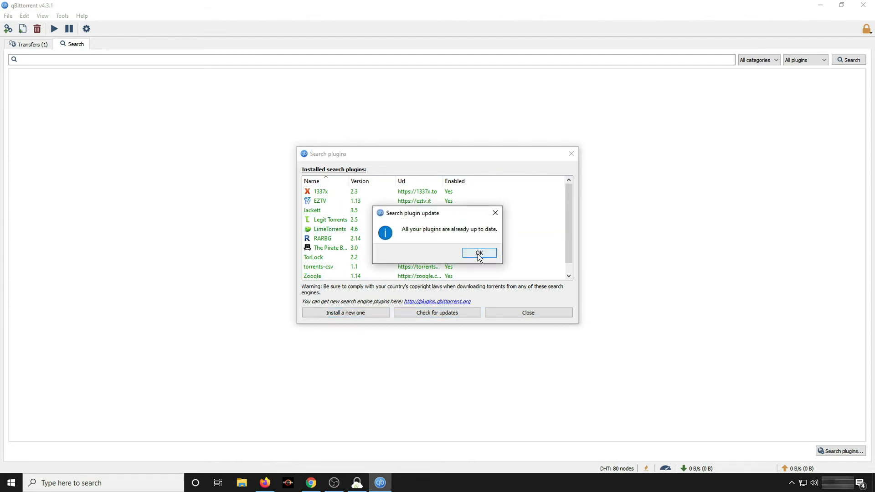
{"action": "left_click", "coordinate": [479, 253]}
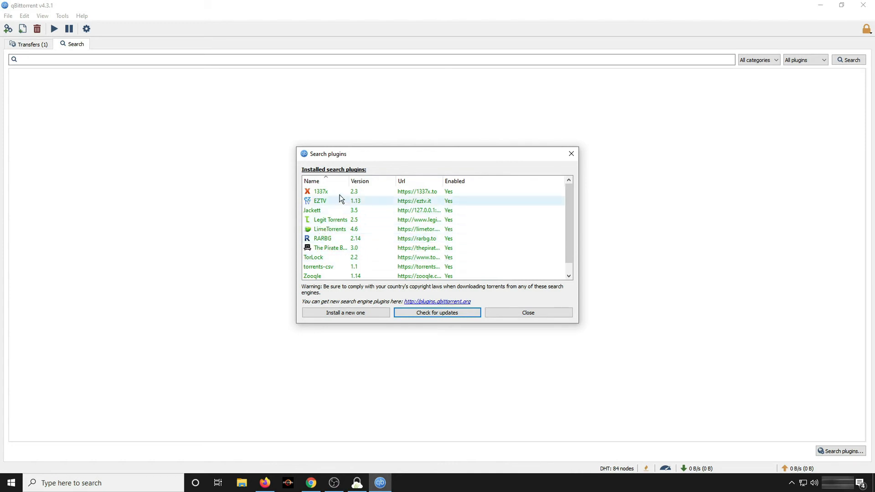
{"action": "scroll", "coordinate": [336, 246], "scroll_direction": "down", "scroll_amount": 1}
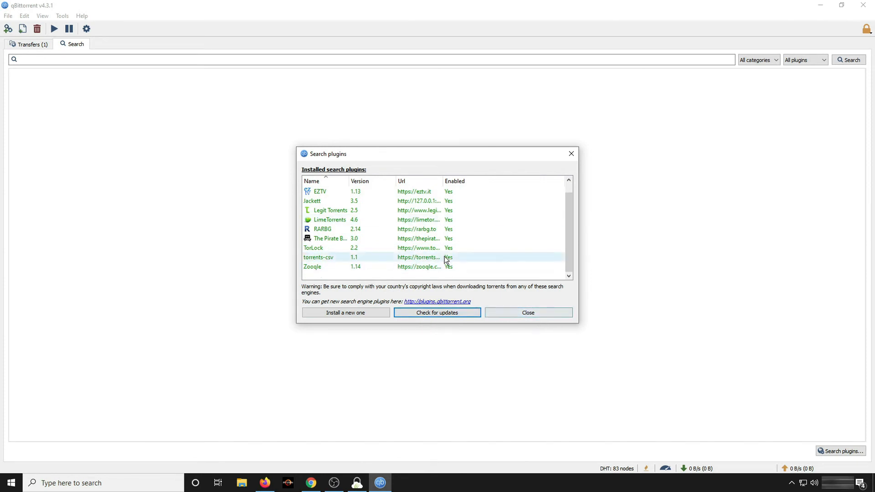
{"action": "scroll", "coordinate": [445, 219], "scroll_direction": "up", "scroll_amount": 1}
{"action": "left_click", "coordinate": [529, 313]}
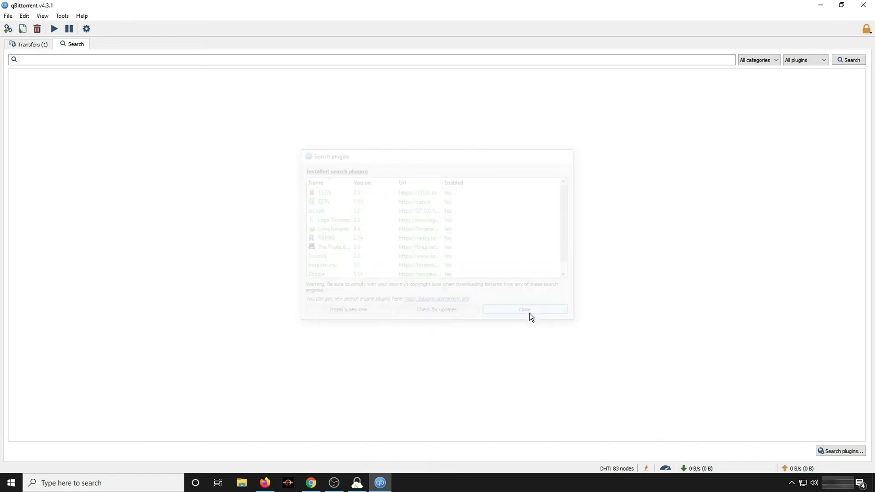
Search for "kali linux" torrents across all categories and plugins.
{"action": "left_click", "coordinate": [205, 60]}
{"action": "type", "text": "kali"}
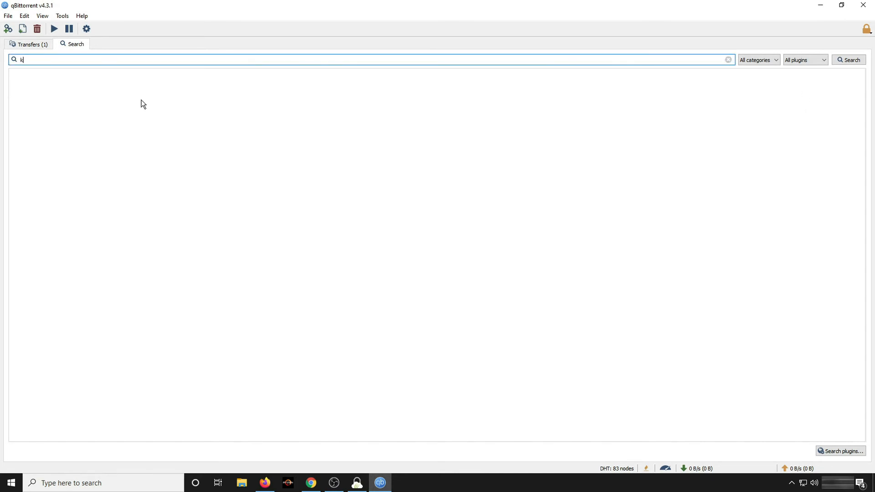
{"action": "key", "text": "Return"}
{"action": "type", "text": "linux"}
{"action": "key", "text": "Return"}
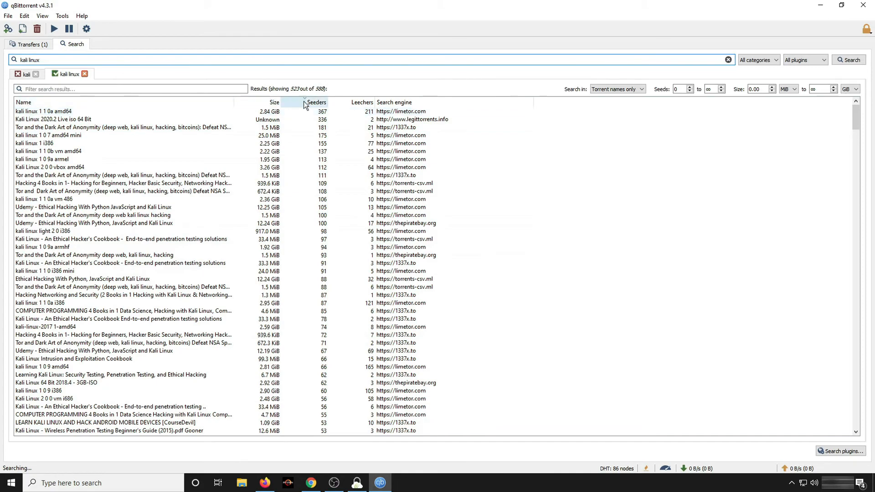
Look through the search results by seeders and open the download options for Kali Linux 2020.2 Live iso 64 Bit.
{"action": "scroll", "coordinate": [323, 291], "scroll_direction": "down", "scroll_amount": 20}
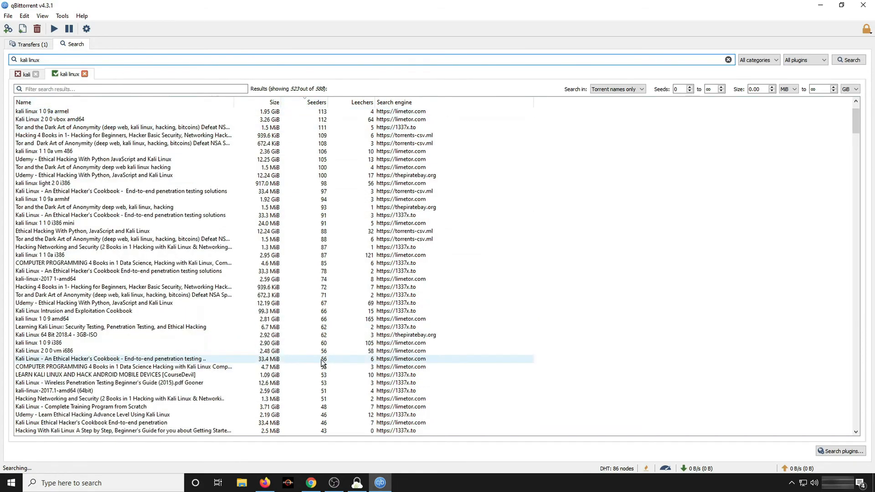
{"action": "scroll", "coordinate": [296, 375], "scroll_direction": "down", "scroll_amount": 20}
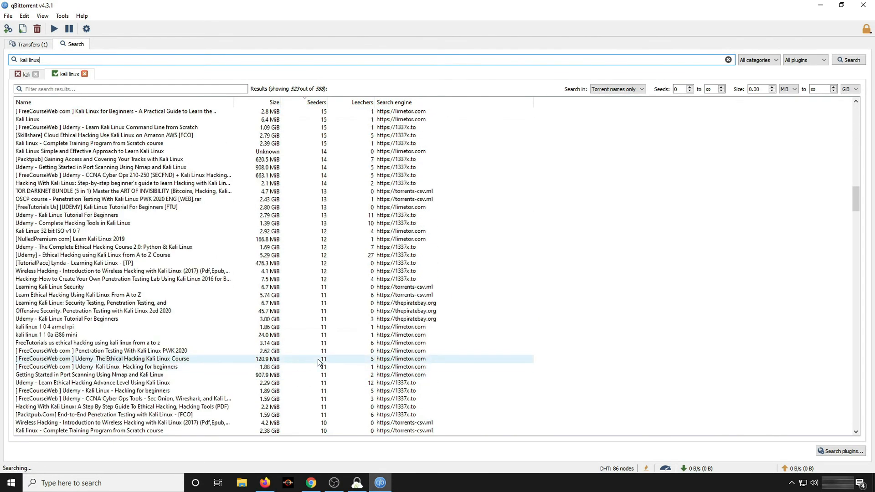
{"action": "scroll", "coordinate": [325, 372], "scroll_direction": "up", "scroll_amount": 20}
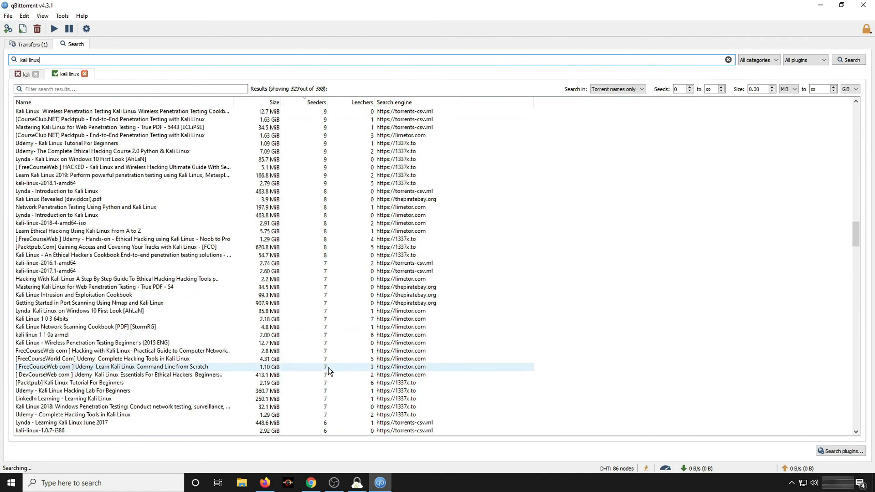
{"action": "scroll", "coordinate": [292, 364], "scroll_direction": "up", "scroll_amount": 20}
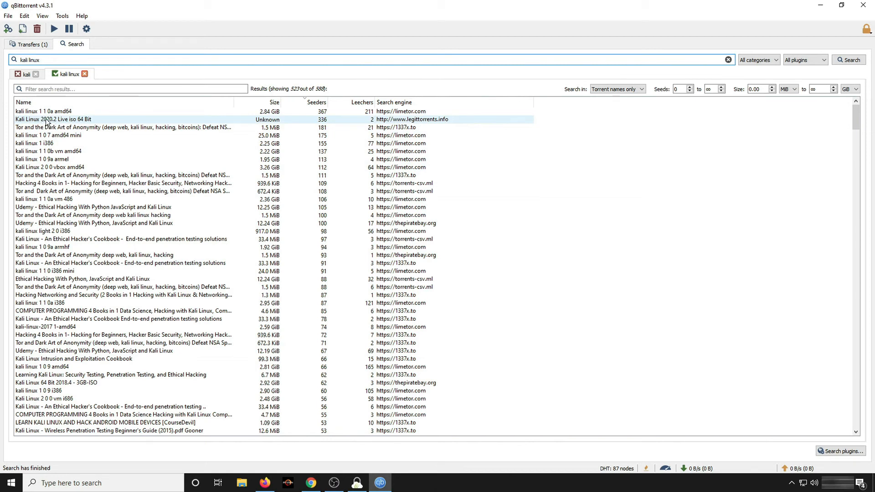
{"action": "double_click", "coordinate": [60, 122]}
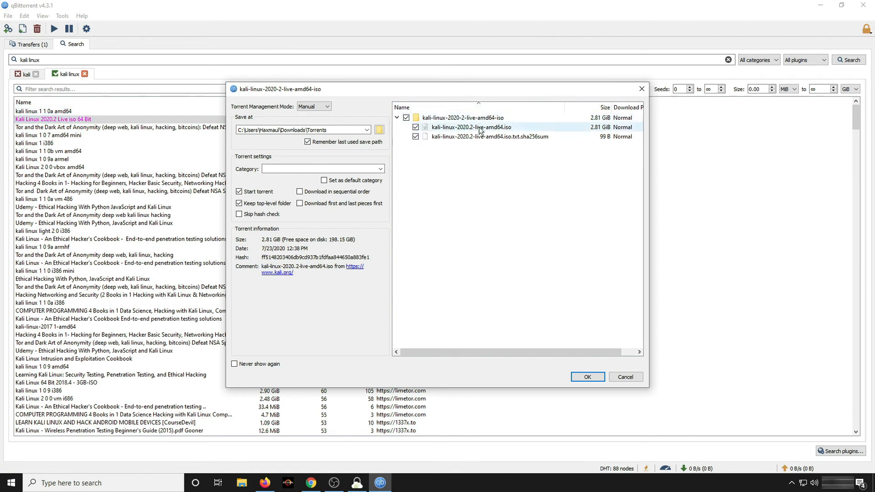
Try excluding and re-including the sha256sum file, and browse to the Plex folder on MediaBook (F:) as an alternative save location.
{"action": "left_click", "coordinate": [416, 136]}
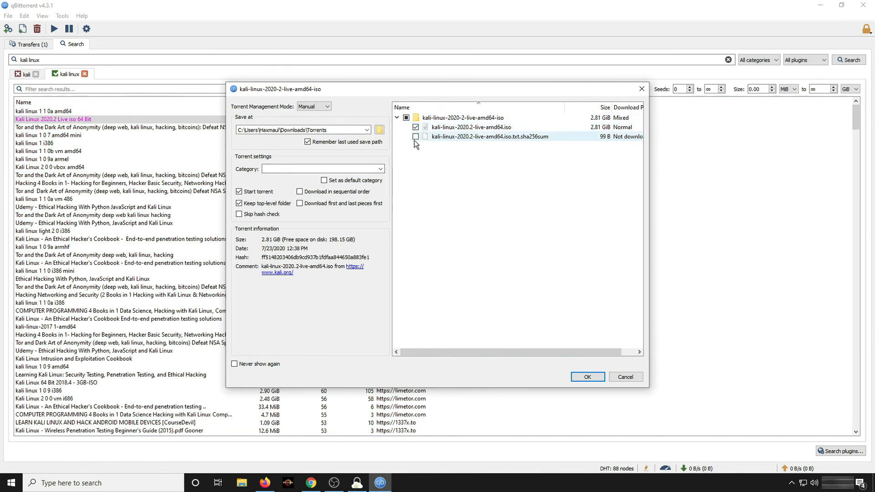
{"action": "left_click", "coordinate": [415, 137]}
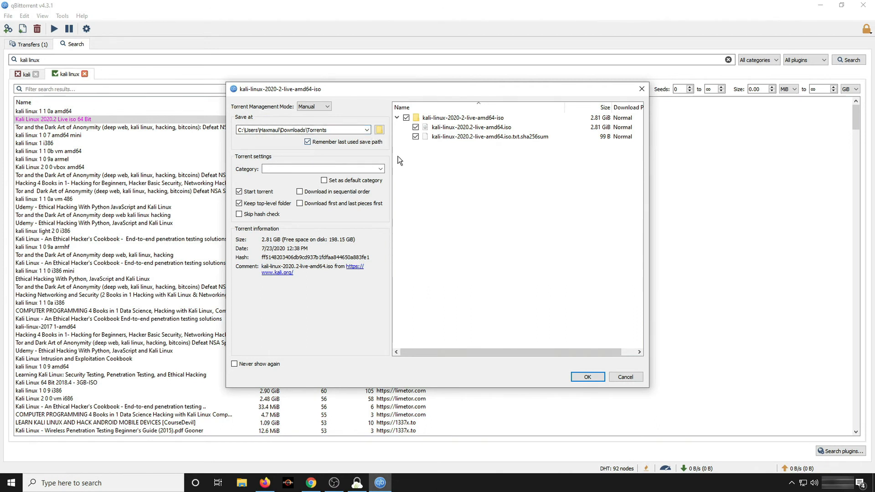
{"action": "left_click", "coordinate": [379, 131]}
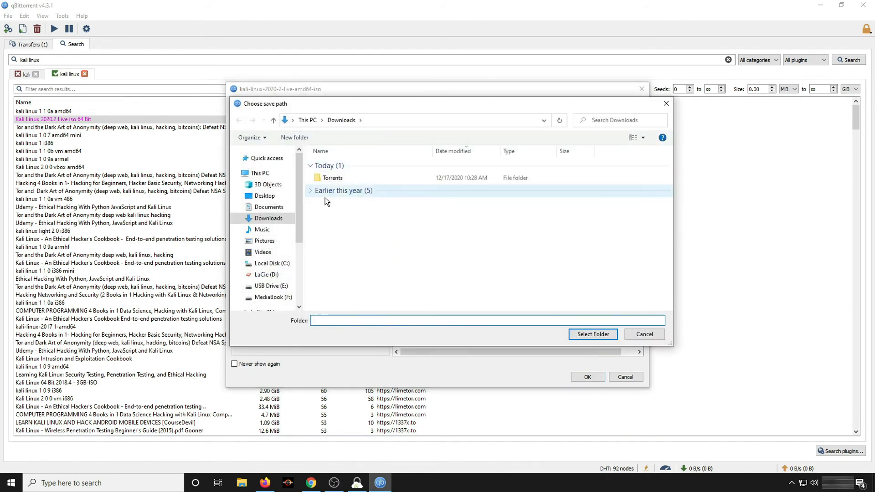
{"action": "left_click", "coordinate": [269, 297]}
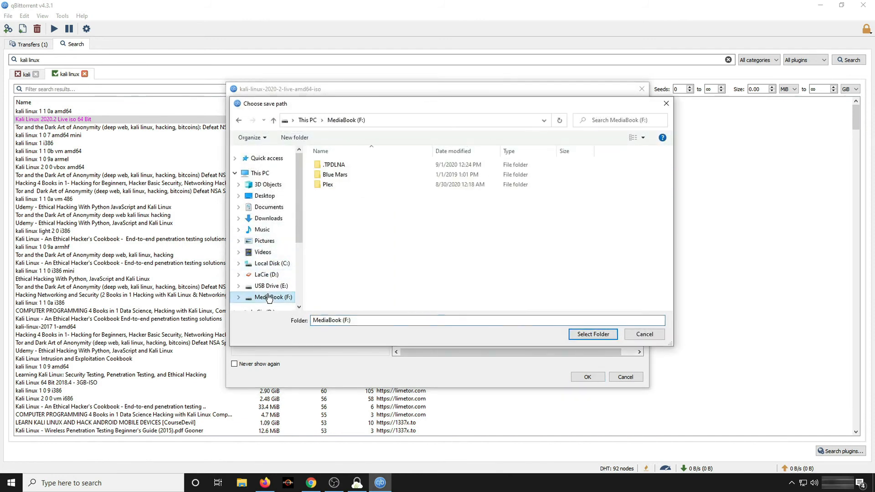
{"action": "double_click", "coordinate": [331, 184]}
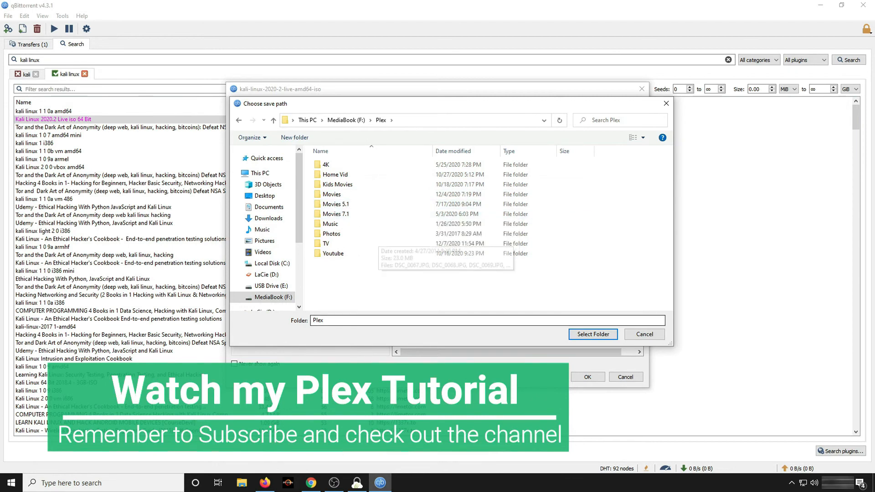
{"action": "left_click", "coordinate": [644, 335]}
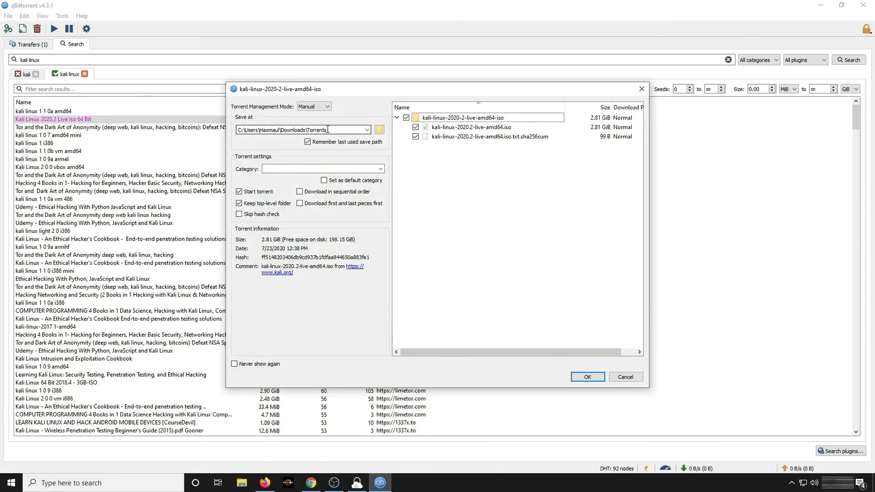
Start downloading the Kali Linux torrent to the Downloads\Torrents folder and show the transfer list.
{"action": "left_click", "coordinate": [587, 377]}
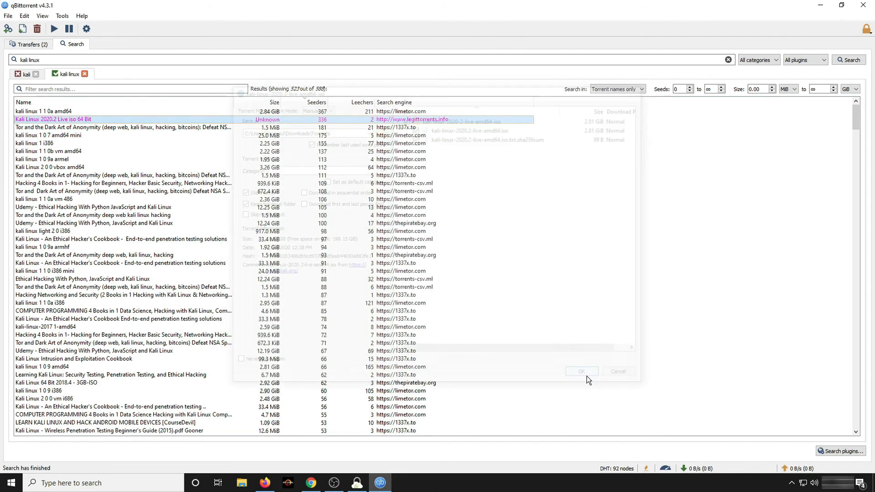
{"action": "left_click", "coordinate": [25, 42]}
Delete the checkmyiptorrent Tracking Link torrent together with its files on the hard disk.
{"action": "right_click", "coordinate": [251, 78]}
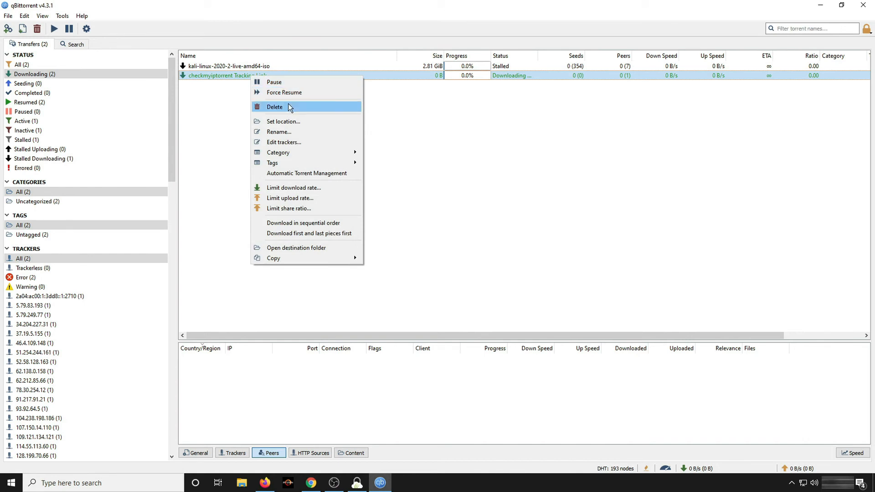
{"action": "left_click", "coordinate": [275, 106]}
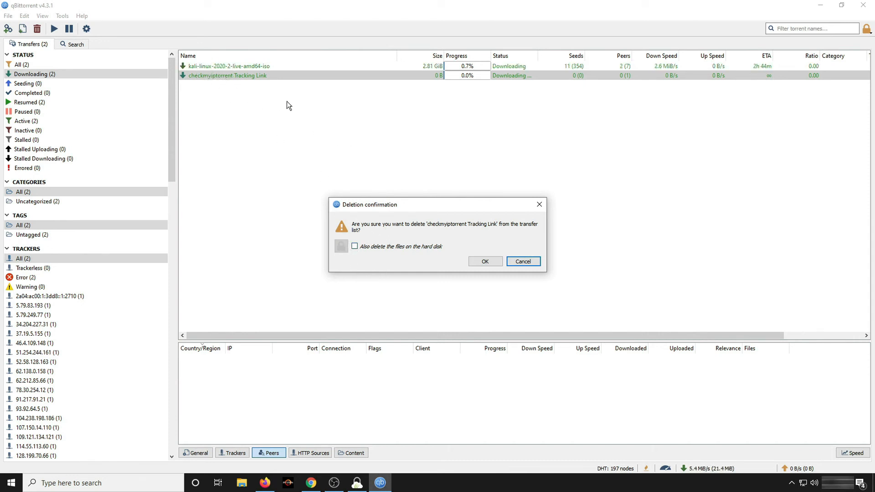
{"action": "left_click", "coordinate": [355, 247]}
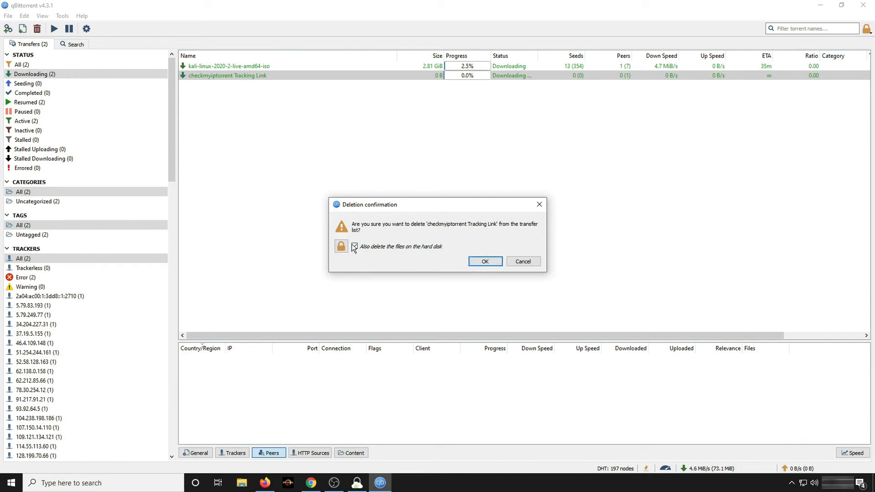
{"action": "left_click", "coordinate": [491, 264]}
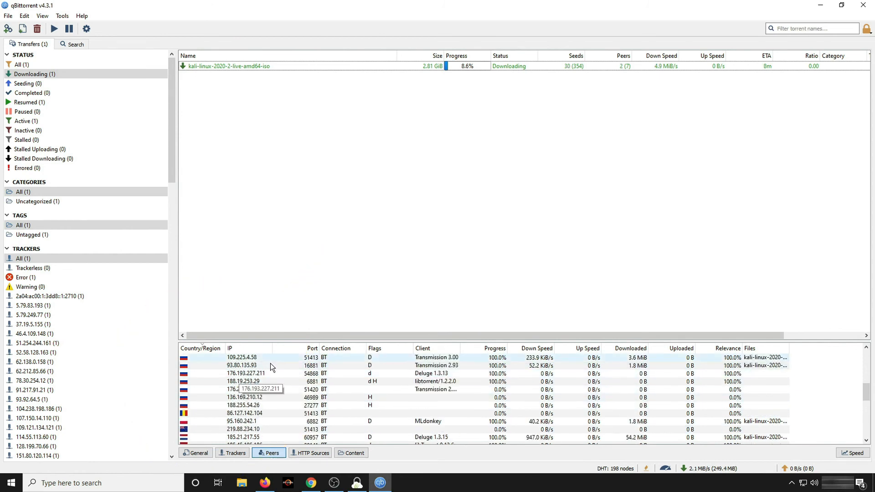
Look through the Kali Linux torrent's connected peers, open its file contents and exclude the 99 B checksum file from the download.
{"action": "scroll", "coordinate": [241, 407], "scroll_direction": "down", "scroll_amount": 9}
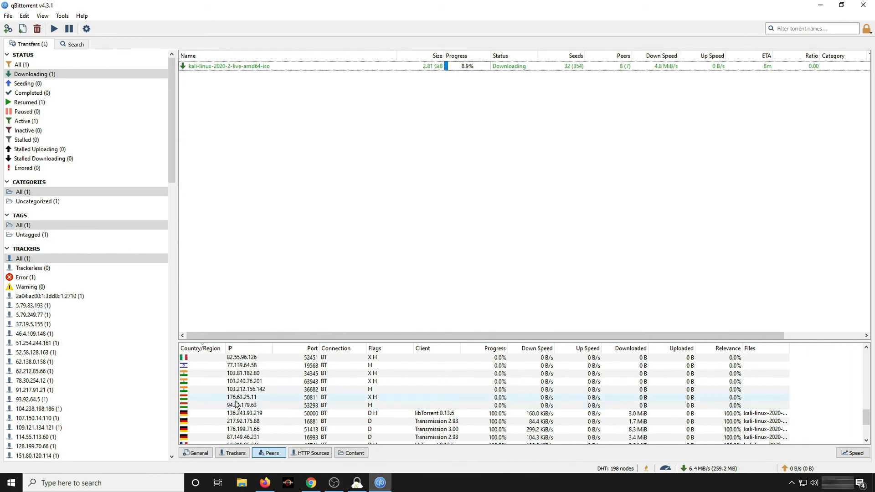
{"action": "scroll", "coordinate": [296, 411], "scroll_direction": "up", "scroll_amount": 6}
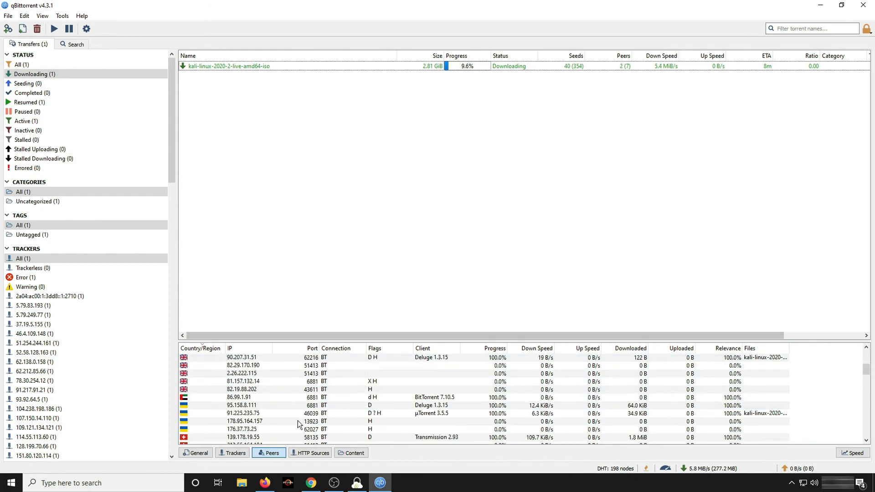
{"action": "scroll", "coordinate": [286, 404], "scroll_direction": "up", "scroll_amount": 3}
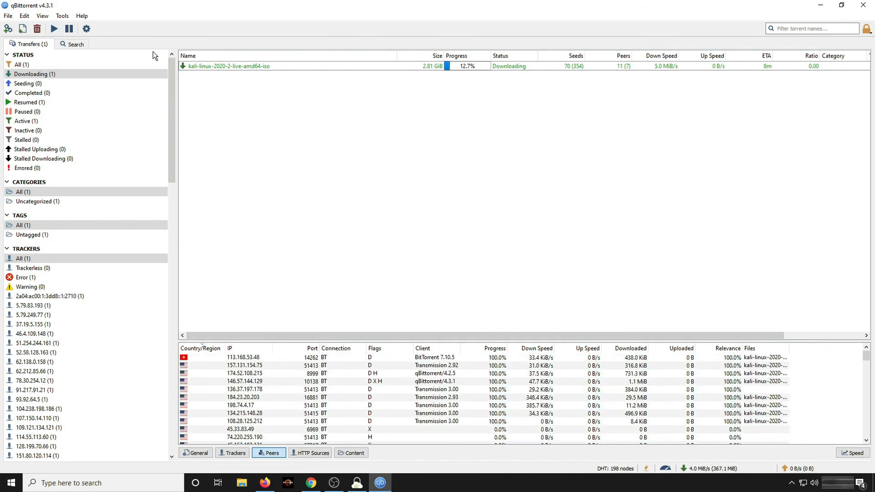
{"action": "left_click", "coordinate": [351, 452]}
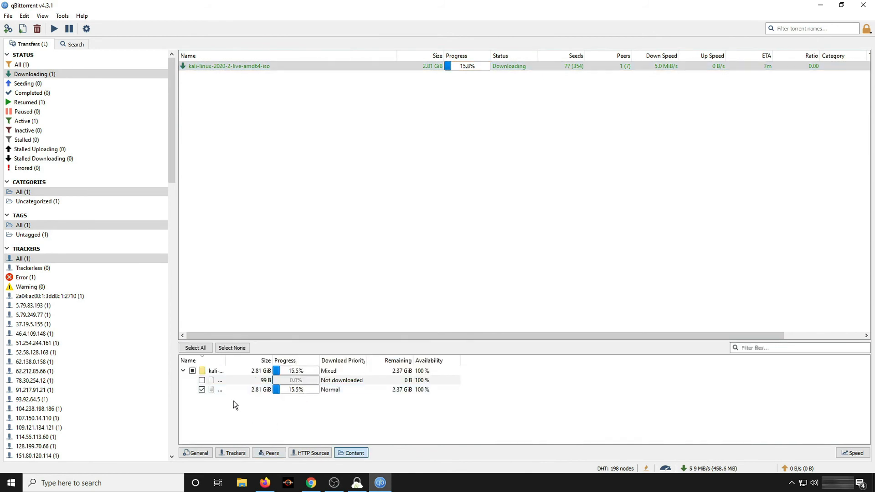
Close the "kali" and "kali linux" search results and search for "westworld" across all categories and plugins.
{"action": "left_click", "coordinate": [72, 43]}
{"action": "triple_click", "coordinate": [47, 60]}
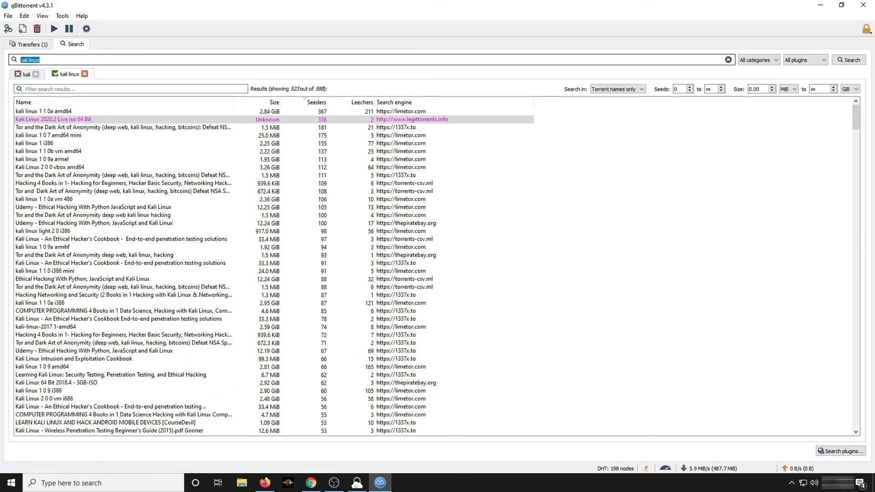
{"action": "key", "text": "BackSpace"}
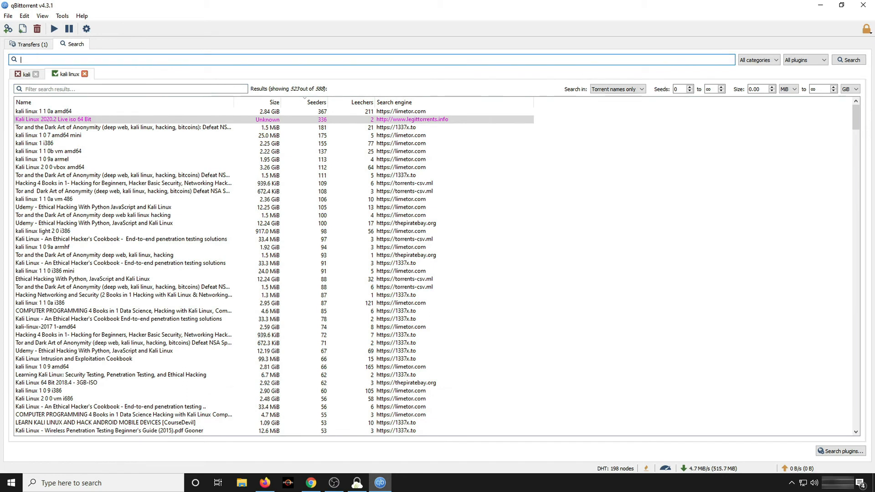
{"action": "left_click", "coordinate": [46, 61]}
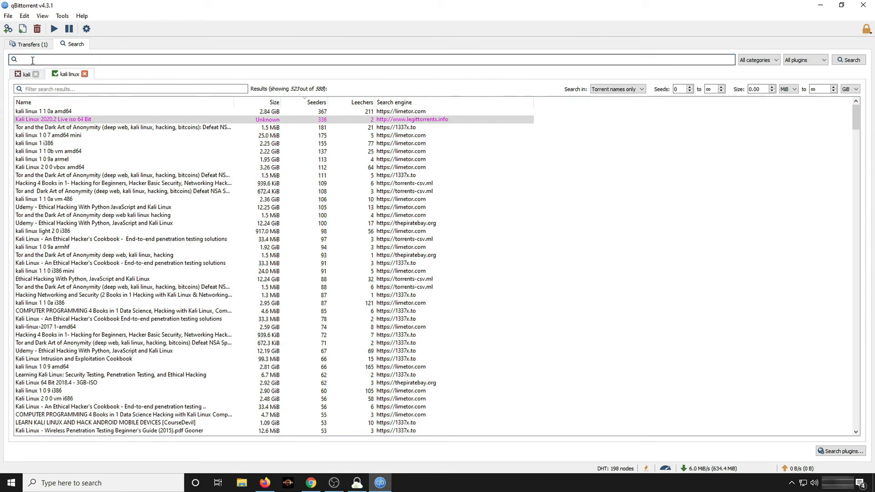
{"action": "type", "text": "westworld"}
{"action": "left_click", "coordinate": [35, 74]}
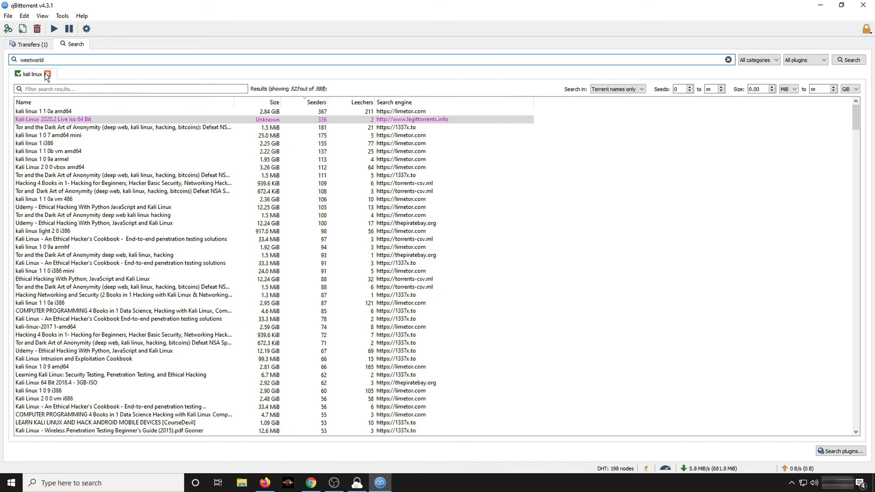
{"action": "left_click", "coordinate": [47, 74]}
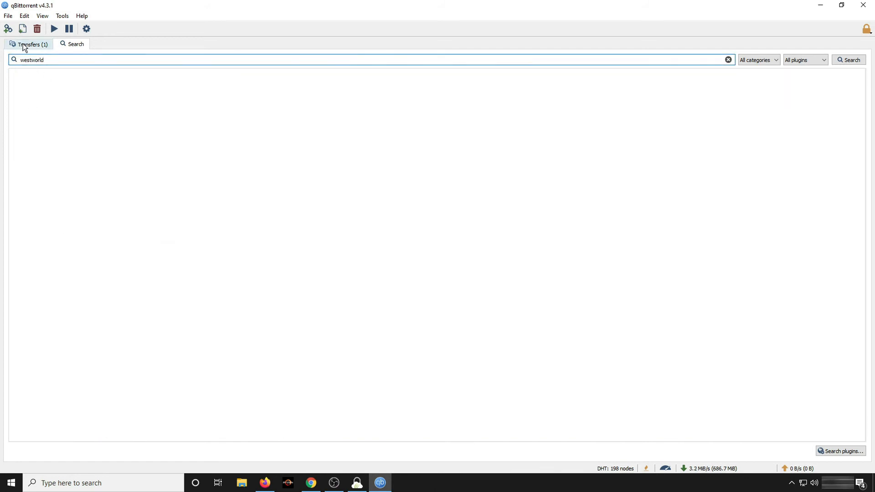
{"action": "left_click", "coordinate": [22, 43]}
{"action": "left_click", "coordinate": [72, 44]}
{"action": "key", "text": "Return"}
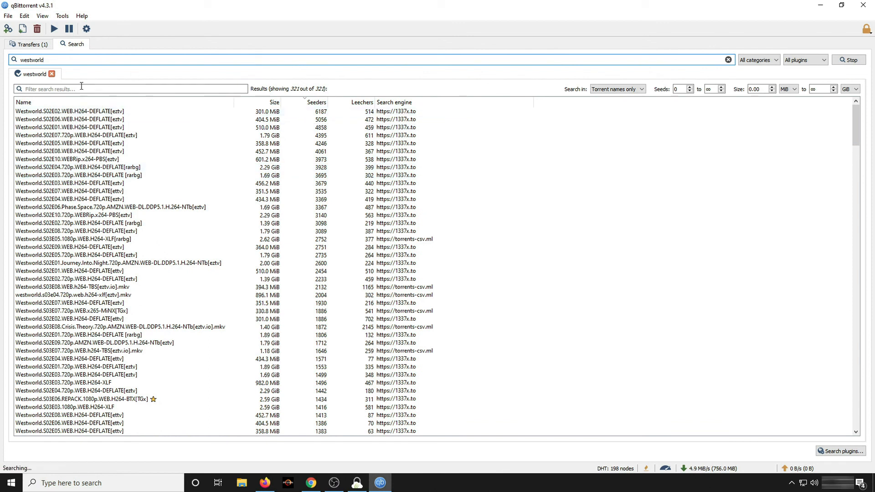
Filter the westworld search results by "s01" and narrow them to the episode "s01e06".
{"action": "left_click", "coordinate": [63, 90]}
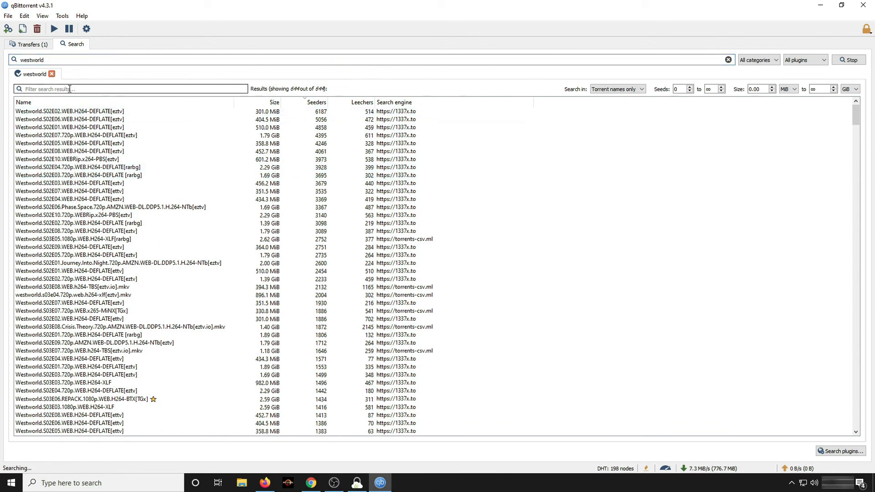
{"action": "left_click", "coordinate": [68, 90]}
{"action": "type", "text": "s01"}
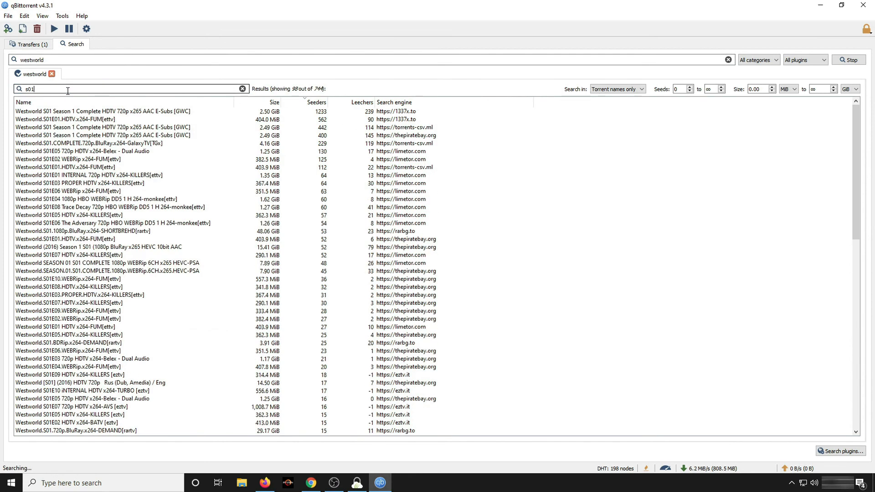
{"action": "type", "text": "e06"}
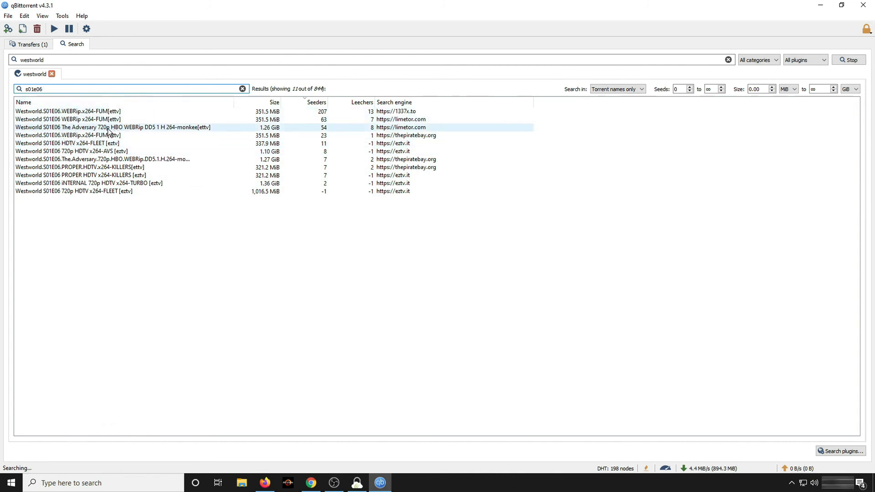
Replace the results filter with "1080" and look through the matching westworld torrents.
{"action": "left_click_drag", "start_coordinate": [45, 89], "coordinate": [5, 89]}
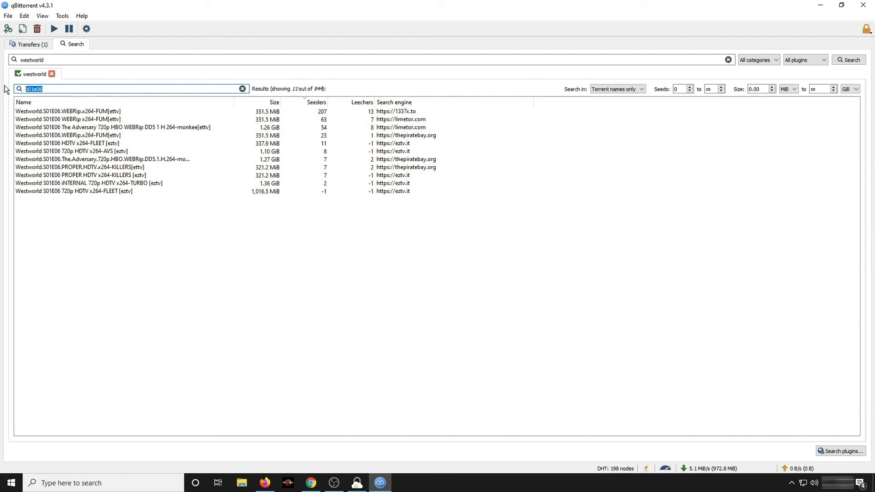
{"action": "type", "text": "1080"}
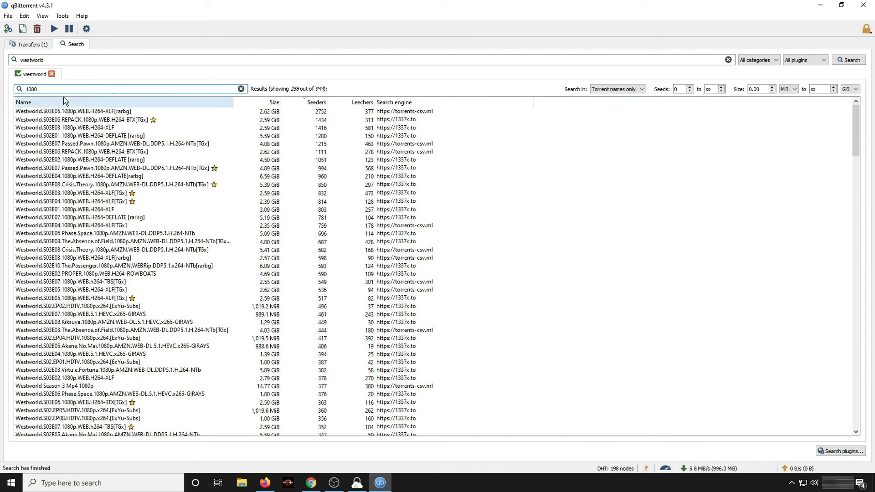
{"action": "scroll", "coordinate": [70, 306], "scroll_direction": "down", "scroll_amount": 10}
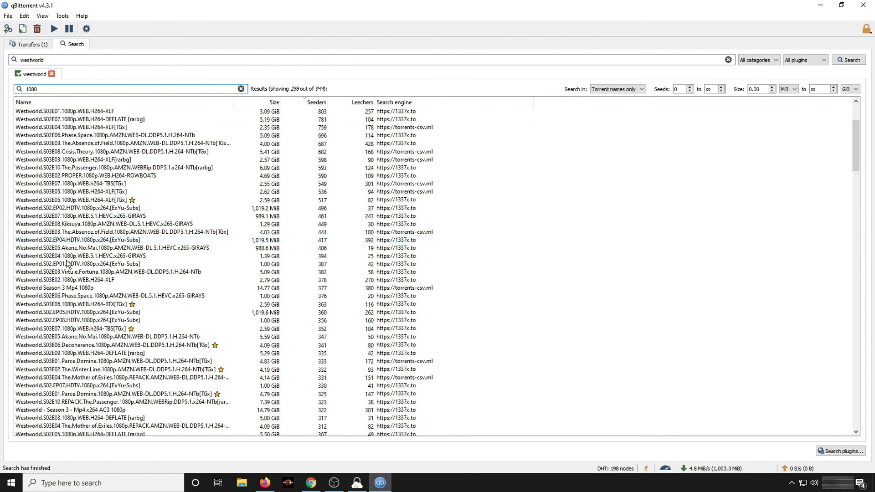
{"action": "scroll", "coordinate": [70, 306], "scroll_direction": "down", "scroll_amount": 6}
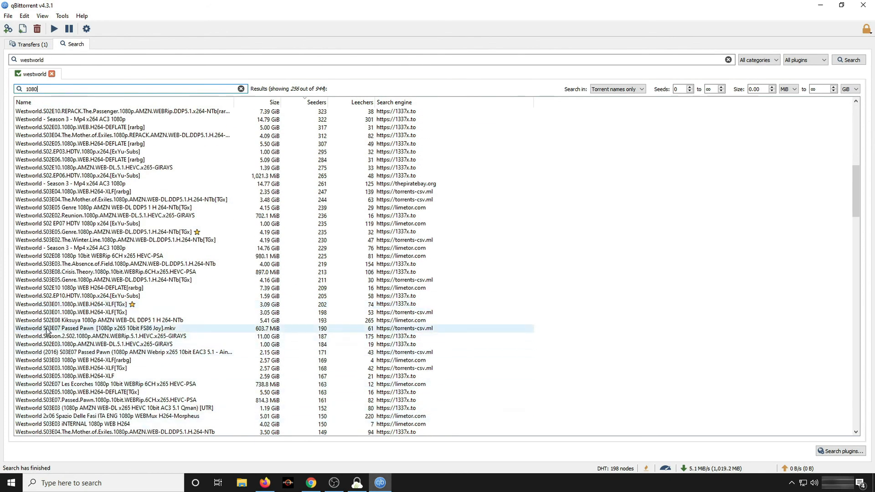
{"action": "scroll", "coordinate": [114, 323], "scroll_direction": "up", "scroll_amount": 16}
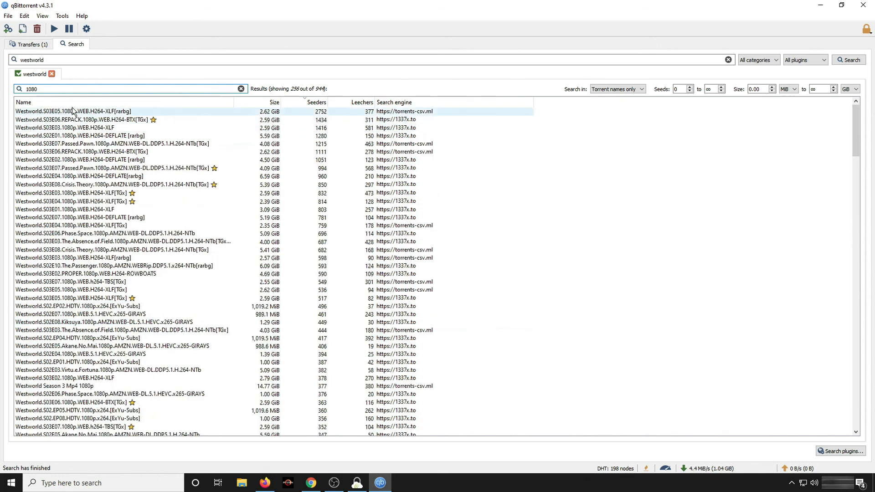
Replace the westworld search with one for "dexter" and filter its results by "1080".
{"action": "key", "text": "ctrl+f"}
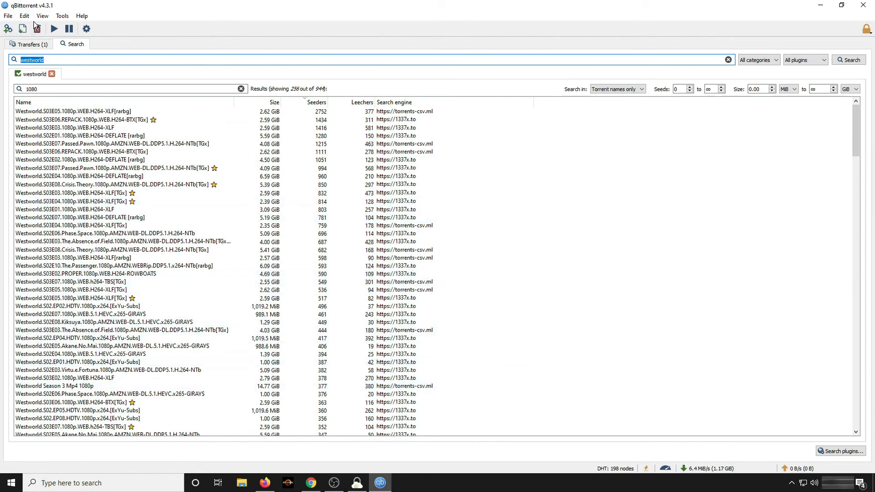
{"action": "left_click", "coordinate": [32, 44]}
{"action": "left_click", "coordinate": [76, 42]}
{"action": "left_click", "coordinate": [27, 47]}
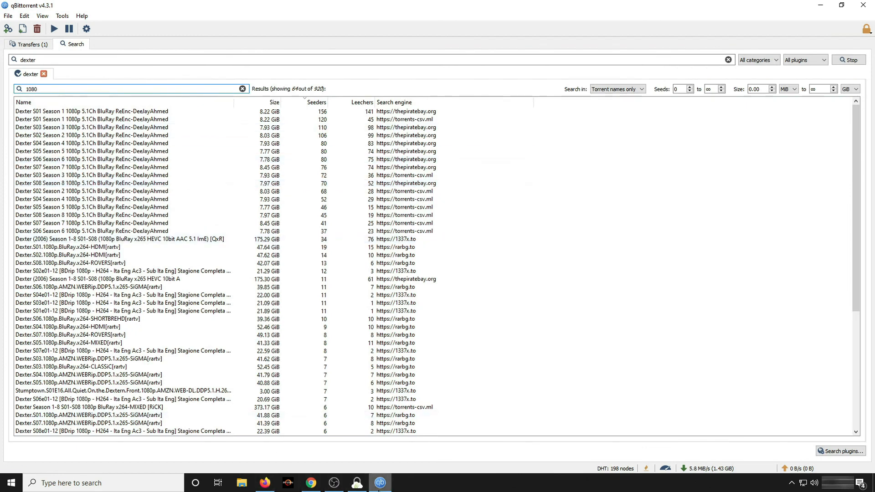
Search for "adobe" torrents, filter those results with "af", and replace the search with one for "ubuntu".
{"action": "mouse_move", "coordinate": [345, 477]}
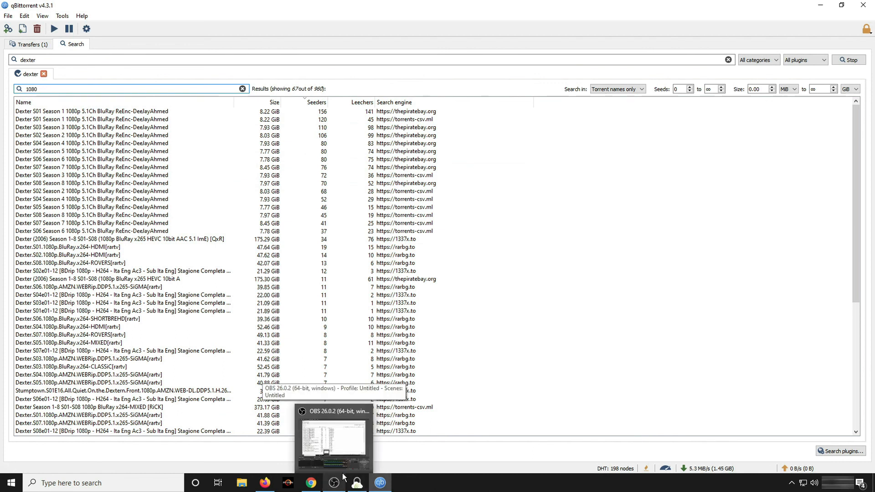
{"action": "key", "text": "ctrl+f"}
{"action": "type", "text": "u"}
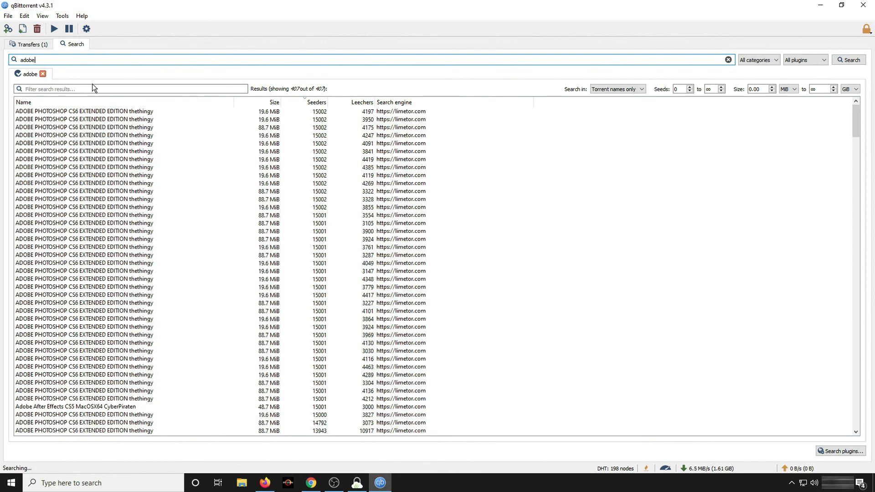
{"action": "left_click", "coordinate": [92, 86]}
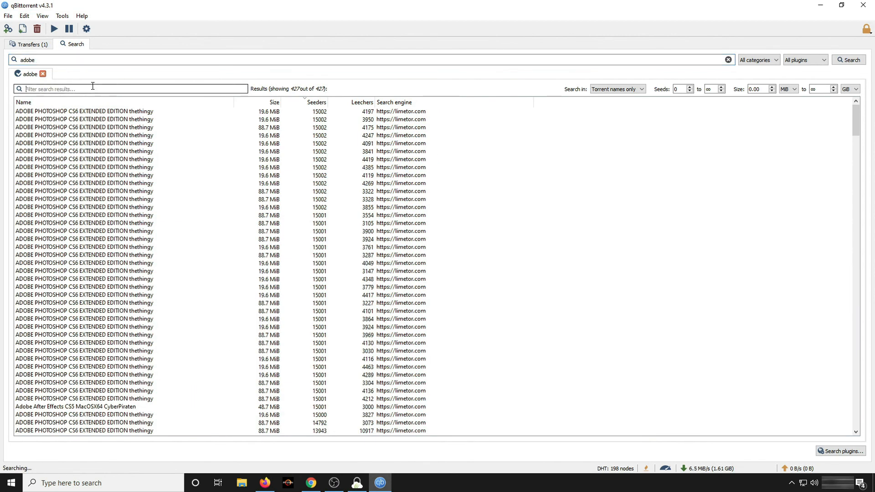
{"action": "type", "text": "af"}
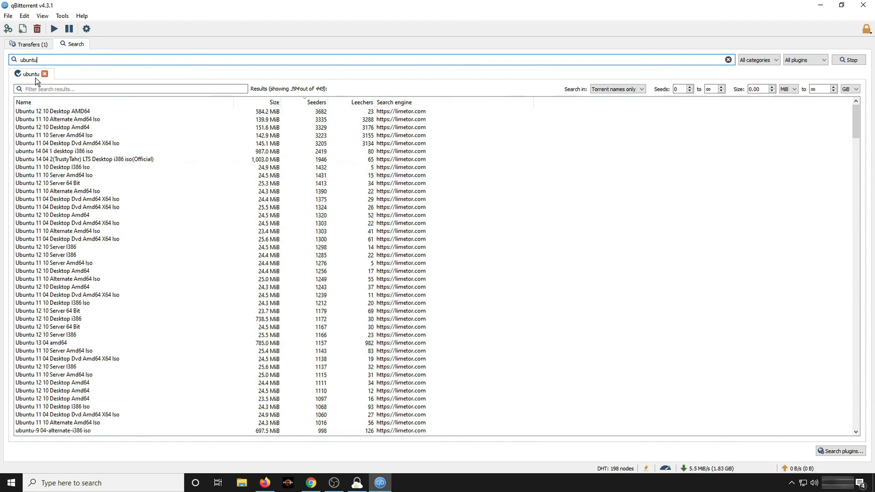
Clear the ubuntu search term and return to the transfer list.
{"action": "left_click_drag", "start_coordinate": [39, 57], "coordinate": [5, 57]}
{"action": "key", "text": "BackSpace"}
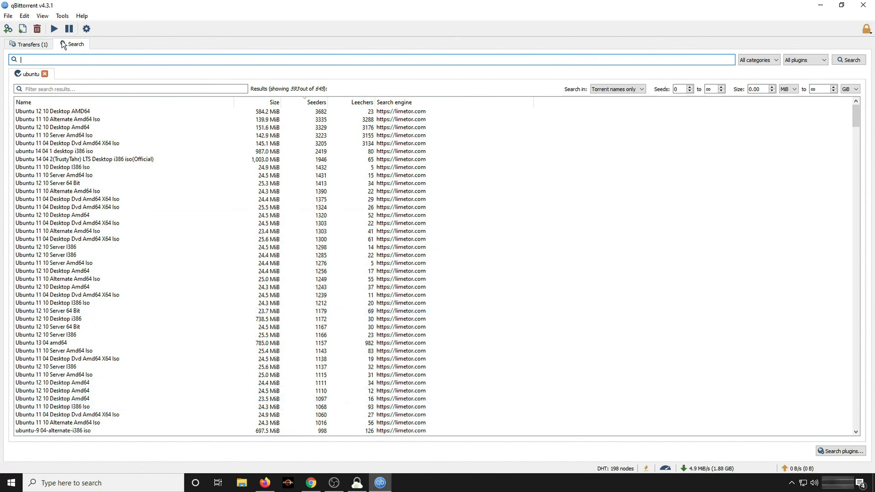
{"action": "left_click", "coordinate": [30, 44]}
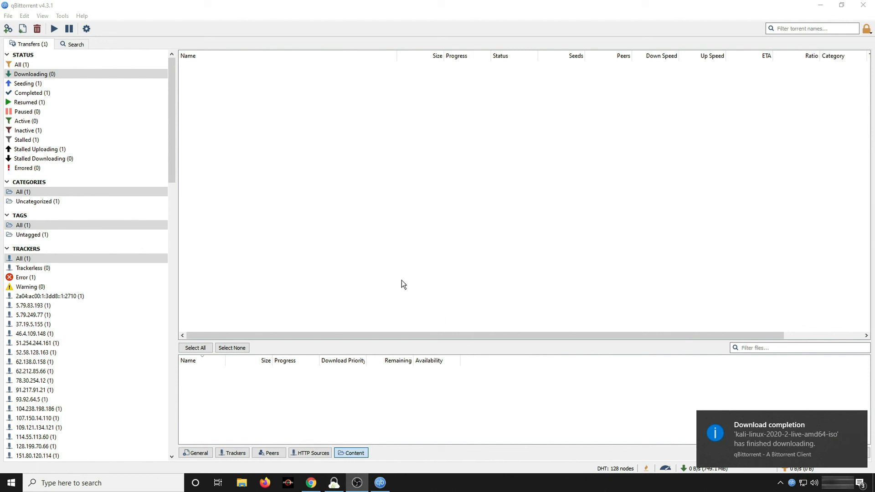
Remove the kali-linux-2020-2-live-amd64-iso torrent from the seeding transfers, keeping its files on the hard disk.
{"action": "left_click", "coordinate": [30, 85]}
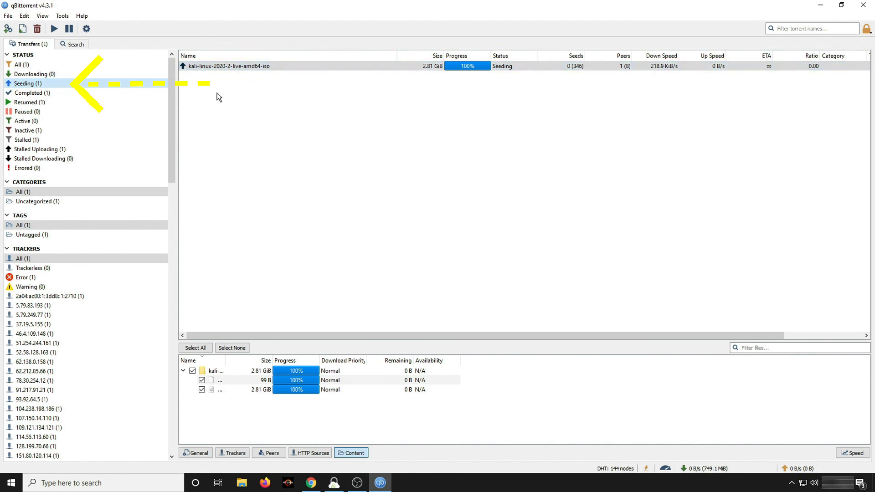
{"action": "right_click", "coordinate": [232, 67]}
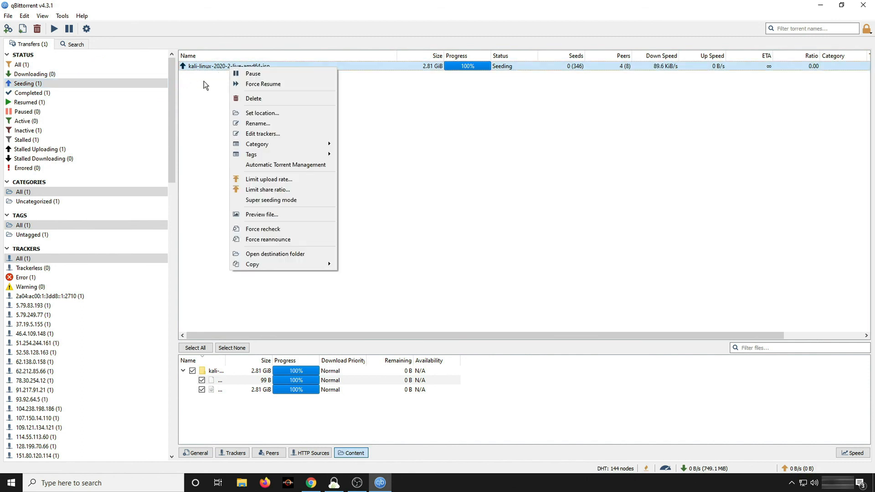
{"action": "left_click", "coordinate": [252, 99]}
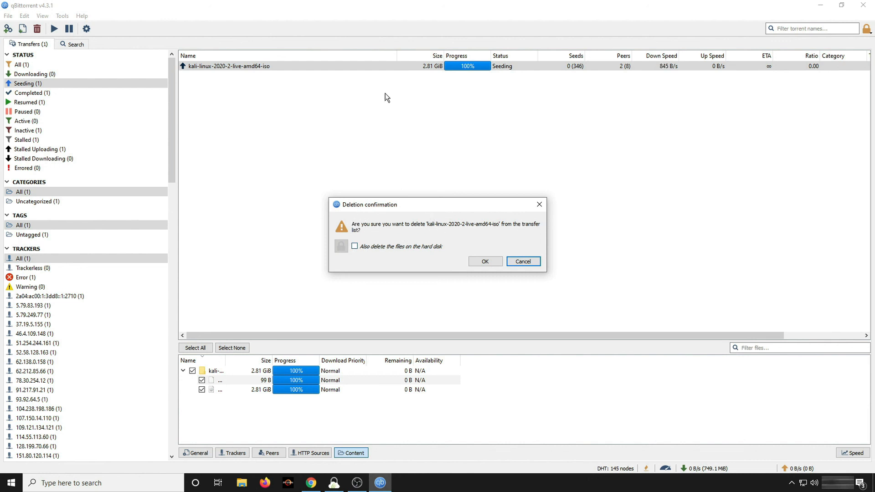
{"action": "left_click", "coordinate": [484, 261]}
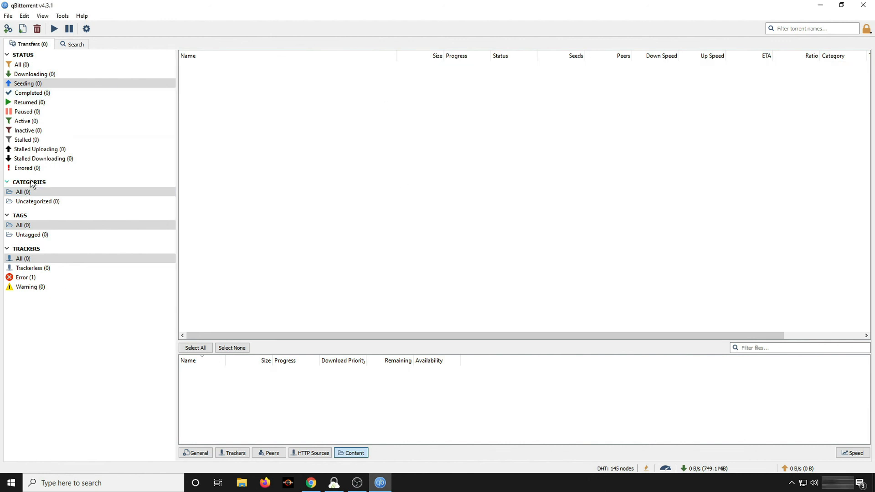
Switch to File Explorer, check the files in the kali-linux-2020-2-live-amd64-iso folder under Downloads > Torrents, and close the window.
{"action": "left_click", "coordinate": [241, 487]}
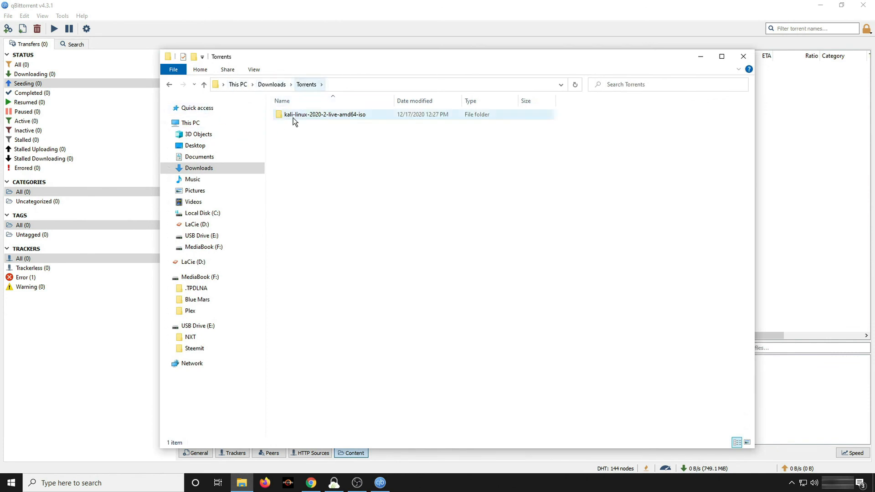
{"action": "double_click", "coordinate": [316, 116]}
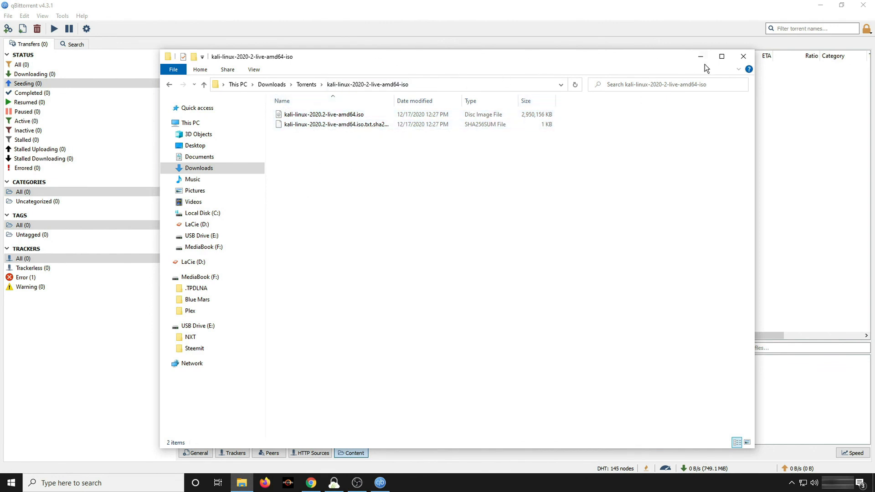
{"action": "left_click", "coordinate": [743, 57]}
Close the qBittorrent window and fully exit the instance still running in the background.
{"action": "mouse_move", "coordinate": [333, 486]}
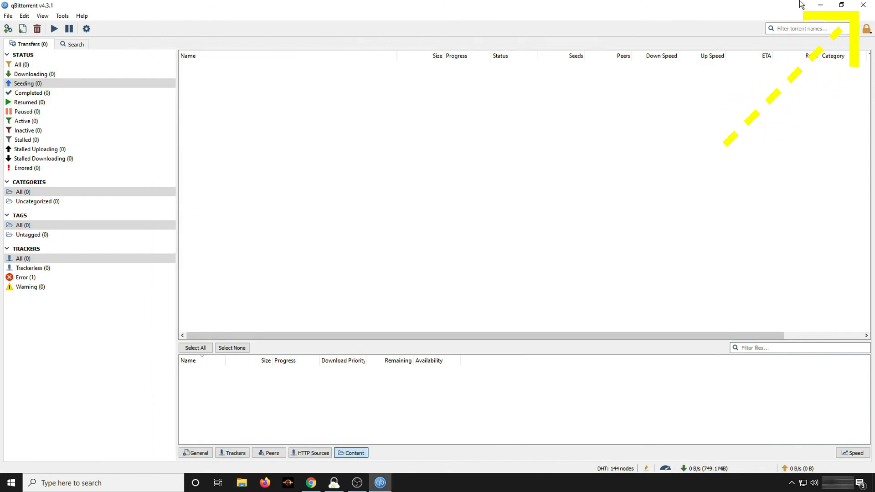
{"action": "left_click", "coordinate": [864, 7]}
{"action": "left_click", "coordinate": [792, 482]}
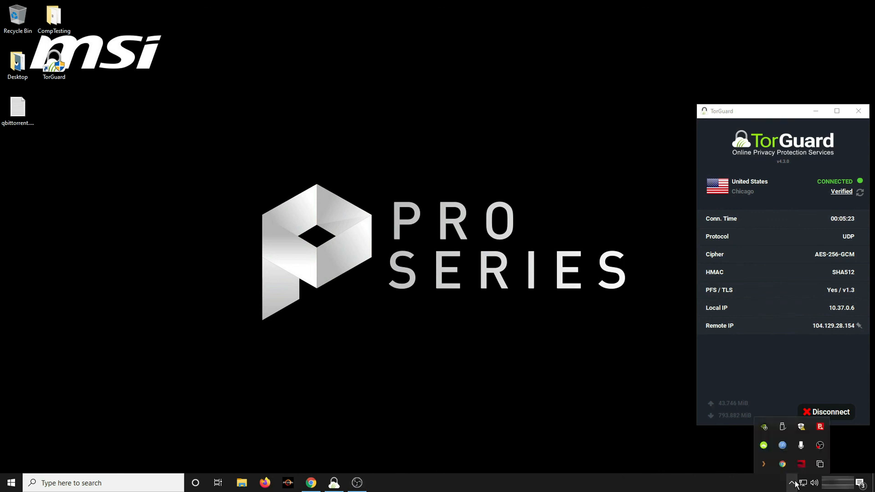
{"action": "right_click", "coordinate": [782, 445]}
{"action": "left_click", "coordinate": [770, 435]}
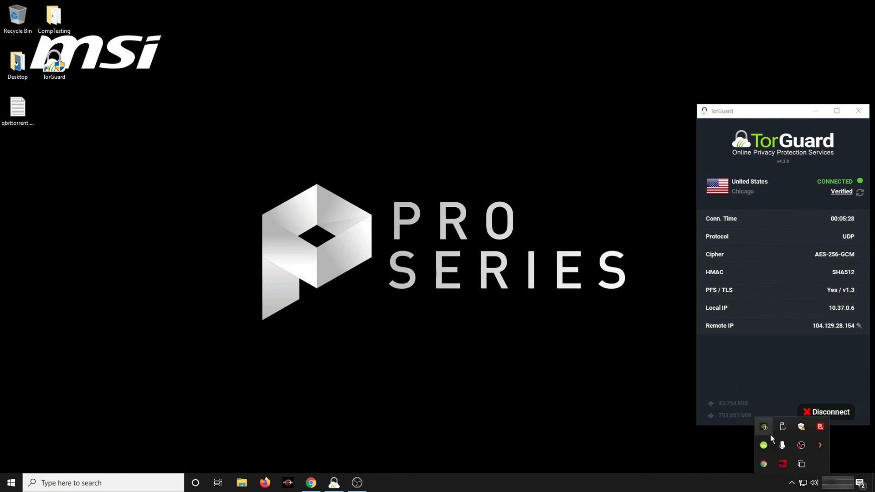
Disconnect the TorGuard VPN from the Chicago server and close the TorGuard window.
{"action": "left_click", "coordinate": [828, 410]}
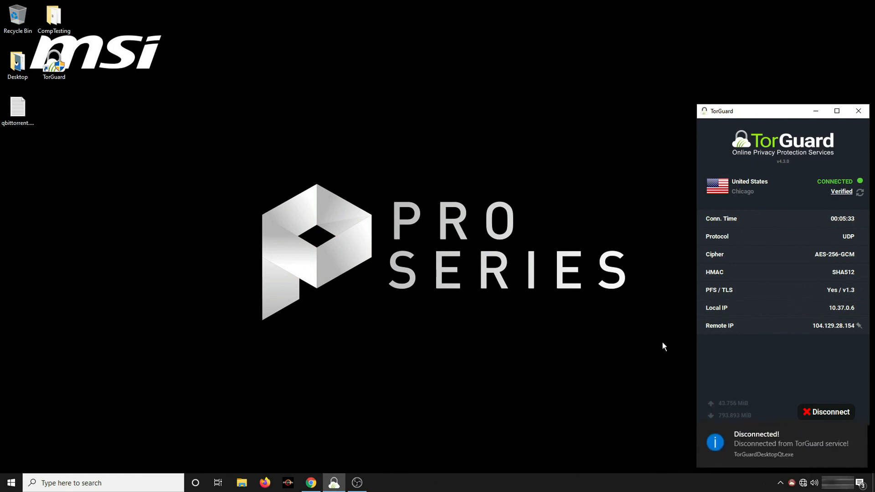
{"action": "left_click", "coordinate": [858, 111]}
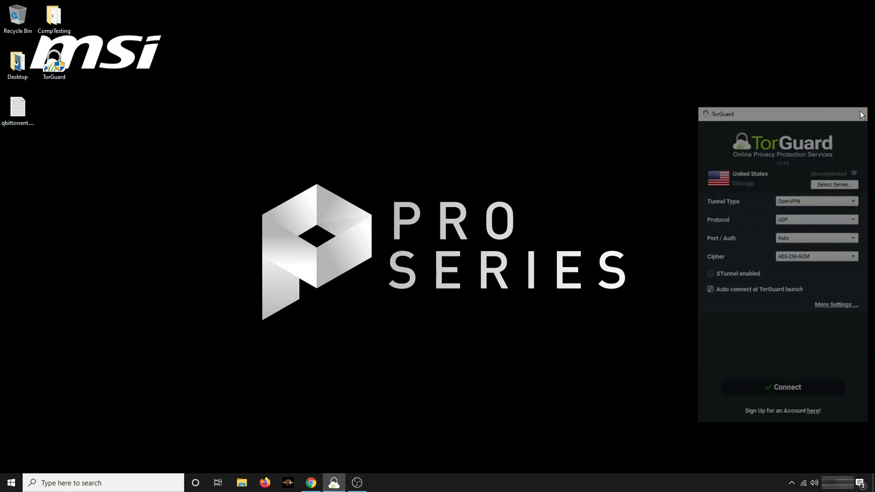